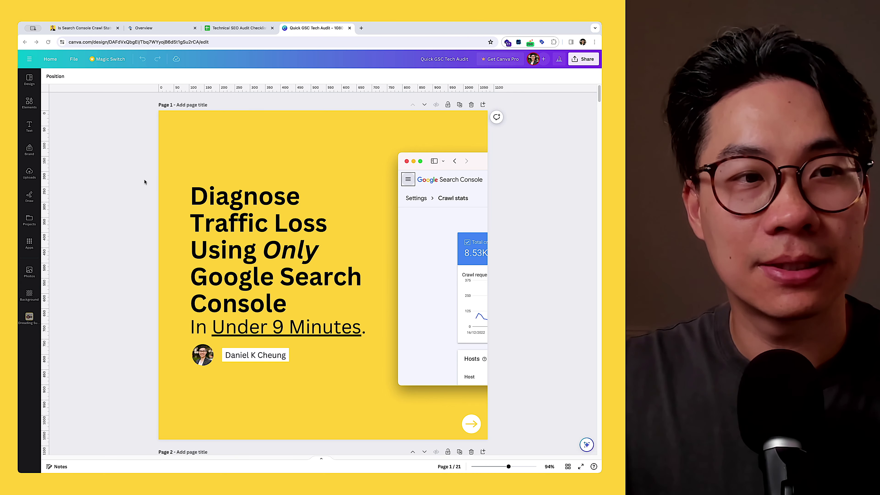
Open the Search Console property's Settings page with robots.txt and Crawl stats, then return to Canva
{"action": "left_click", "coordinate": [155, 32]}
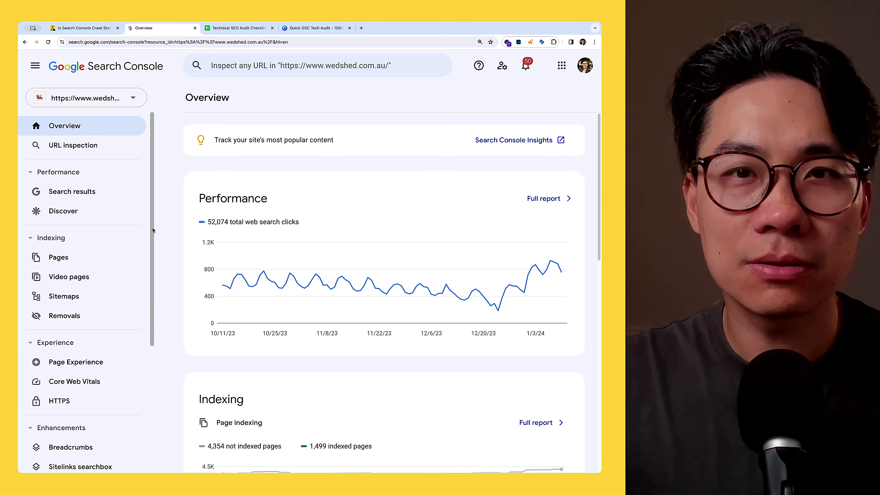
{"action": "scroll", "coordinate": [153, 230], "scroll_direction": "down", "scroll_amount": 2}
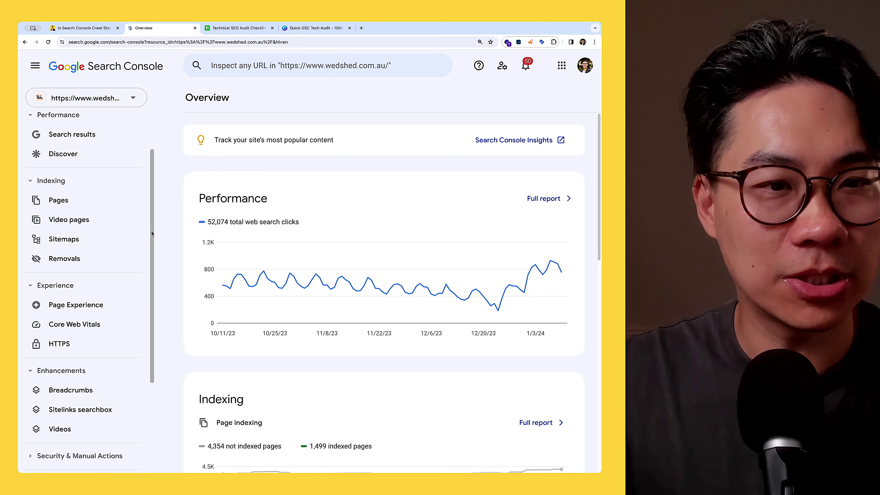
{"action": "scroll", "coordinate": [151, 234], "scroll_direction": "down", "scroll_amount": 4}
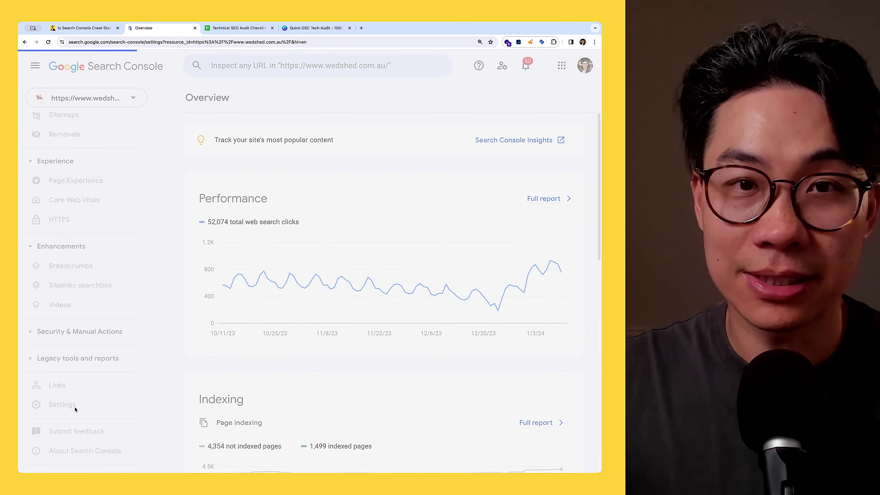
{"action": "left_click", "coordinate": [75, 409]}
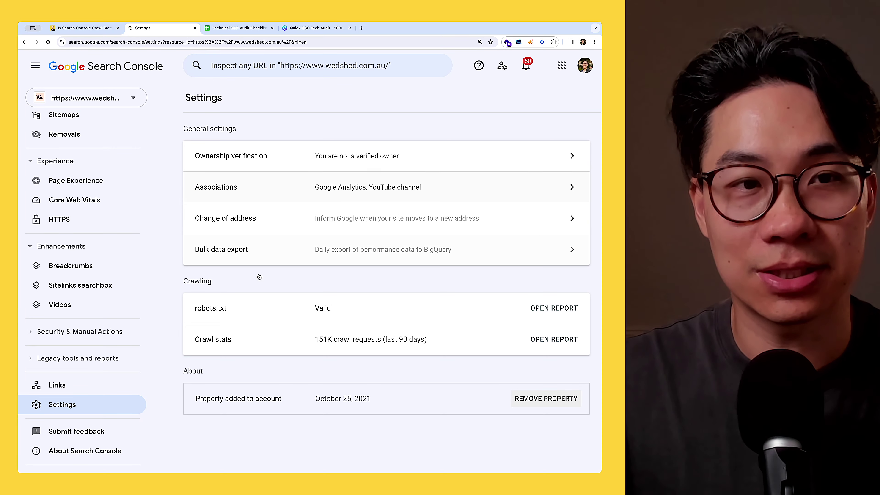
{"action": "key", "text": "super+4"}
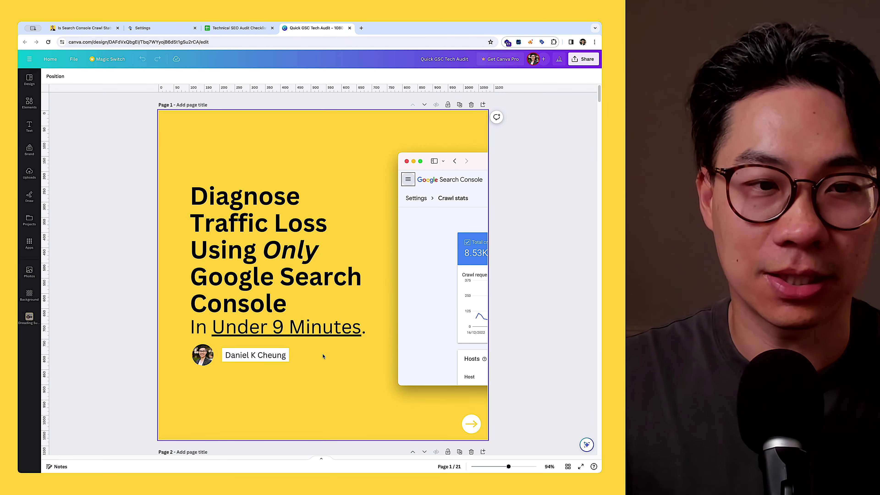
Scroll the deck to slide 2, which says technical SEO checklists should never come first
{"action": "scroll", "coordinate": [323, 356], "scroll_direction": "down", "scroll_amount": 10}
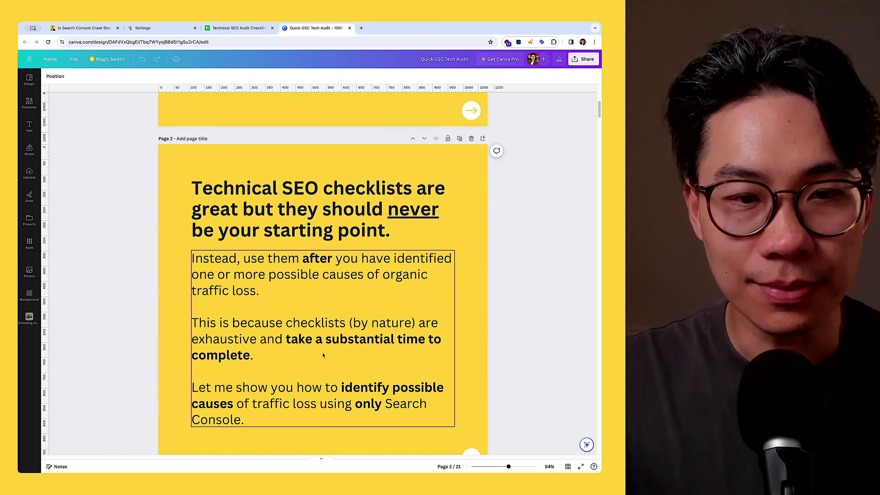
{"action": "scroll", "coordinate": [323, 355], "scroll_direction": "down", "scroll_amount": 1}
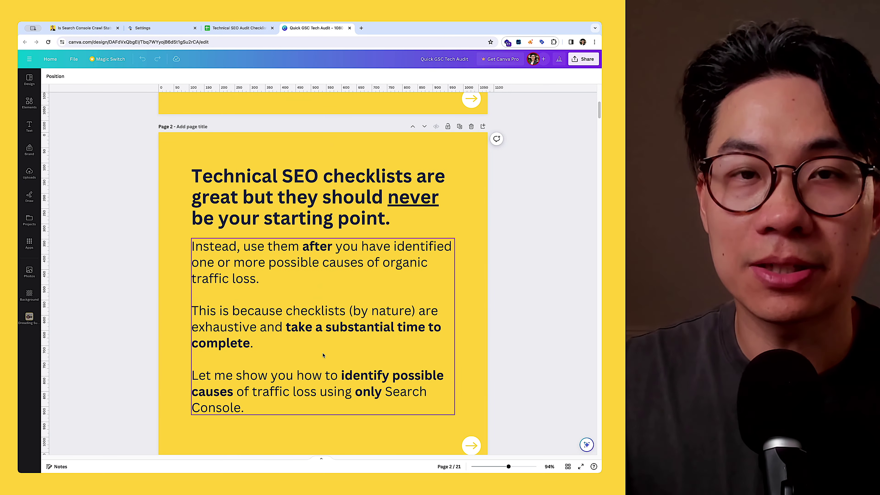
Browse the Technical SEO Audit Checklist's crawling, rendering and indexing questions and their paired tools
{"action": "left_click", "coordinate": [239, 28]}
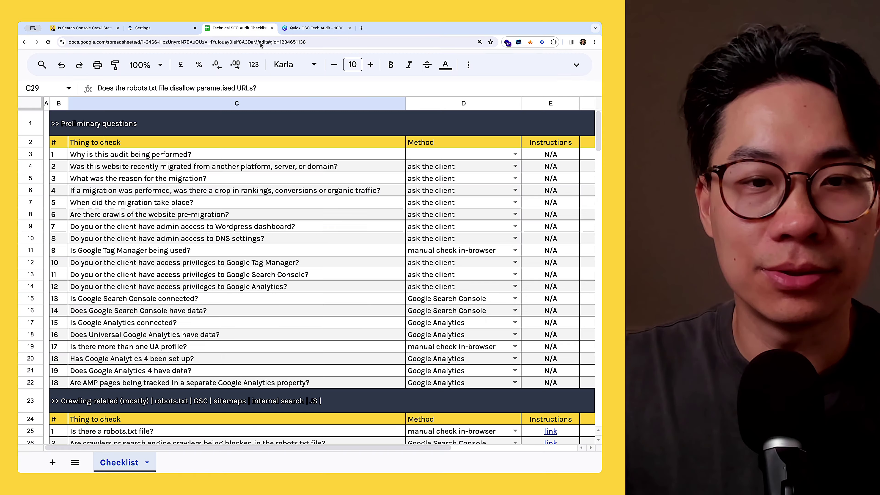
{"action": "scroll", "coordinate": [357, 208], "scroll_direction": "down", "scroll_amount": 10}
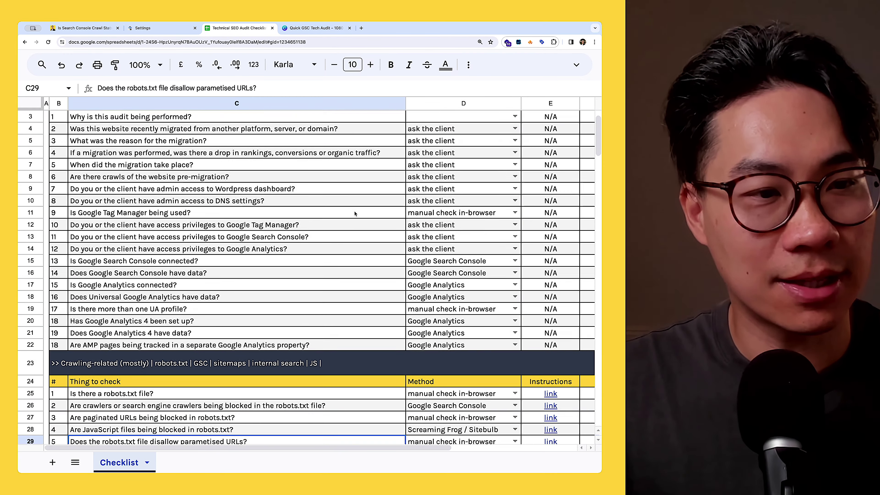
{"action": "scroll", "coordinate": [362, 222], "scroll_direction": "down", "scroll_amount": 8}
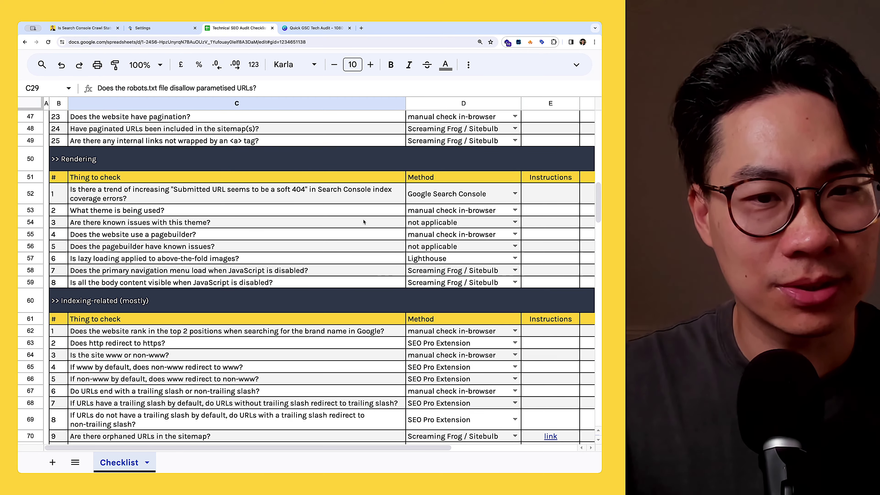
{"action": "scroll", "coordinate": [430, 249], "scroll_direction": "down", "scroll_amount": 1}
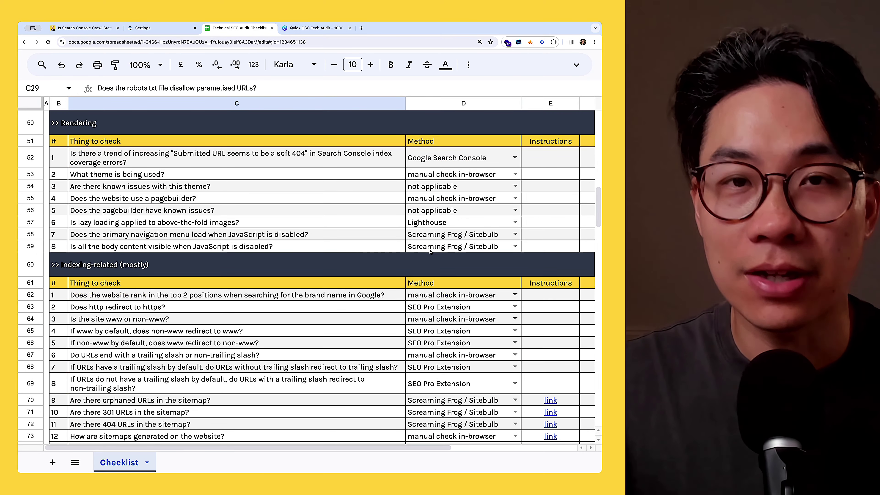
{"action": "scroll", "coordinate": [430, 250], "scroll_direction": "down", "scroll_amount": 5}
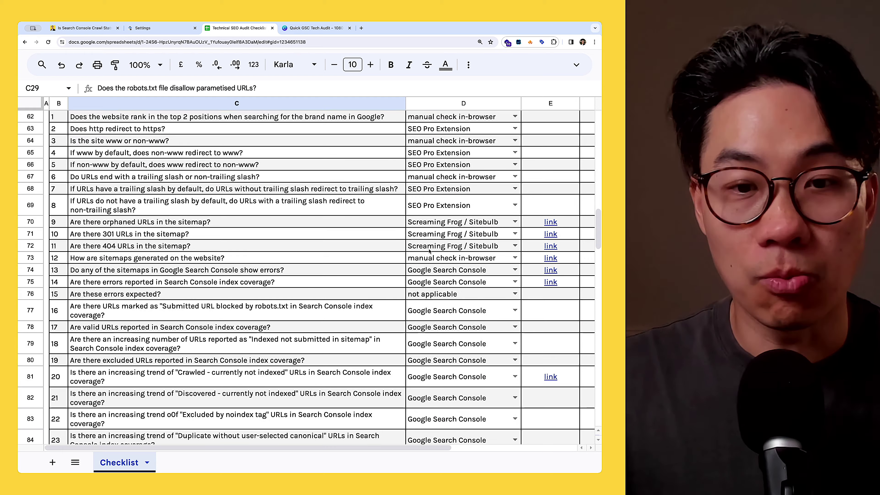
{"action": "scroll", "coordinate": [430, 251], "scroll_direction": "down", "scroll_amount": 4}
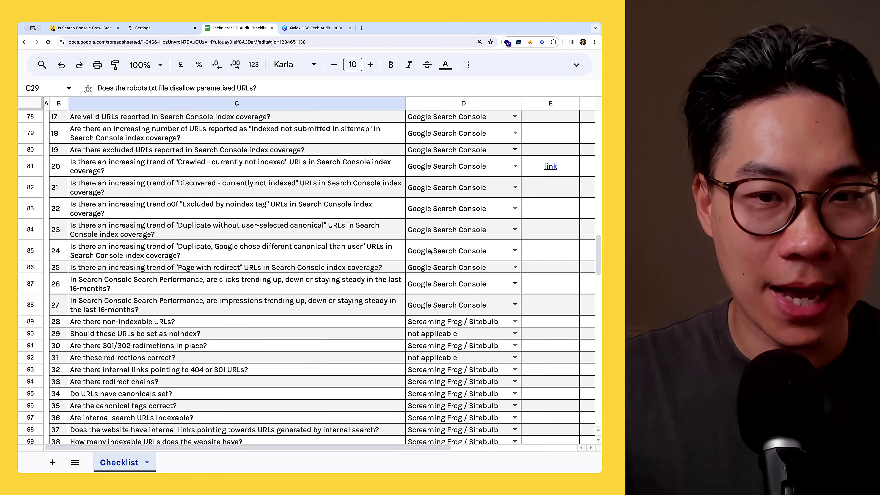
{"action": "scroll", "coordinate": [431, 251], "scroll_direction": "down", "scroll_amount": 5}
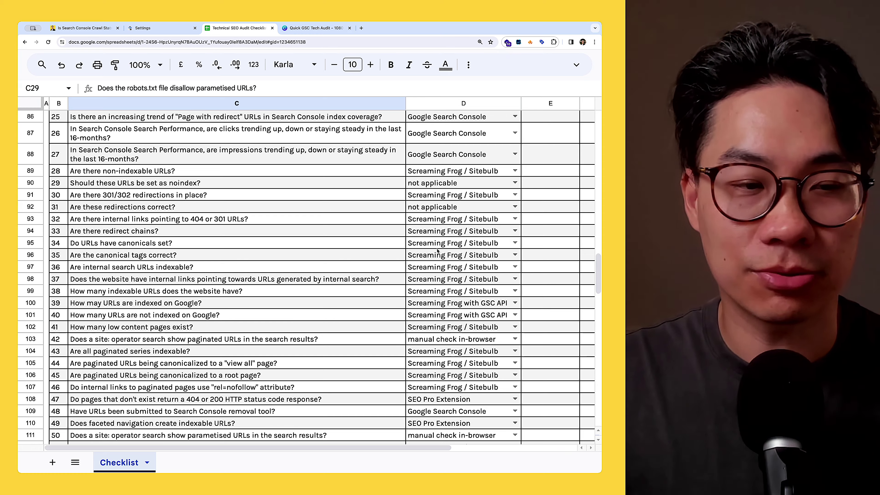
{"action": "scroll", "coordinate": [437, 251], "scroll_direction": "down", "scroll_amount": 5}
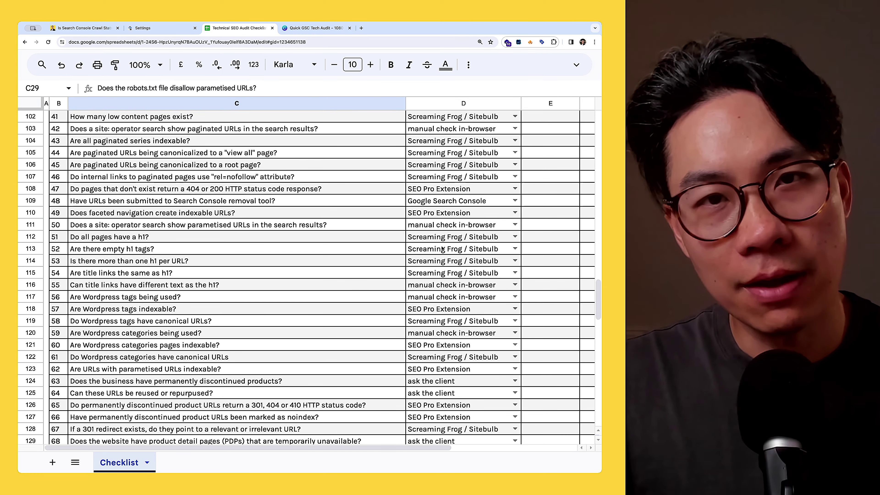
{"action": "scroll", "coordinate": [442, 249], "scroll_direction": "down", "scroll_amount": 1}
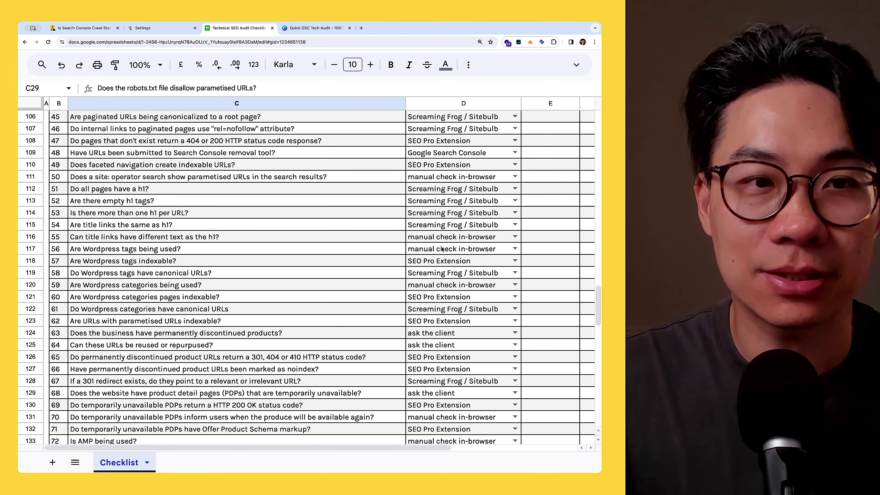
{"action": "scroll", "coordinate": [443, 249], "scroll_direction": "up", "scroll_amount": 1}
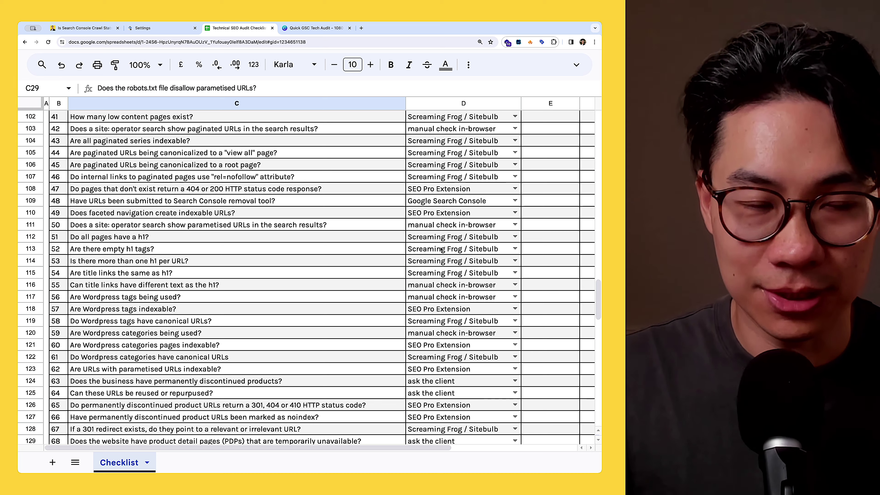
Return to the deck and settle on slide 3's goal of pinpointing the cause of traffic loss
{"action": "key", "text": "ctrl+Tab"}
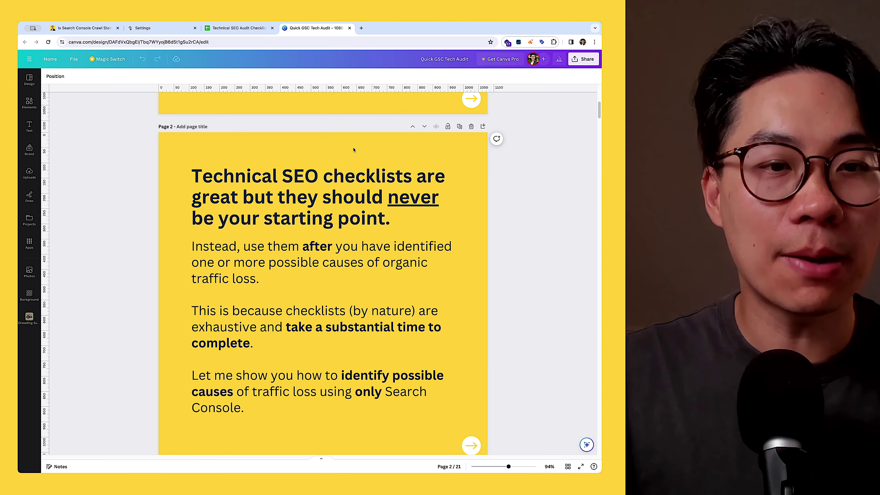
{"action": "scroll", "coordinate": [372, 262], "scroll_direction": "down", "scroll_amount": 1}
{"action": "scroll", "coordinate": [372, 262], "scroll_direction": "down", "scroll_amount": 2}
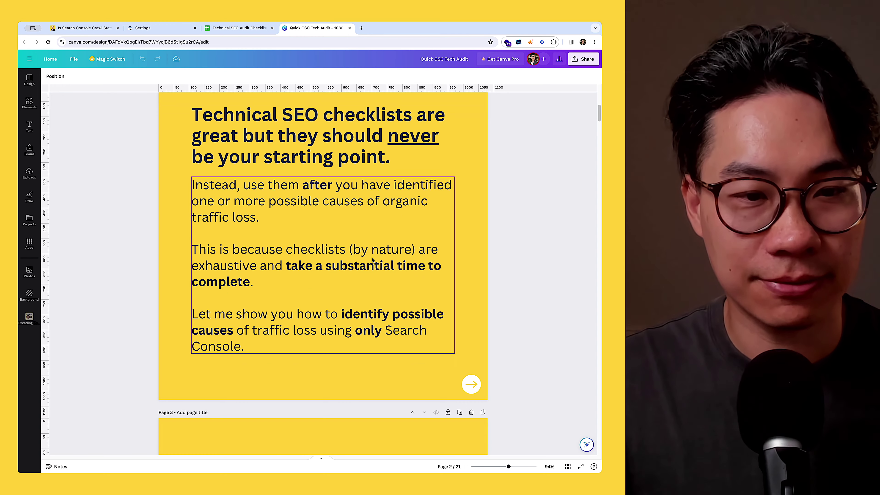
{"action": "scroll", "coordinate": [373, 259], "scroll_direction": "down", "scroll_amount": 15}
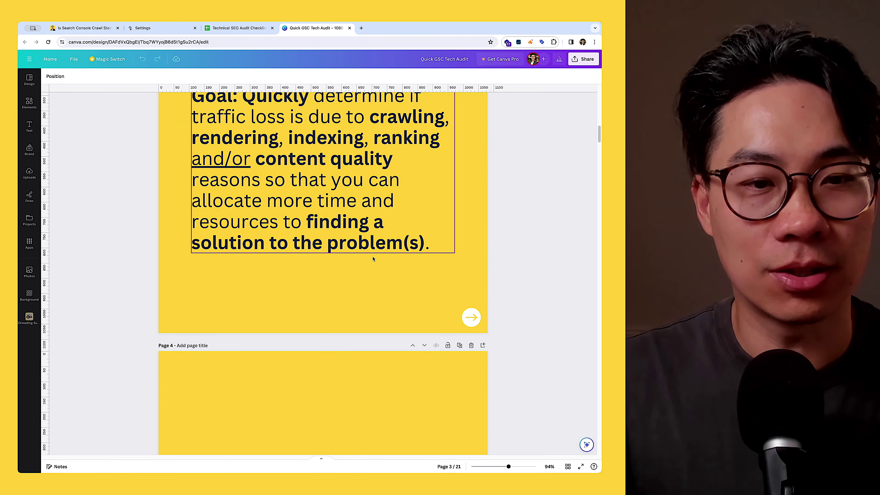
{"action": "scroll", "coordinate": [373, 258], "scroll_direction": "up", "scroll_amount": 3}
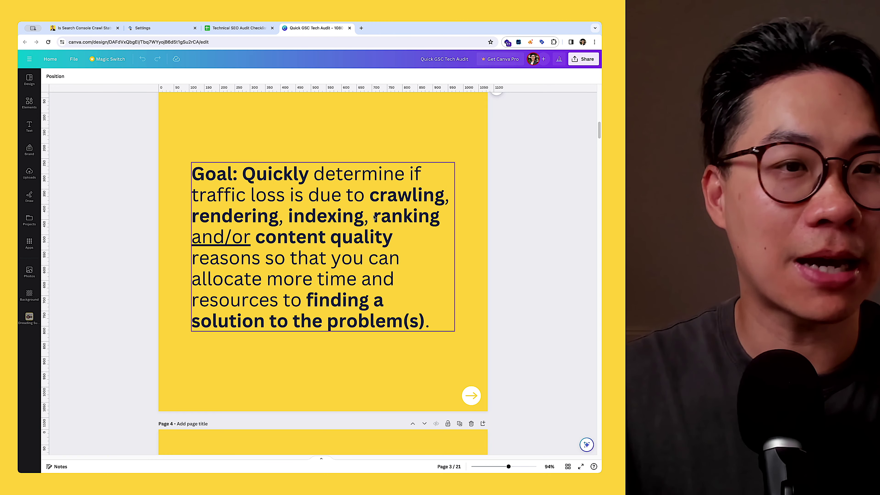
Highlight the indexing questions in C62:C97 of the checklist, then return to the deck at slide 4
{"action": "key", "text": "ctrl+shift+Tab"}
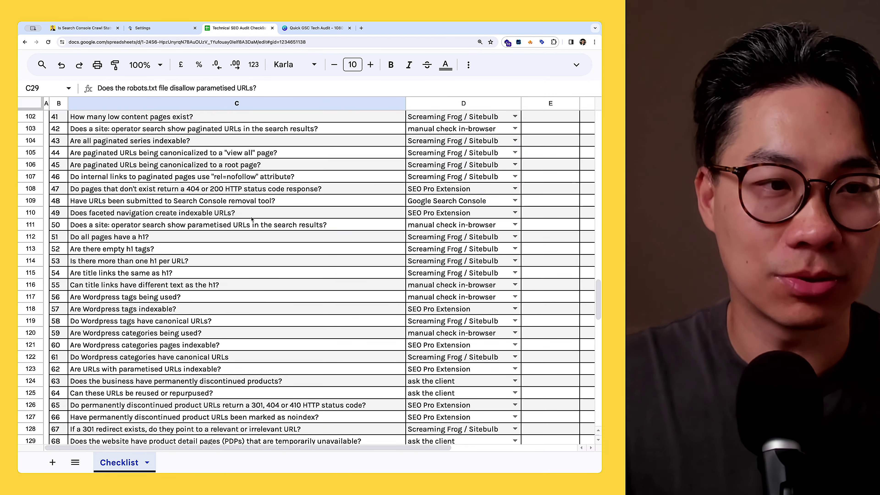
{"action": "scroll", "coordinate": [253, 220], "scroll_direction": "down", "scroll_amount": 5}
{"action": "scroll", "coordinate": [254, 222], "scroll_direction": "up", "scroll_amount": 4}
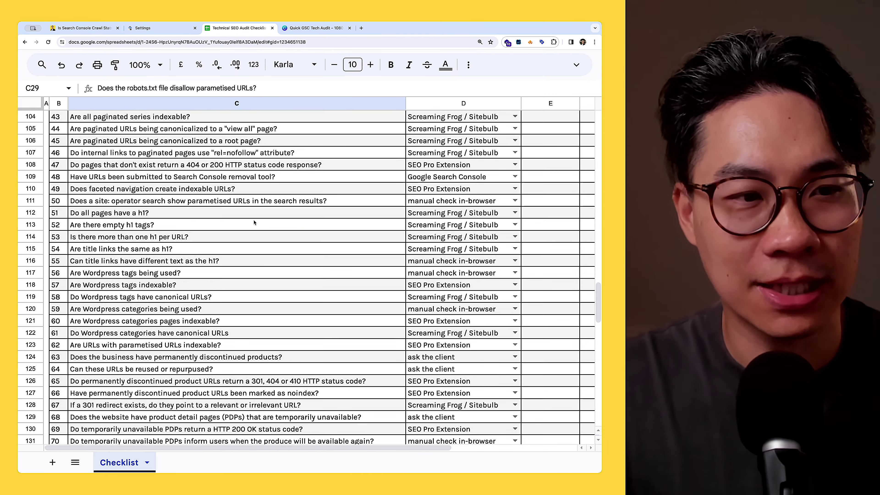
{"action": "scroll", "coordinate": [254, 222], "scroll_direction": "up", "scroll_amount": 12}
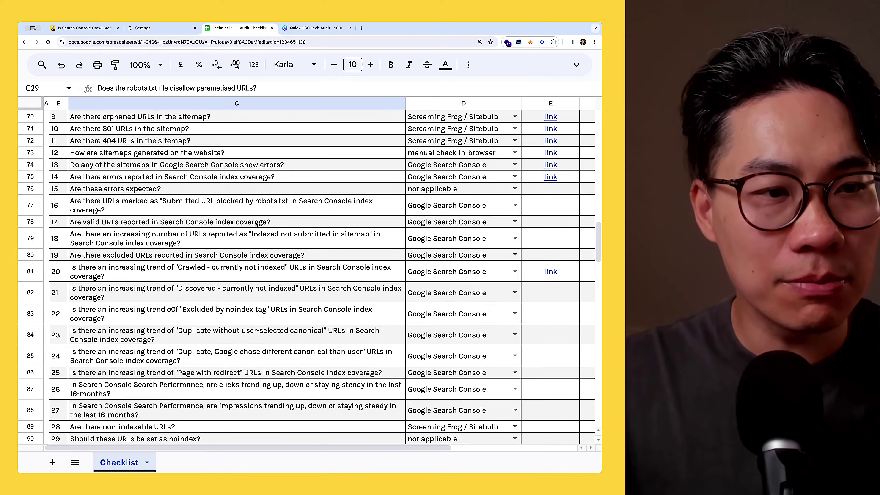
{"action": "scroll", "coordinate": [256, 224], "scroll_direction": "up", "scroll_amount": 4}
{"action": "scroll", "coordinate": [256, 225], "scroll_direction": "up", "scroll_amount": 2}
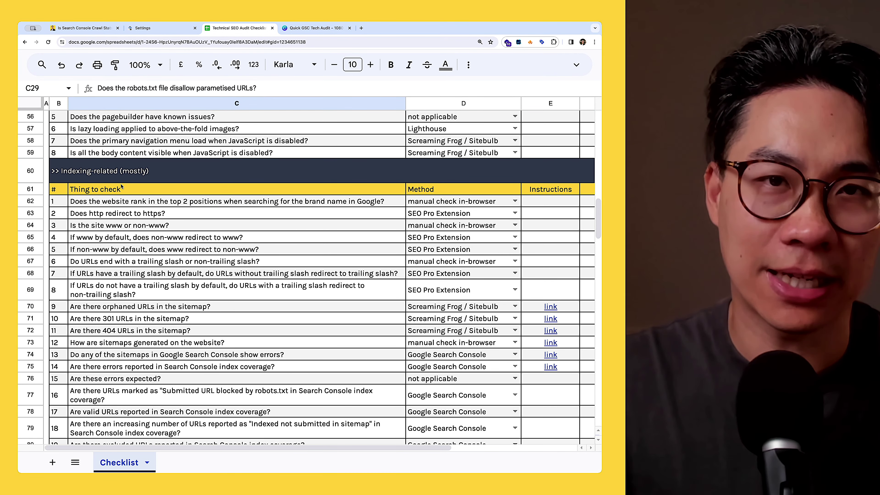
{"action": "left_click_drag", "start_coordinate": [124, 199], "coordinate": [180, 418]}
{"action": "left_click", "coordinate": [217, 333]}
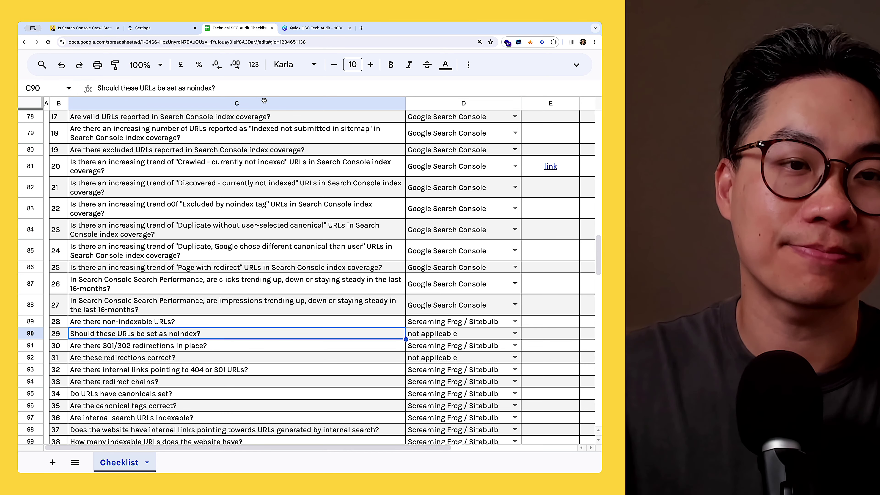
{"action": "key", "text": "ctrl+Tab"}
Scroll past slide 5 on Crawl stats host anomalies to Search Console's wedshed.com.au Settings page
{"action": "scroll", "coordinate": [338, 178], "scroll_direction": "down", "scroll_amount": 5}
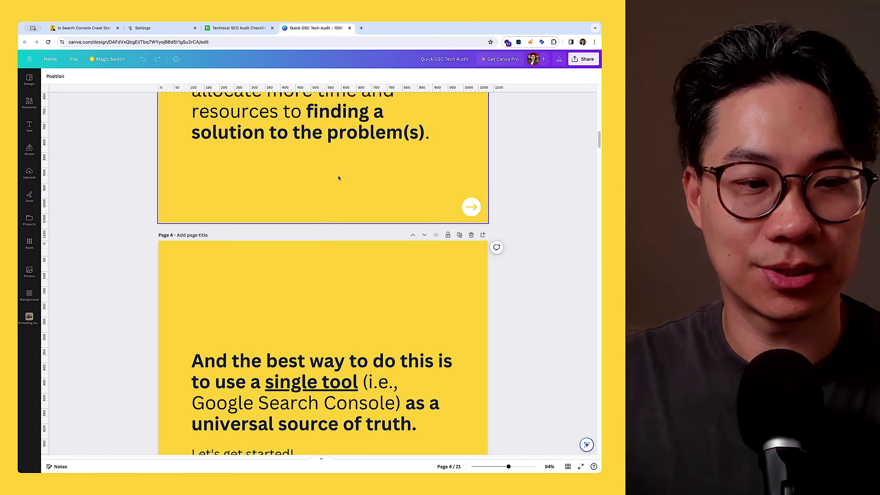
{"action": "scroll", "coordinate": [338, 178], "scroll_direction": "down", "scroll_amount": 5}
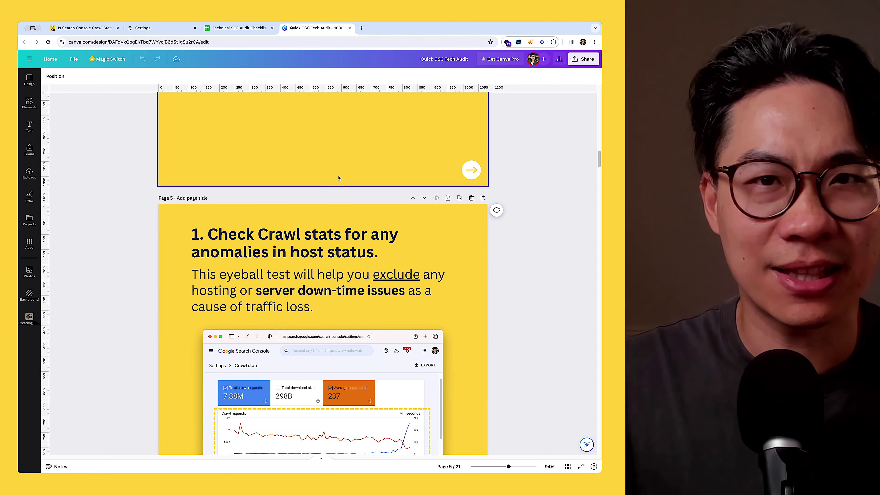
{"action": "scroll", "coordinate": [339, 178], "scroll_direction": "down", "scroll_amount": 3}
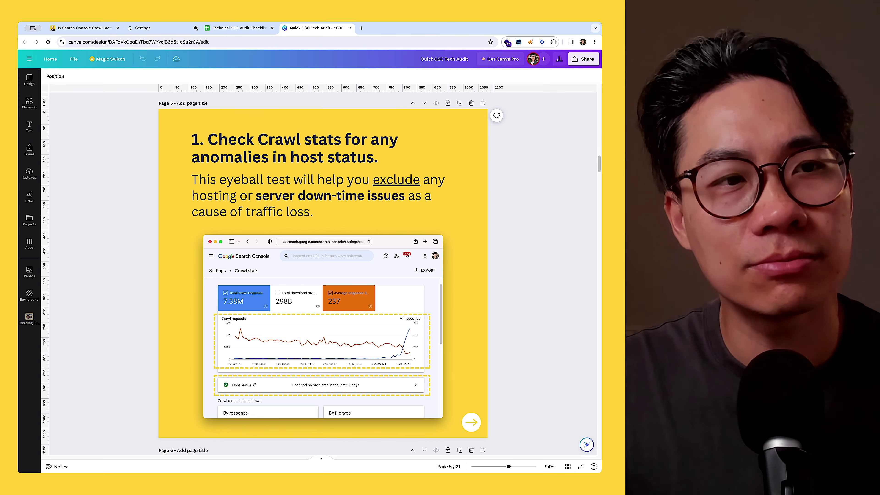
{"action": "left_click", "coordinate": [154, 28]}
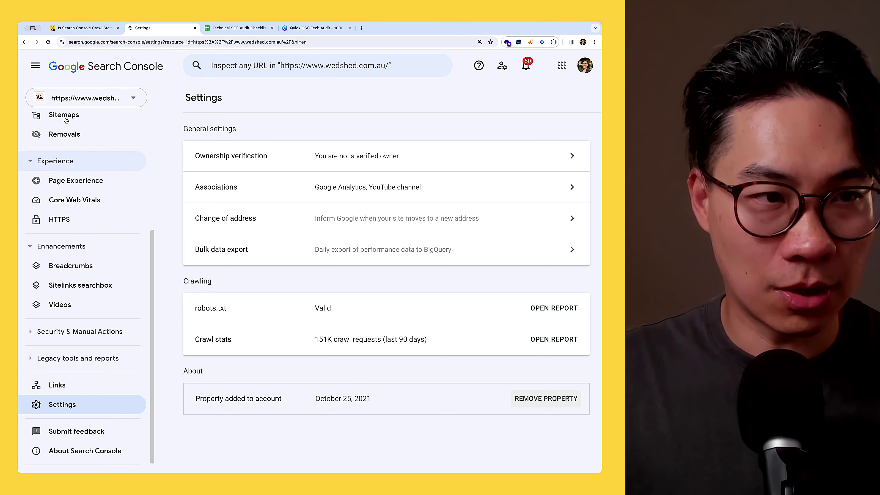
{"action": "scroll", "coordinate": [90, 288], "scroll_direction": "down", "scroll_amount": 1}
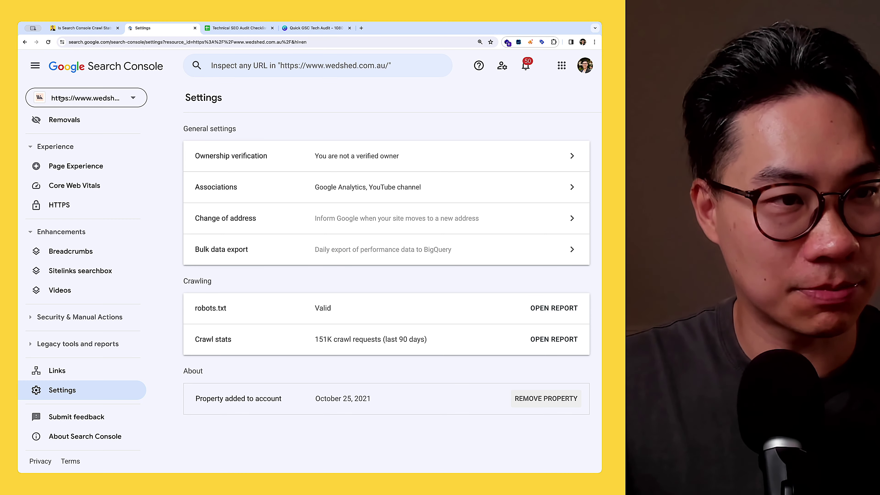
{"action": "left_click", "coordinate": [90, 98]}
{"action": "left_click", "coordinate": [121, 177]}
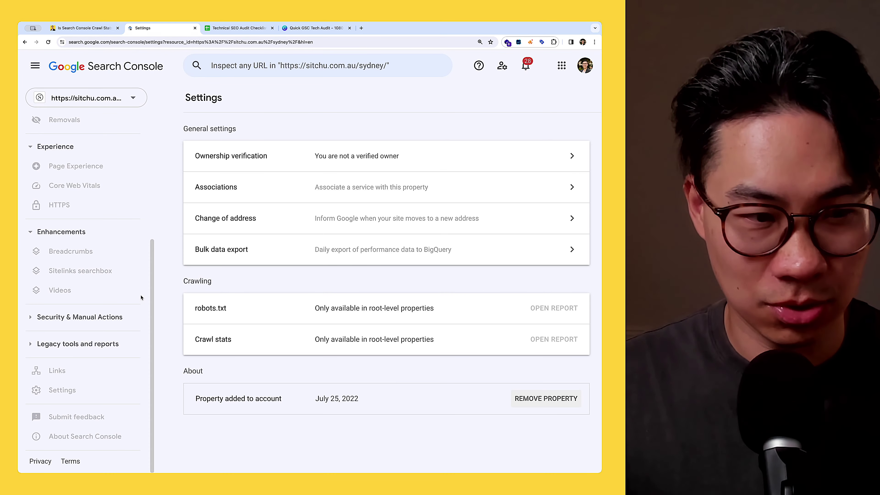
{"action": "scroll", "coordinate": [73, 397], "scroll_direction": "down", "scroll_amount": 3}
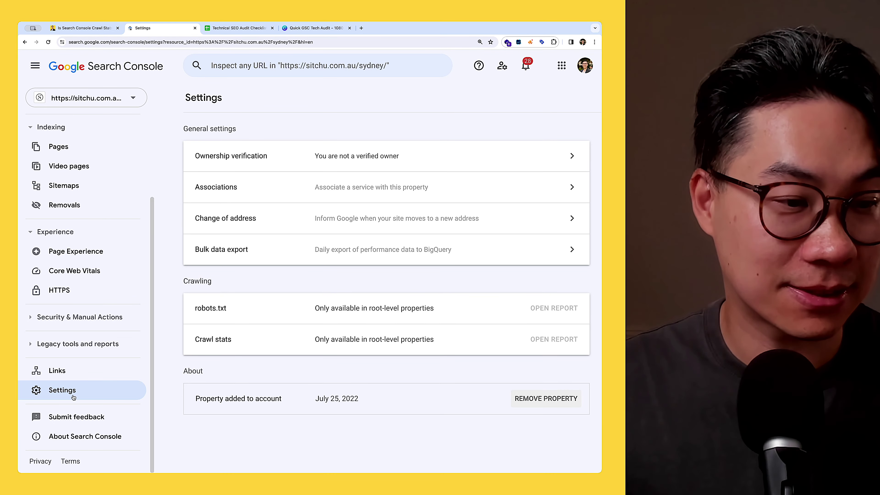
{"action": "left_click", "coordinate": [68, 390]}
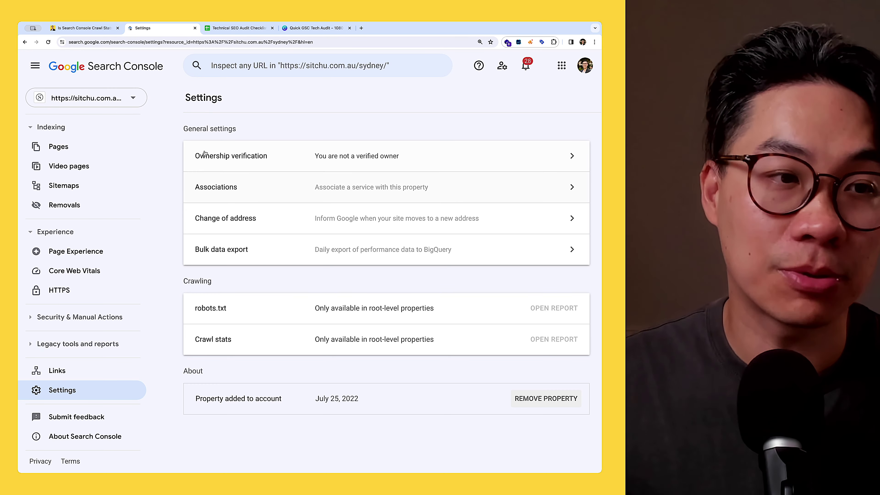
{"action": "left_click", "coordinate": [87, 98]}
{"action": "scroll", "coordinate": [137, 172], "scroll_direction": "down", "scroll_amount": 5}
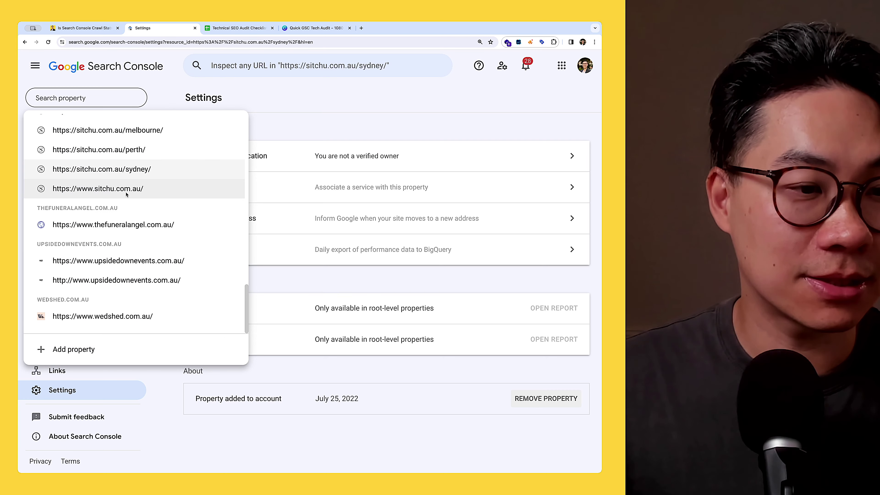
{"action": "left_click", "coordinate": [171, 322]}
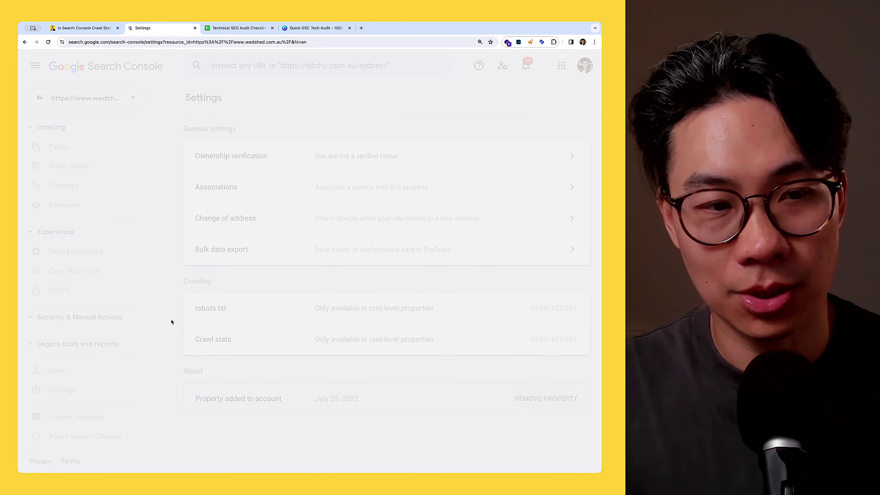
{"action": "scroll", "coordinate": [66, 399], "scroll_direction": "down", "scroll_amount": 5}
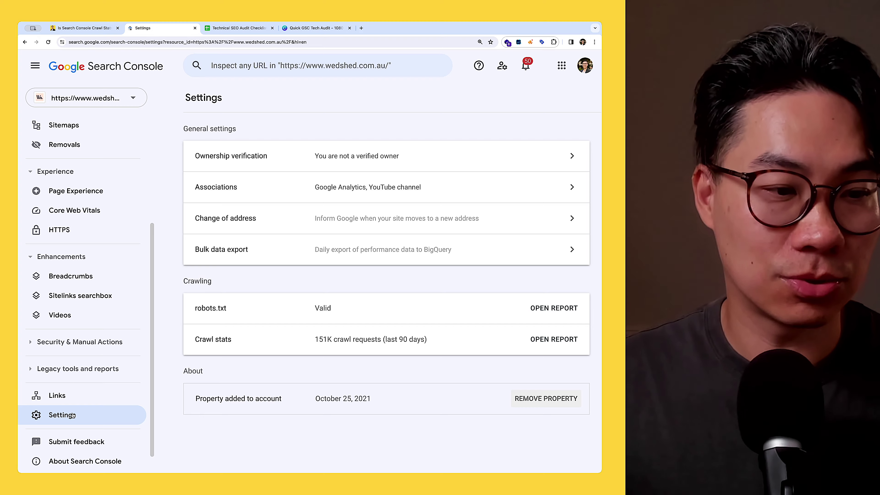
Open the wedshed.com.au Crawl stats report, compare it with the deck slide, and inspect the requests chart
{"action": "left_click", "coordinate": [540, 342]}
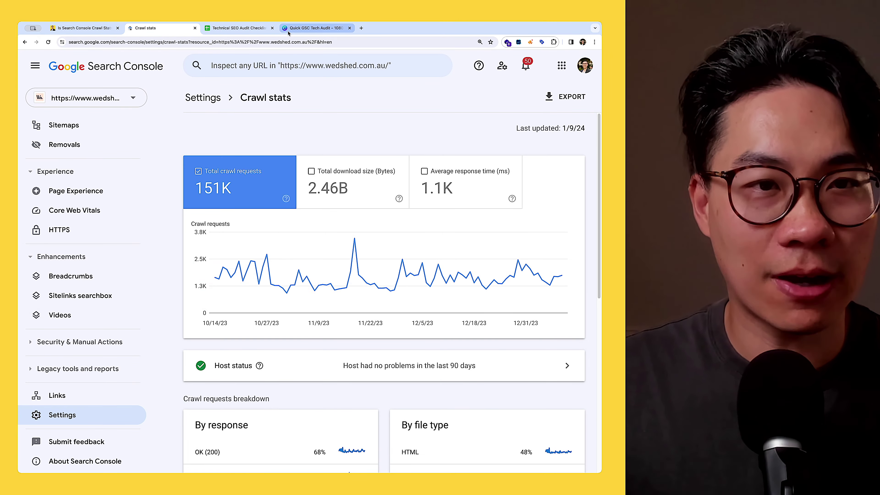
{"action": "left_click", "coordinate": [288, 31]}
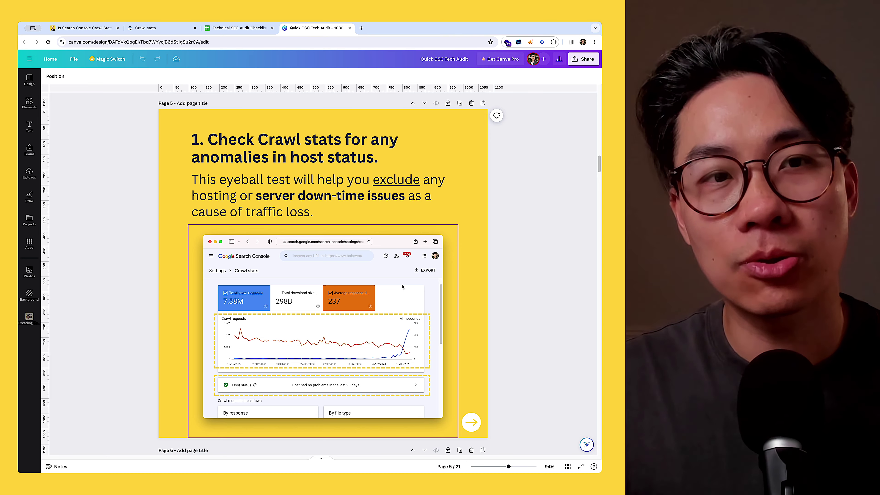
{"action": "left_click", "coordinate": [156, 28]}
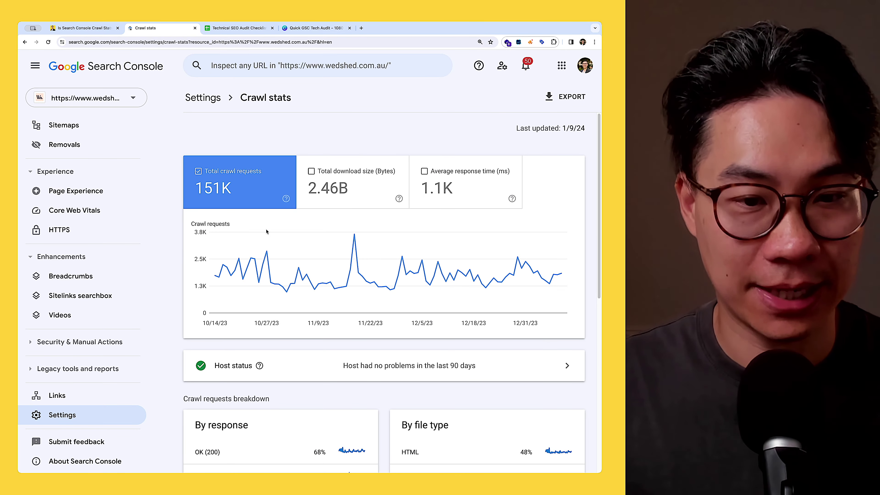
{"action": "mouse_move", "coordinate": [292, 291]}
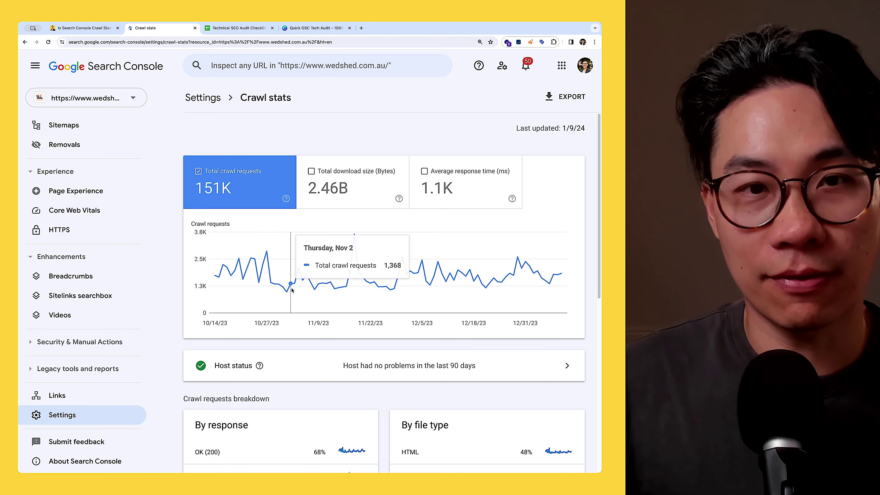
{"action": "mouse_move", "coordinate": [263, 372]}
{"action": "scroll", "coordinate": [263, 372], "scroll_direction": "down", "scroll_amount": 1}
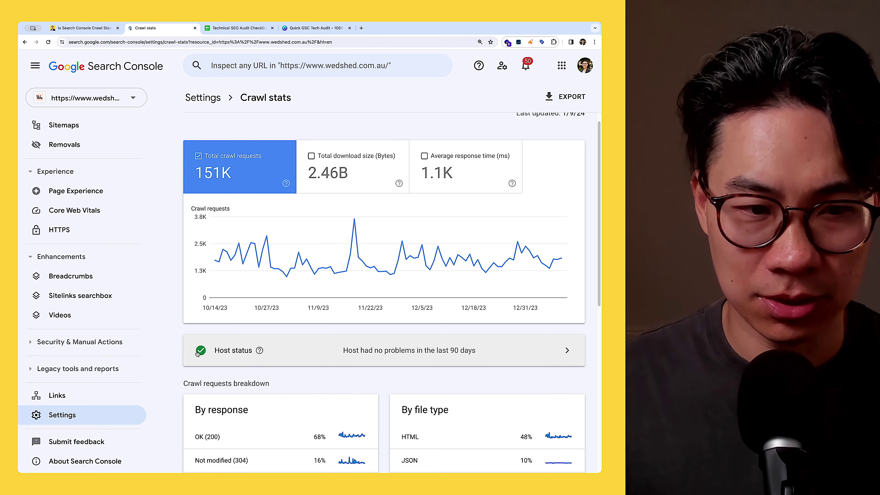
{"action": "mouse_move", "coordinate": [258, 351]}
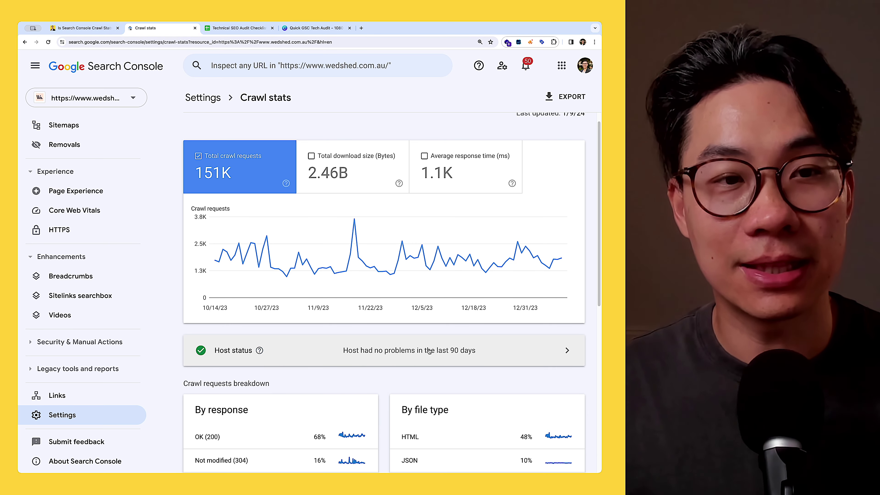
Open Host status details and expand the robots.txt fetch and server connectivity failure charts
{"action": "left_click", "coordinate": [401, 349]}
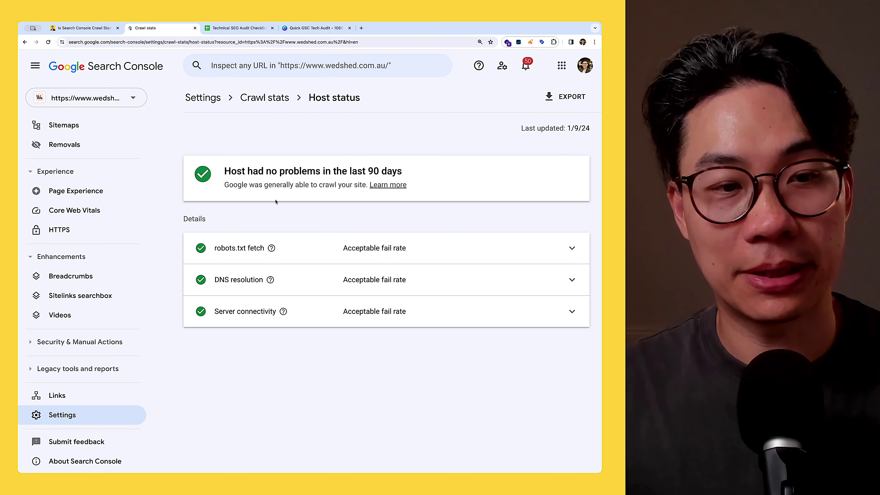
{"action": "left_click", "coordinate": [399, 257]}
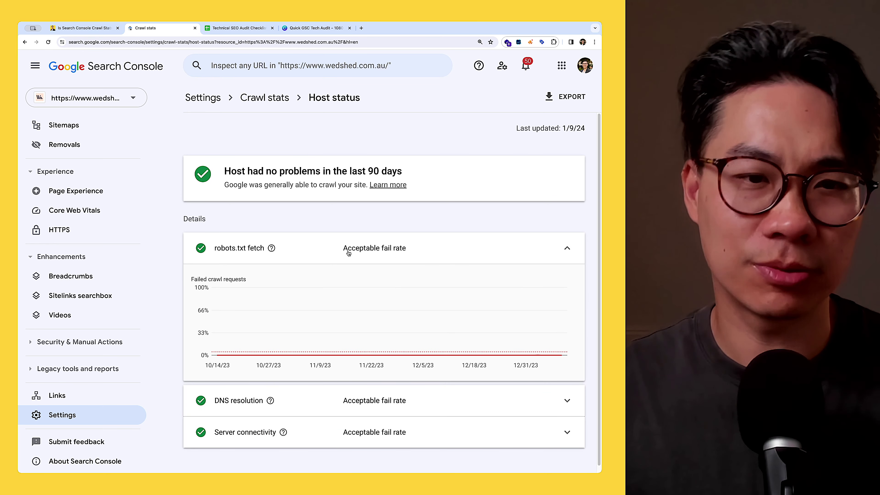
{"action": "left_click", "coordinate": [396, 248]}
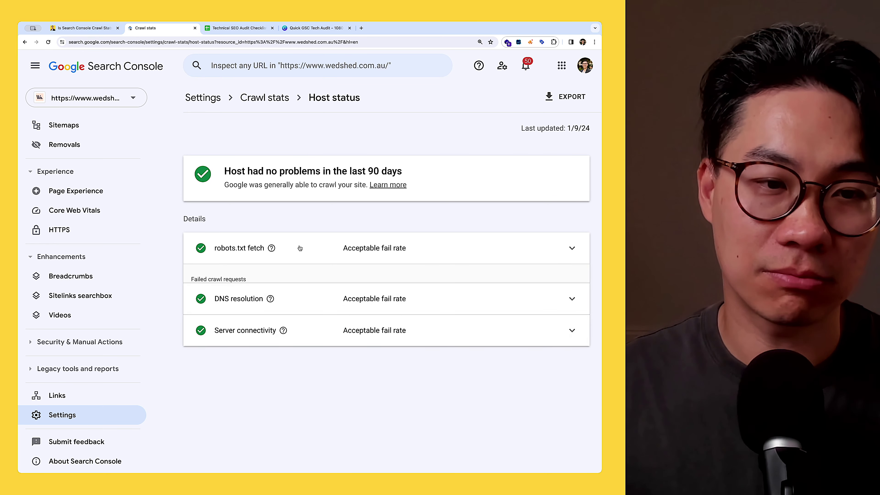
{"action": "left_click", "coordinate": [273, 248]}
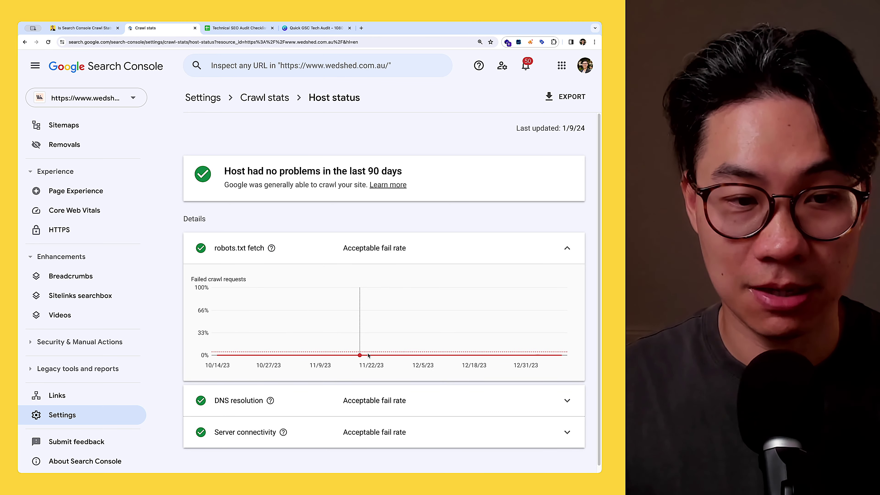
{"action": "left_click", "coordinate": [383, 248]}
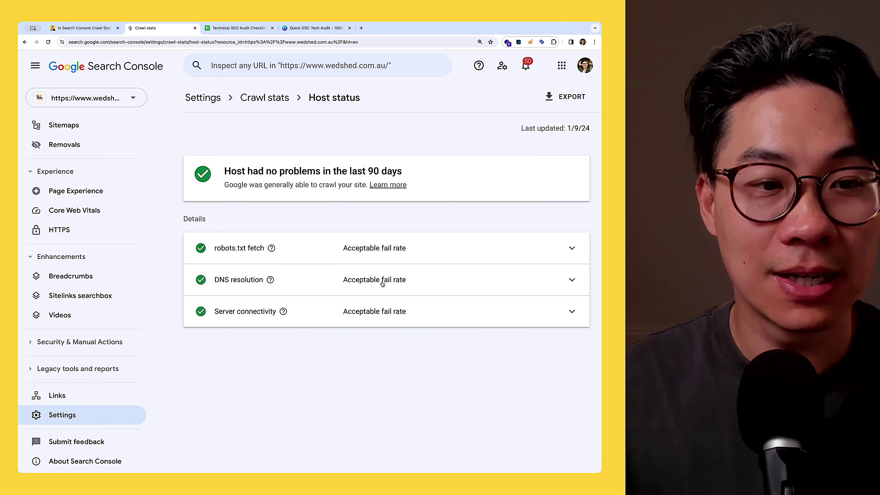
{"action": "left_click", "coordinate": [377, 313]}
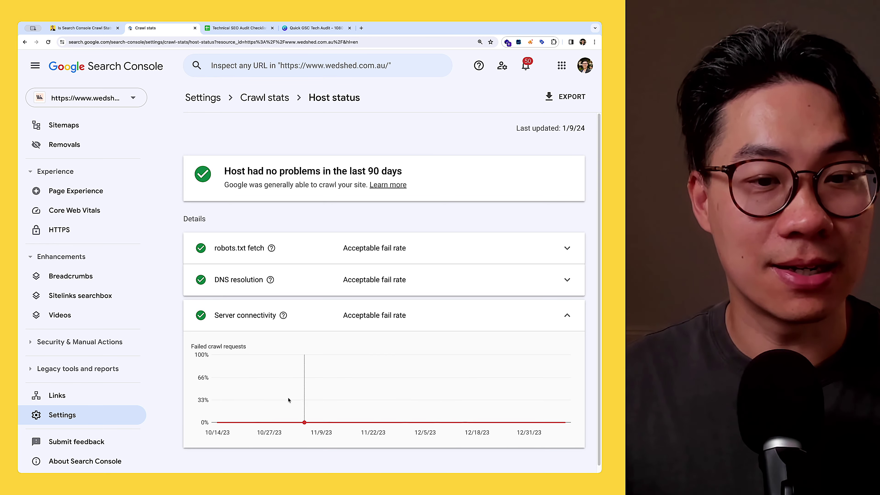
{"action": "left_click", "coordinate": [369, 318]}
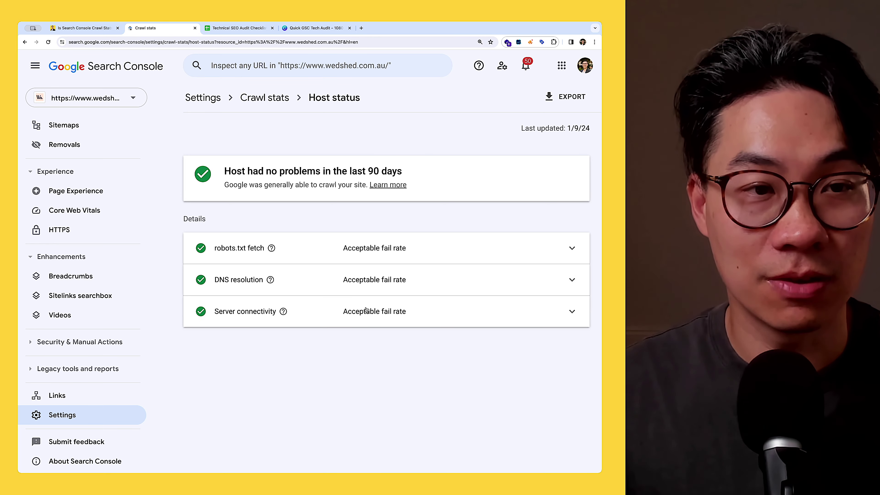
Go back from Host status to the Crawl stats overview, then return to the Canva deck
{"action": "left_click", "coordinate": [315, 27]}
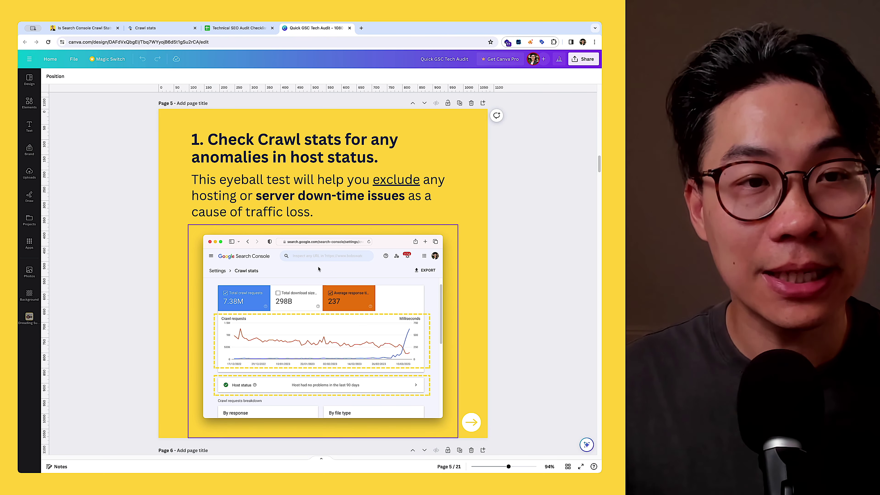
{"action": "left_click", "coordinate": [180, 32]}
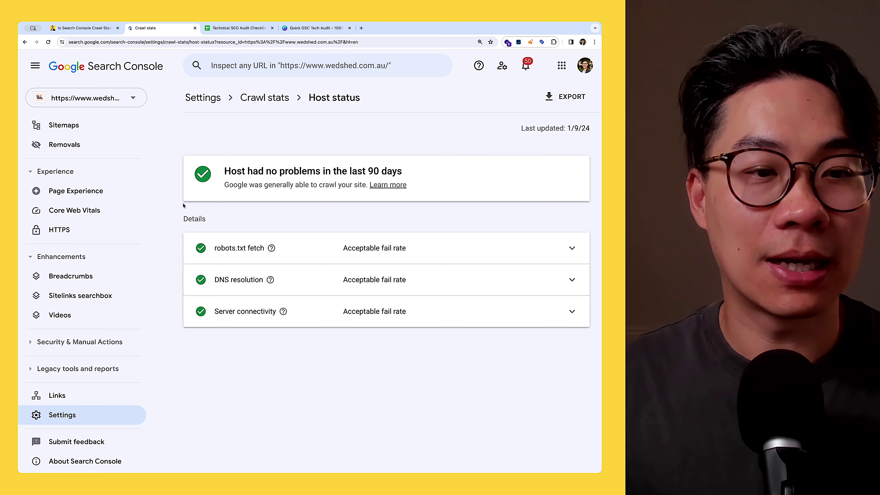
{"action": "left_click", "coordinate": [265, 97]}
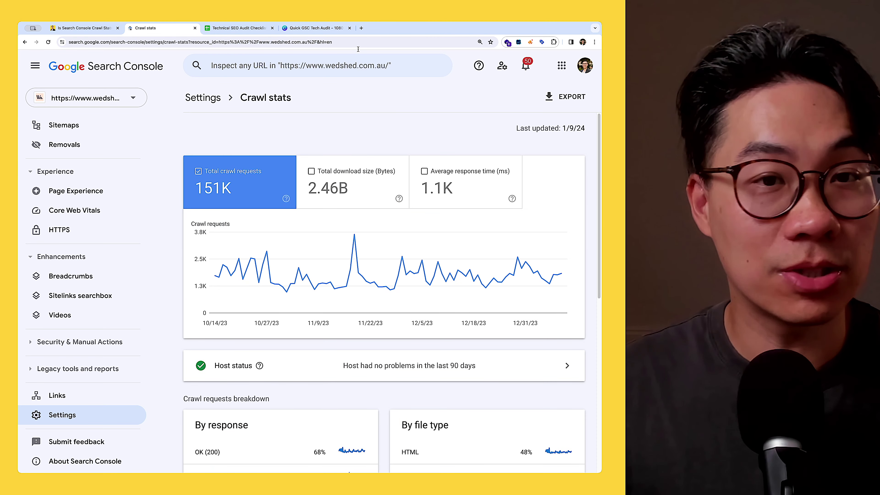
{"action": "left_click", "coordinate": [325, 28]}
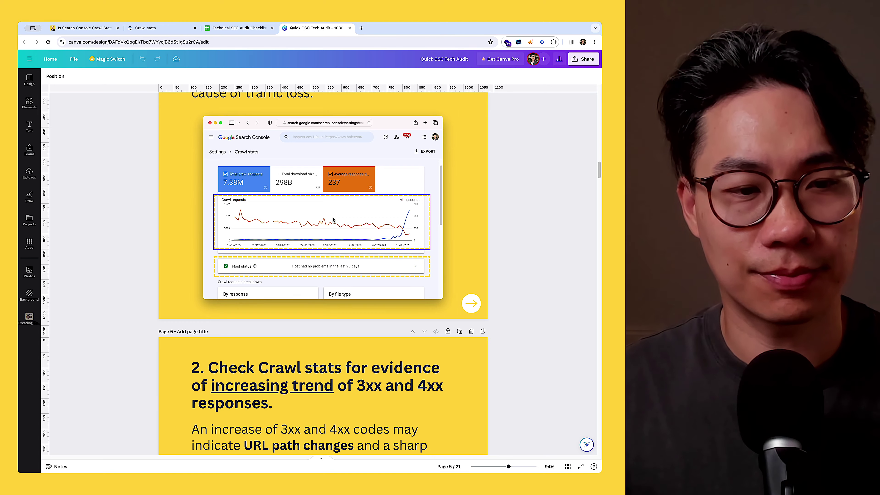
Review slide 6 on rising 3xx/4xx responses, glance at the checklist, and return to the deck
{"action": "scroll", "coordinate": [333, 221], "scroll_direction": "down", "scroll_amount": 5}
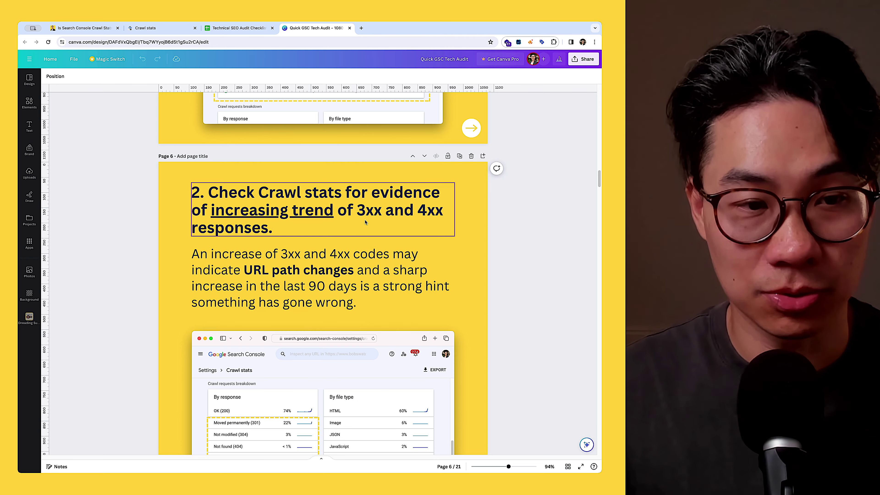
{"action": "scroll", "coordinate": [365, 222], "scroll_direction": "down", "scroll_amount": 5}
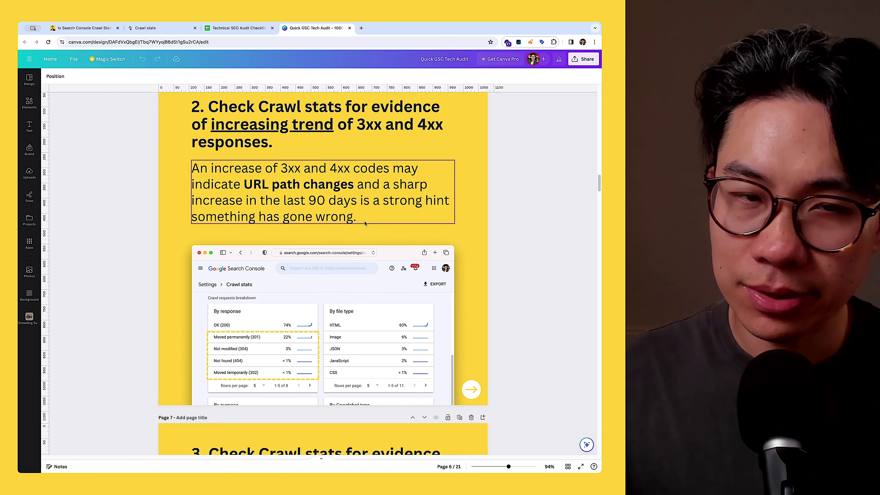
{"action": "scroll", "coordinate": [365, 222], "scroll_direction": "up", "scroll_amount": 1}
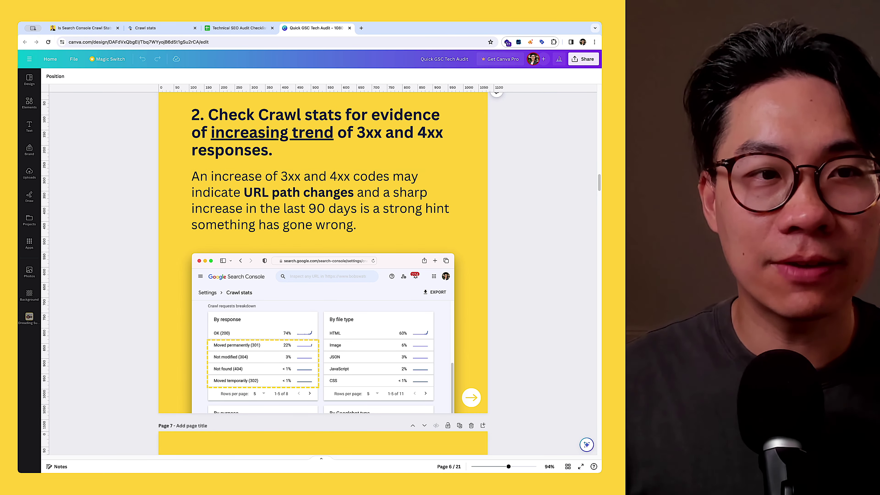
{"action": "key", "text": "ctrl+shift+Tab"}
{"action": "scroll", "coordinate": [236, 215], "scroll_direction": "up", "scroll_amount": 10}
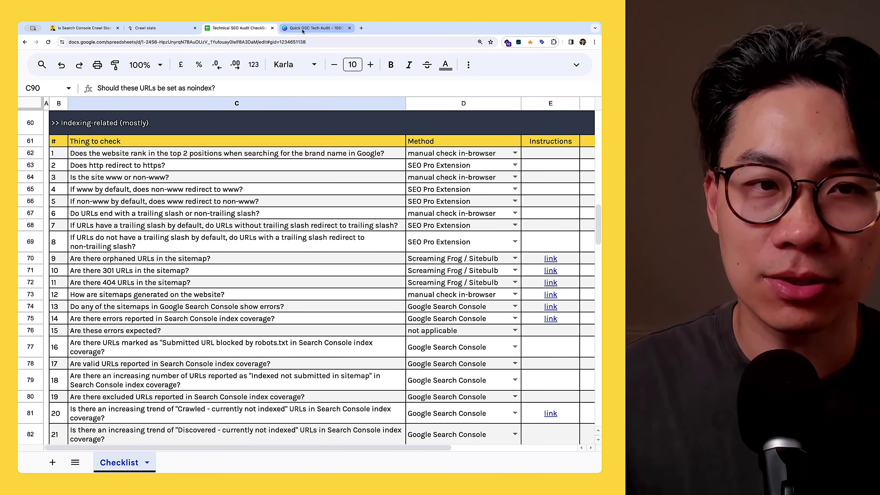
{"action": "left_click", "coordinate": [314, 28]}
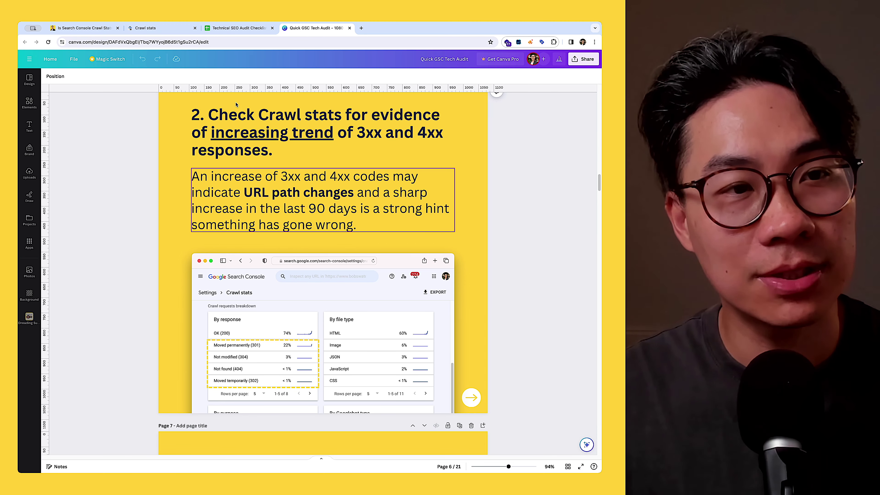
Review all nine Crawl stats response types, rows 6-9 then back to 1-5 (OK 200 68%, Not modified 16%)
{"action": "left_click", "coordinate": [152, 27]}
{"action": "scroll", "coordinate": [229, 226], "scroll_direction": "down", "scroll_amount": 4}
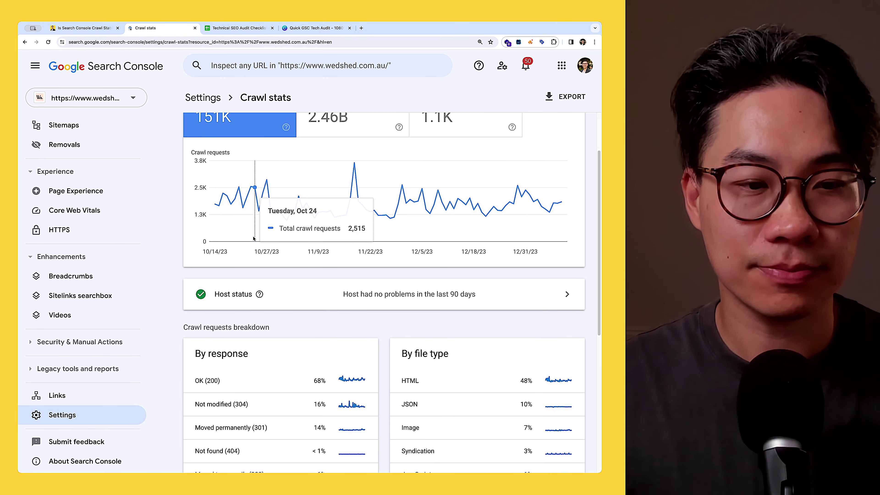
{"action": "scroll", "coordinate": [270, 289], "scroll_direction": "down", "scroll_amount": 1}
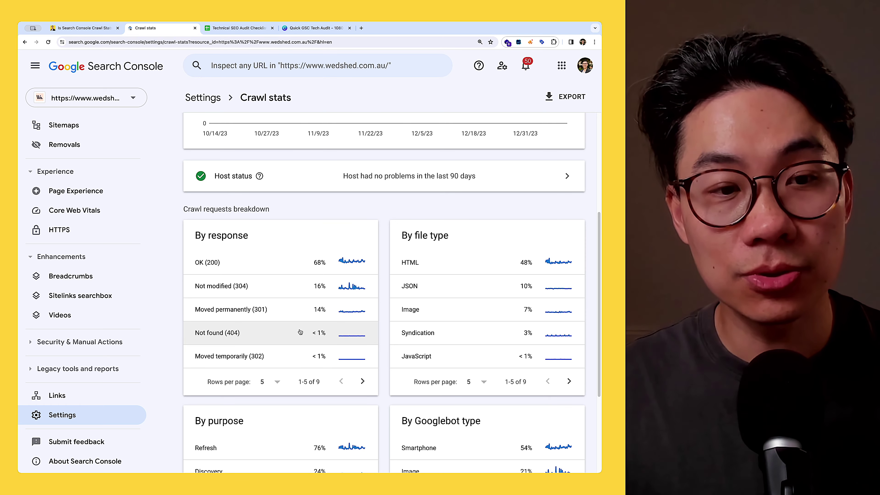
{"action": "left_click", "coordinate": [363, 381]}
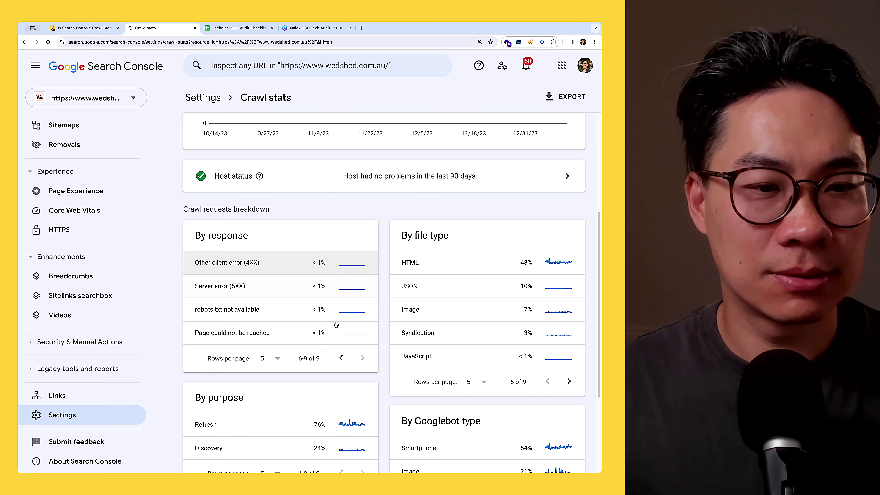
{"action": "left_click", "coordinate": [342, 358]}
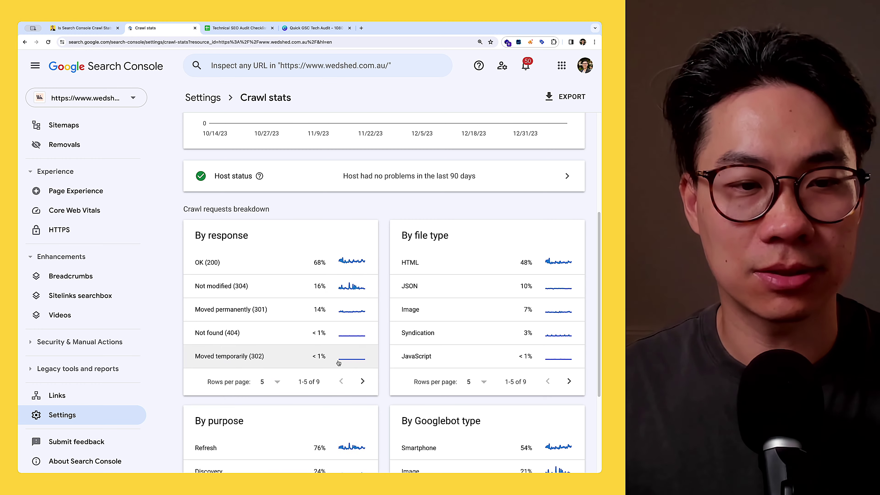
{"action": "left_click", "coordinate": [313, 28]}
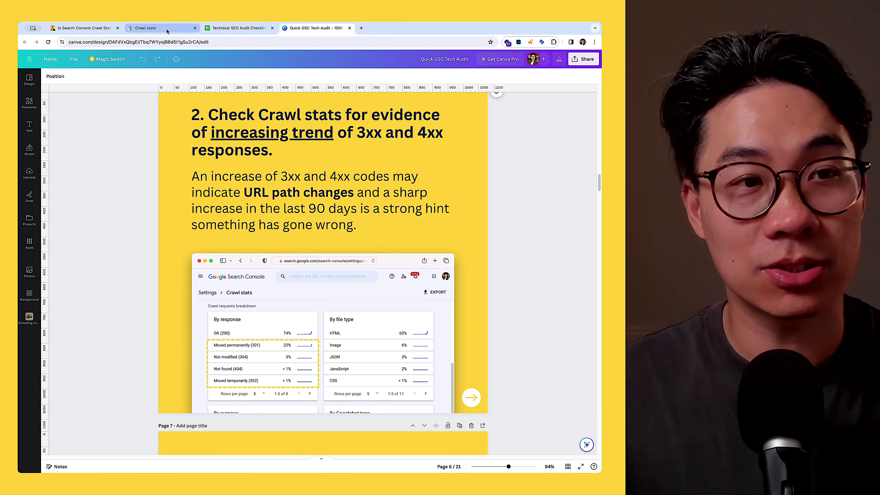
{"action": "left_click", "coordinate": [167, 31]}
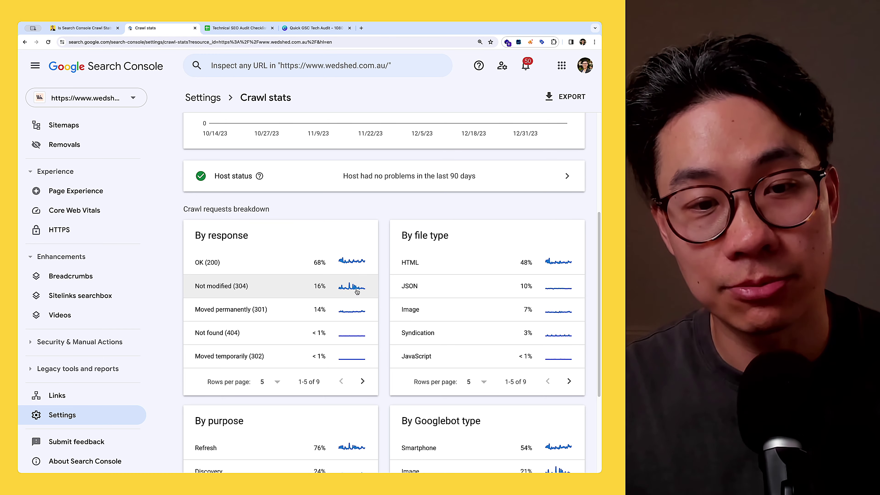
Open the Moved permanently (301) drilldown (21.3K requests, 1.18K ms) and scan its 989 example URLs
{"action": "left_click", "coordinate": [353, 318]}
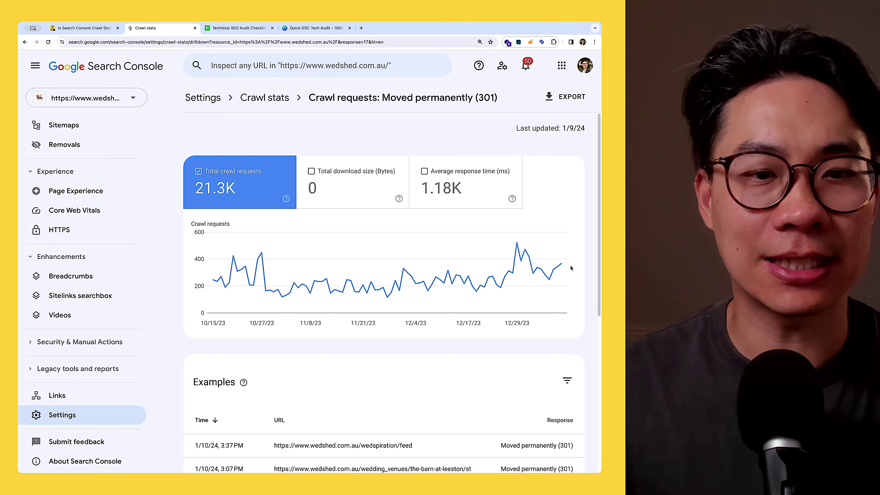
{"action": "mouse_move", "coordinate": [558, 274]}
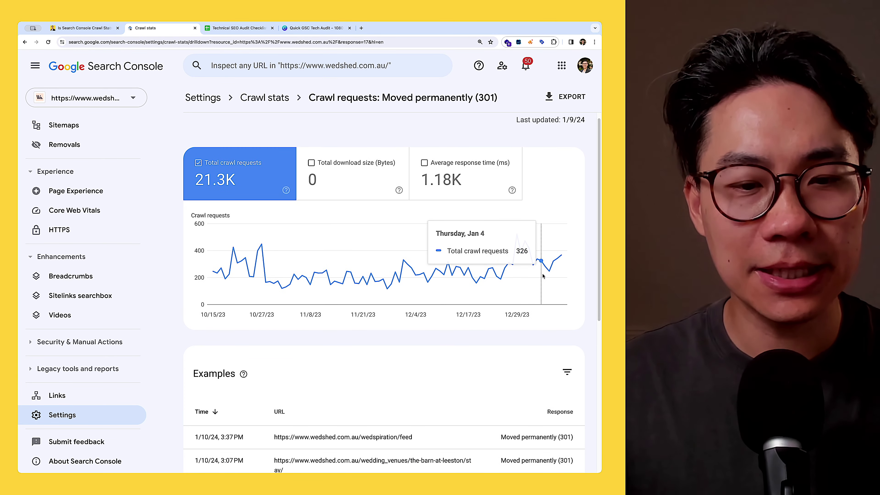
{"action": "scroll", "coordinate": [546, 276], "scroll_direction": "down", "scroll_amount": 4}
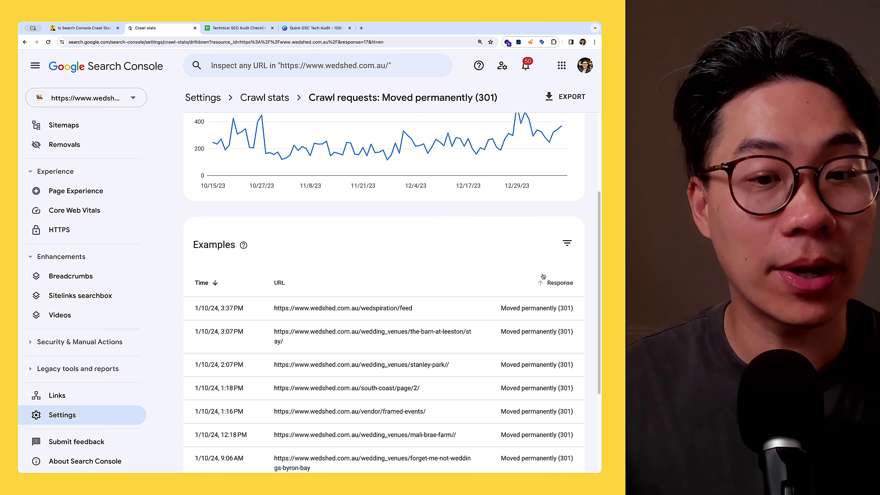
{"action": "scroll", "coordinate": [545, 282], "scroll_direction": "down", "scroll_amount": 2}
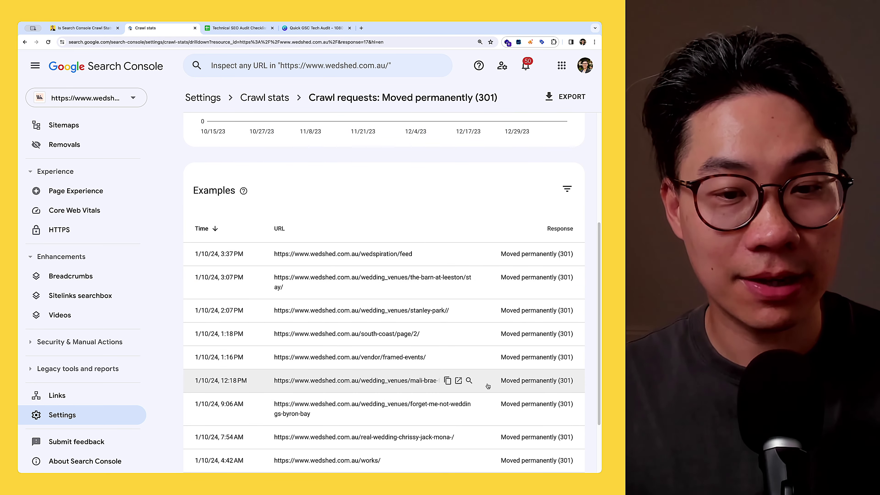
{"action": "scroll", "coordinate": [488, 386], "scroll_direction": "up", "scroll_amount": 6}
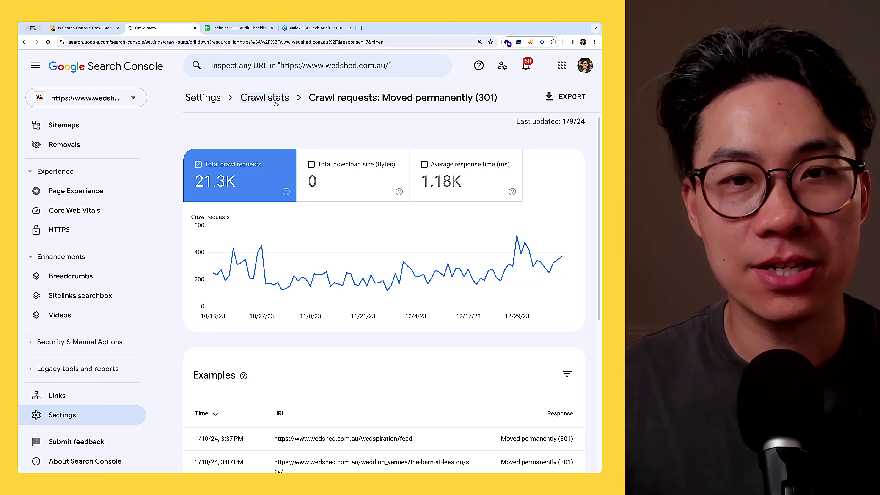
{"action": "scroll", "coordinate": [381, 277], "scroll_direction": "down", "scroll_amount": 4}
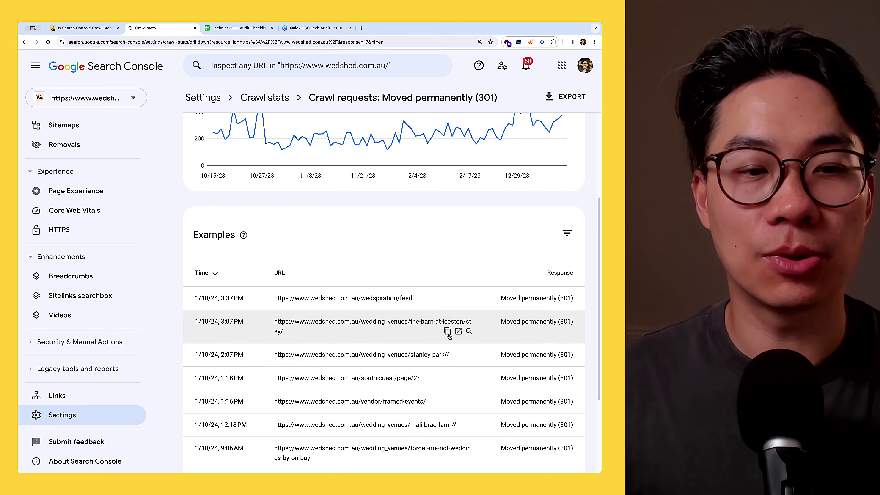
{"action": "scroll", "coordinate": [449, 336], "scroll_direction": "down", "scroll_amount": 4}
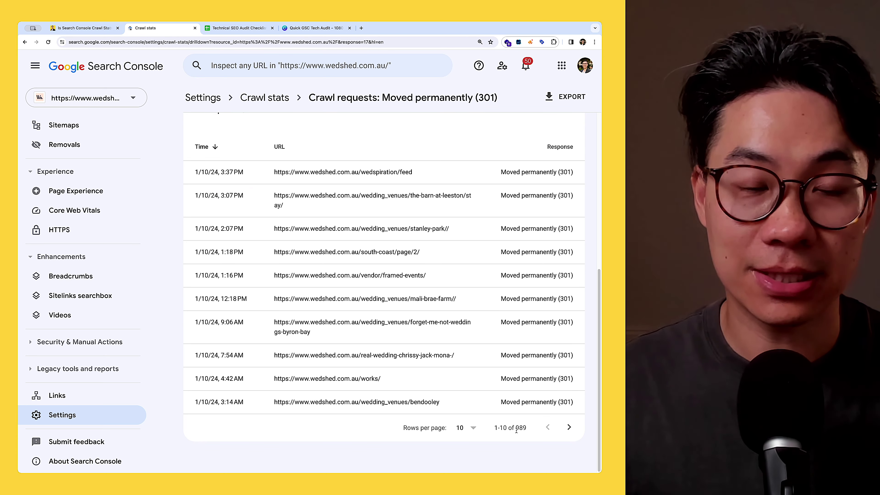
{"action": "mouse_move", "coordinate": [447, 373]}
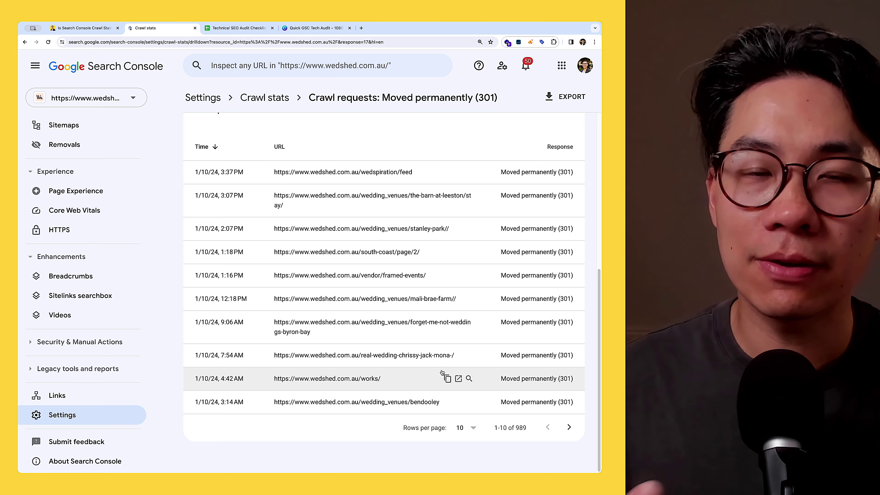
{"action": "scroll", "coordinate": [442, 372], "scroll_direction": "up", "scroll_amount": 4}
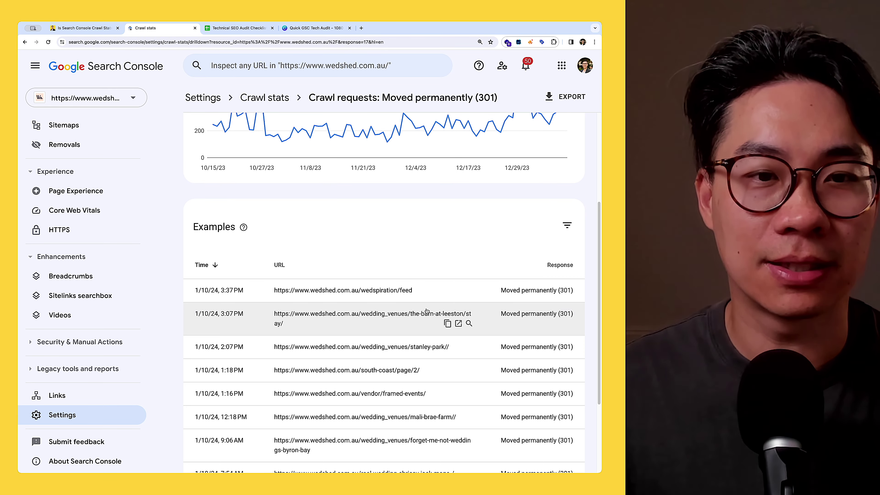
{"action": "scroll", "coordinate": [418, 300], "scroll_direction": "up", "scroll_amount": 5}
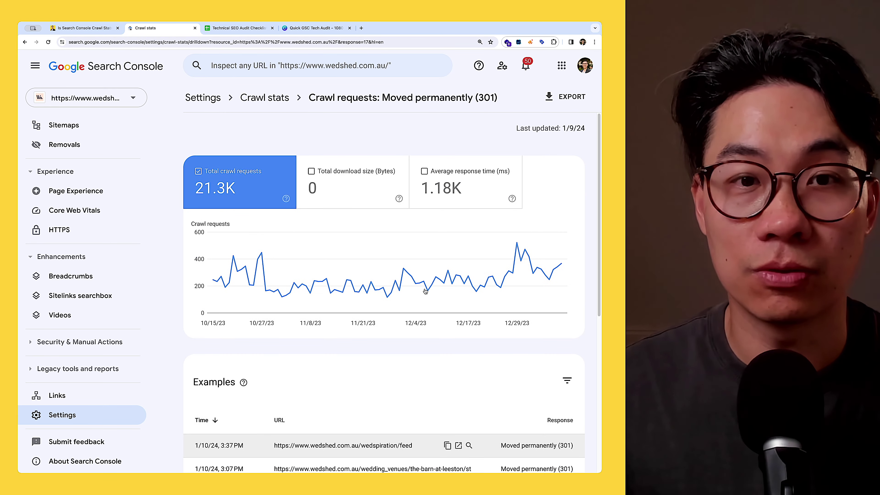
Read deck slide 7 on Refresh and Discovery crawl trends, then return to Crawl stats
{"action": "left_click", "coordinate": [265, 97]}
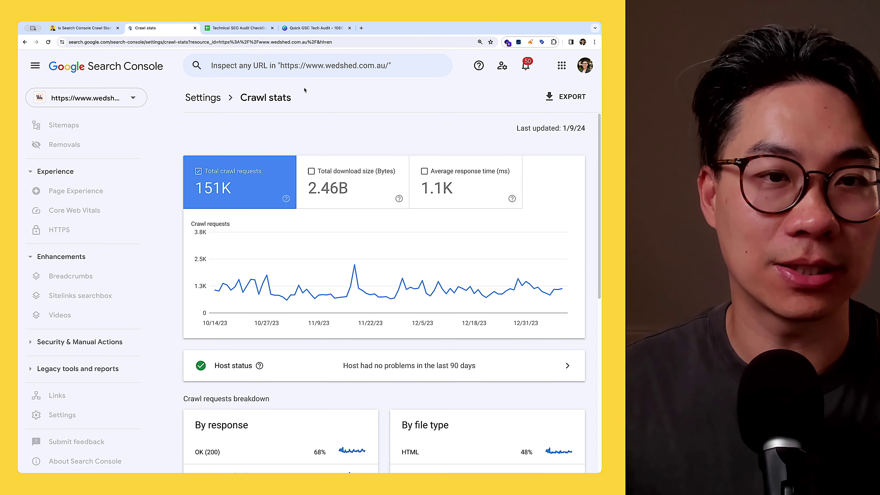
{"action": "left_click", "coordinate": [315, 28]}
{"action": "scroll", "coordinate": [381, 277], "scroll_direction": "down", "scroll_amount": 5}
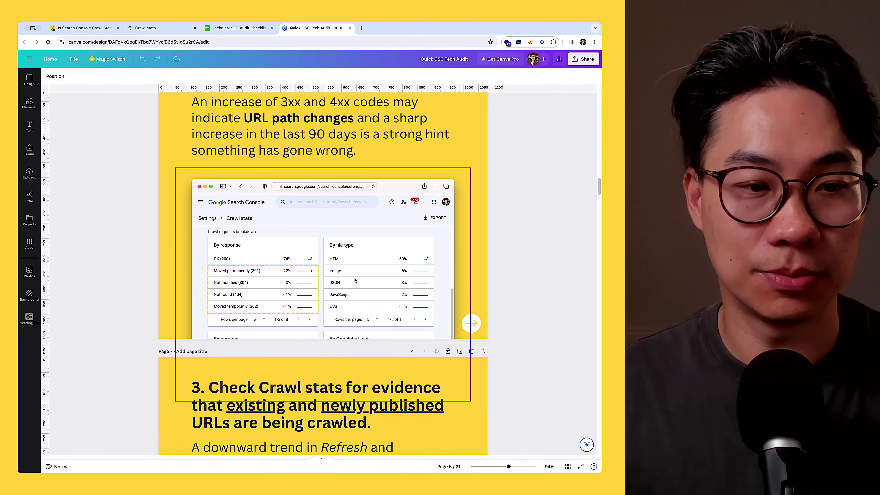
{"action": "scroll", "coordinate": [500, 290], "scroll_direction": "down", "scroll_amount": 5}
{"action": "scroll", "coordinate": [498, 291], "scroll_direction": "down", "scroll_amount": 1}
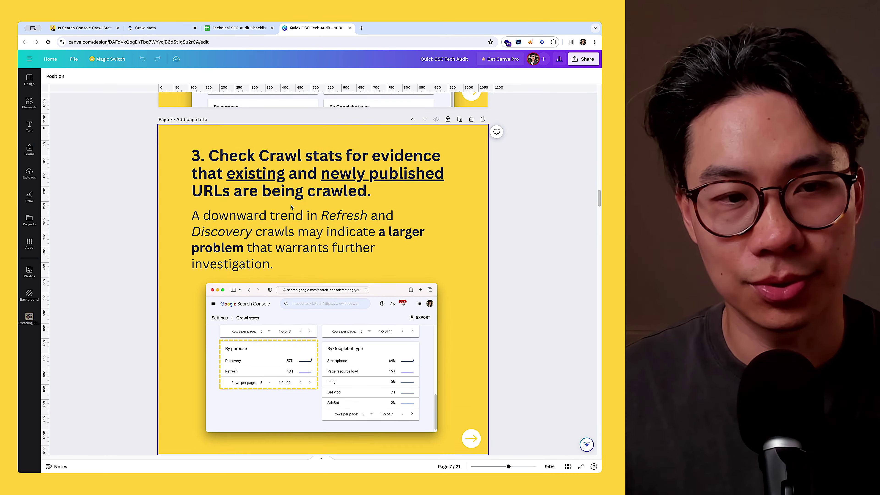
{"action": "scroll", "coordinate": [373, 257], "scroll_direction": "down", "scroll_amount": 2}
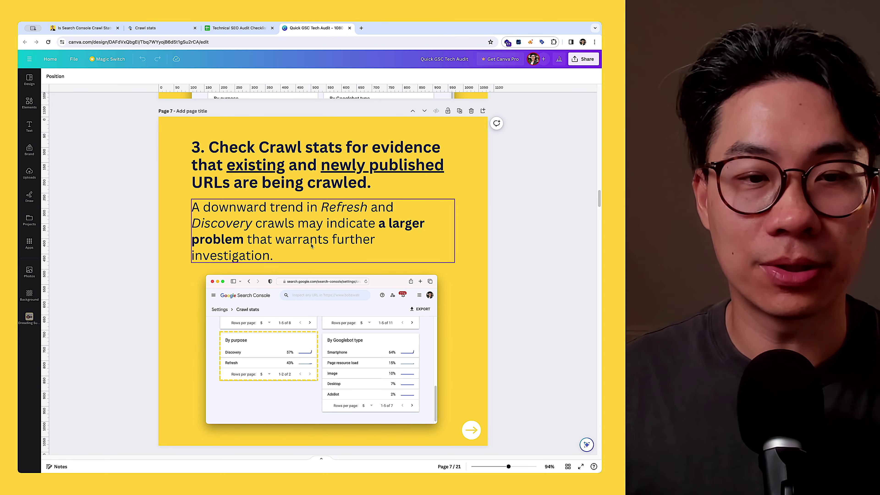
{"action": "left_click", "coordinate": [169, 29]}
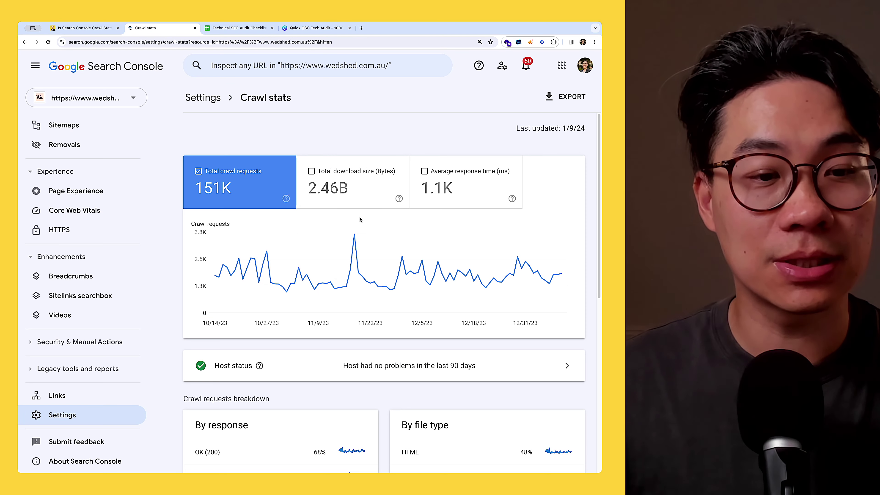
Open the Refresh crawl requests: 114K requests, 1.62B downloaded, 1.09K ms average response
{"action": "scroll", "coordinate": [360, 220], "scroll_direction": "down", "scroll_amount": 6}
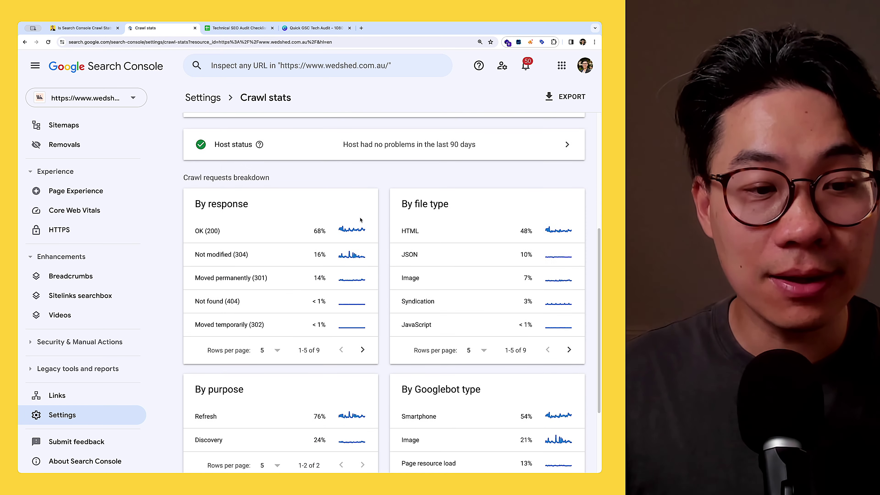
{"action": "scroll", "coordinate": [360, 220], "scroll_direction": "down", "scroll_amount": 2}
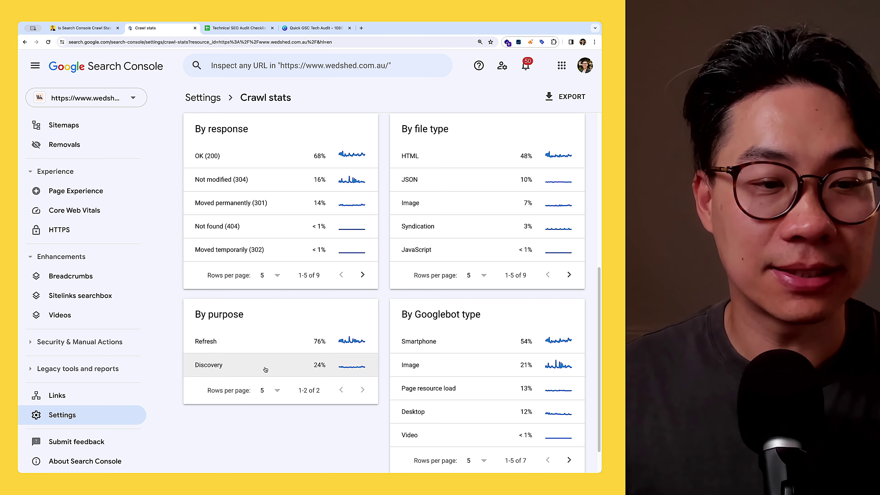
{"action": "left_click", "coordinate": [314, 28]}
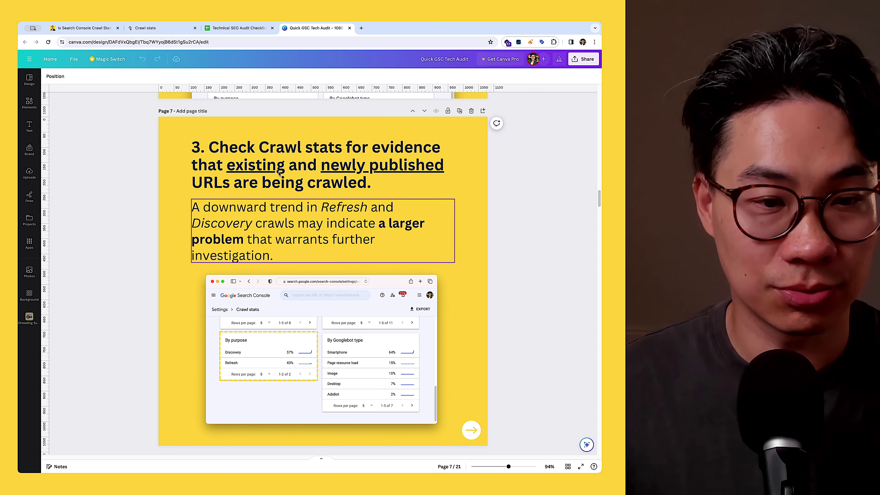
{"action": "left_click", "coordinate": [159, 28]}
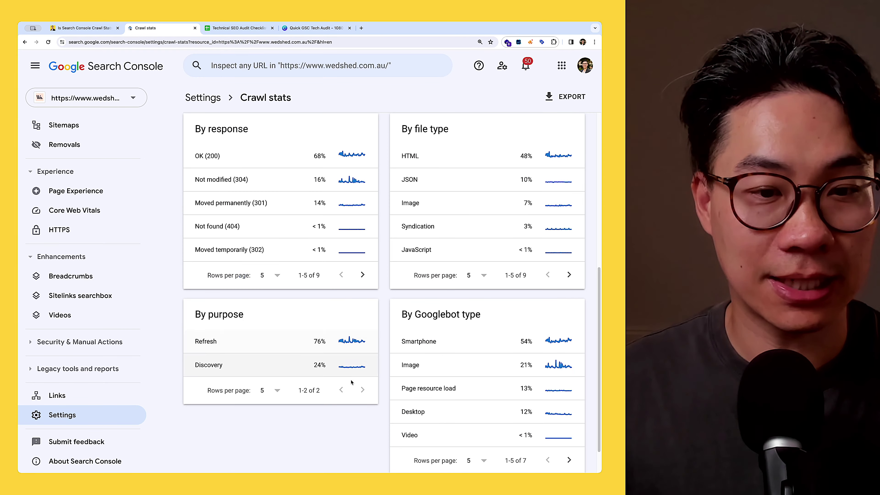
{"action": "left_click", "coordinate": [356, 345]}
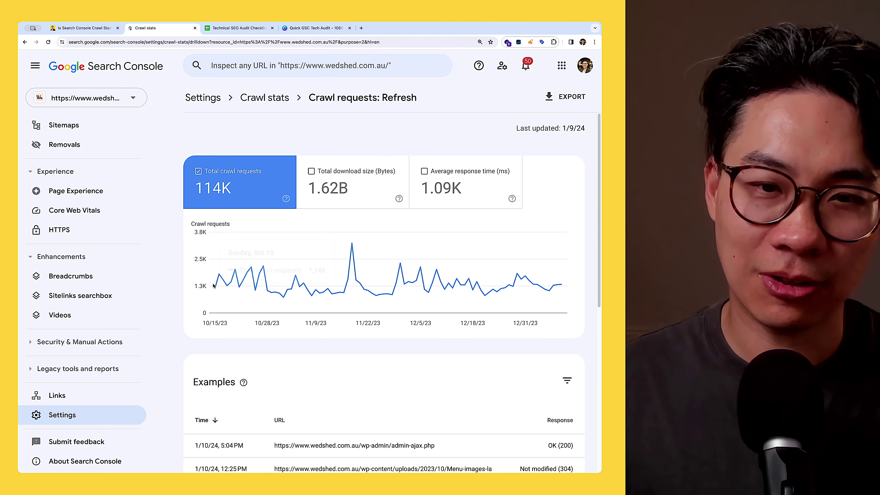
Open the Discovery crawl requests drilldown from the Crawl stats By purpose table
{"action": "left_click", "coordinate": [272, 98]}
{"action": "scroll", "coordinate": [320, 350], "scroll_direction": "down", "scroll_amount": 10}
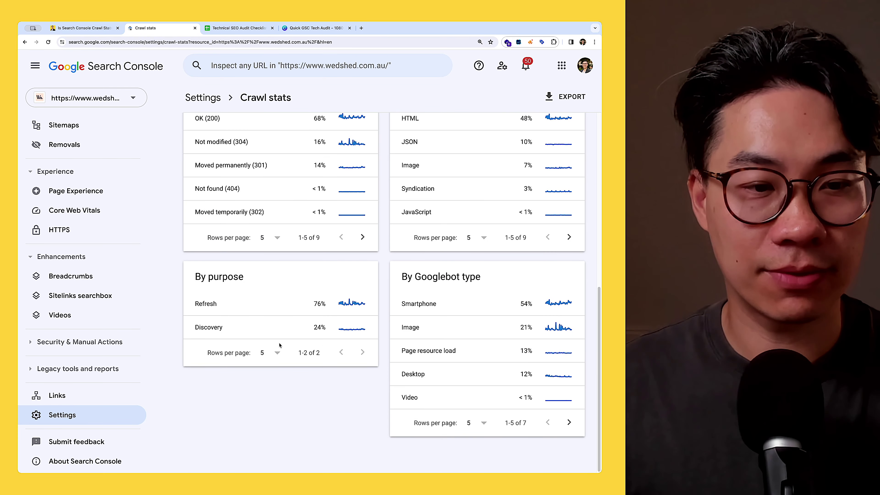
{"action": "left_click", "coordinate": [260, 334]}
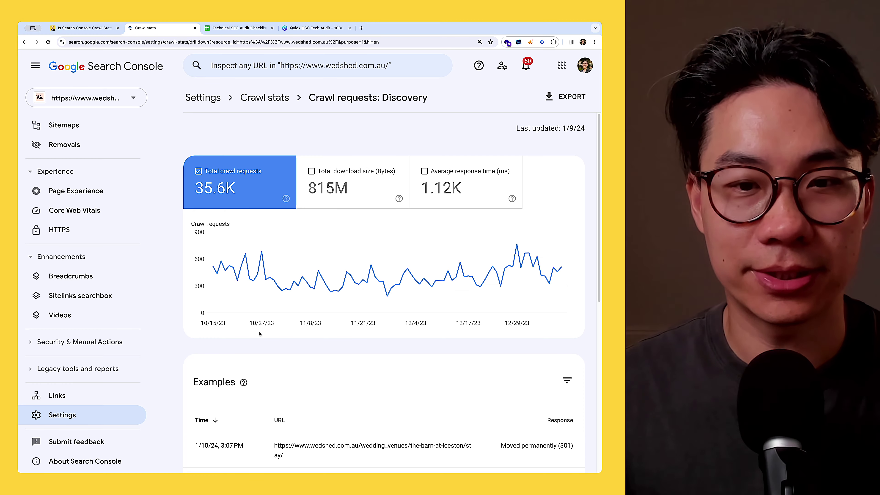
{"action": "mouse_move", "coordinate": [213, 274]}
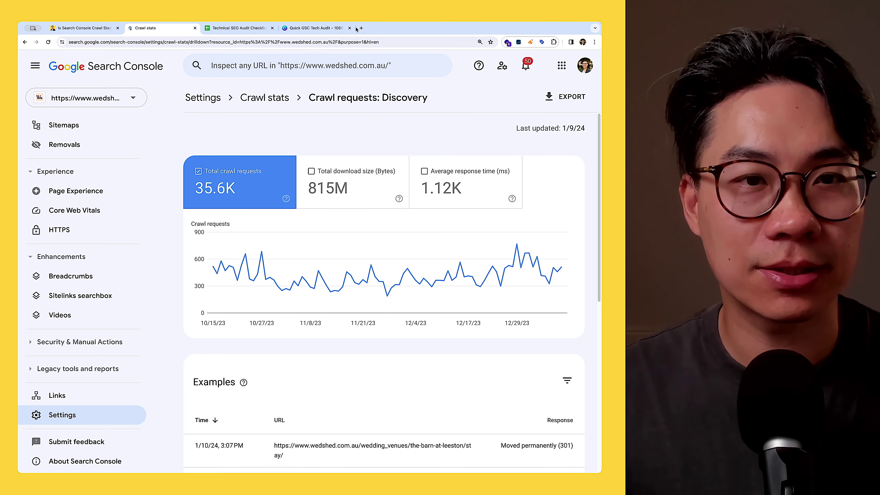
Compare the deck with the Crawl stats purpose and Googlebot type breakdowns, moving on to slide 8
{"action": "left_click", "coordinate": [313, 28]}
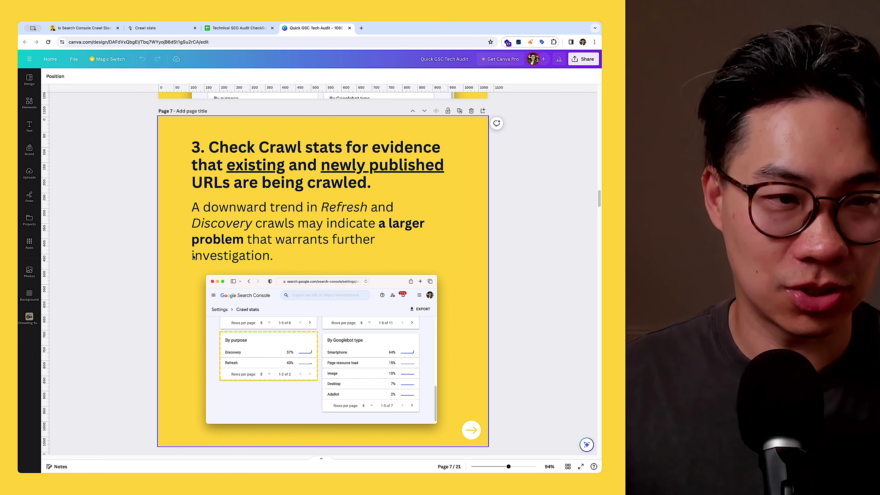
{"action": "key", "text": "super+2"}
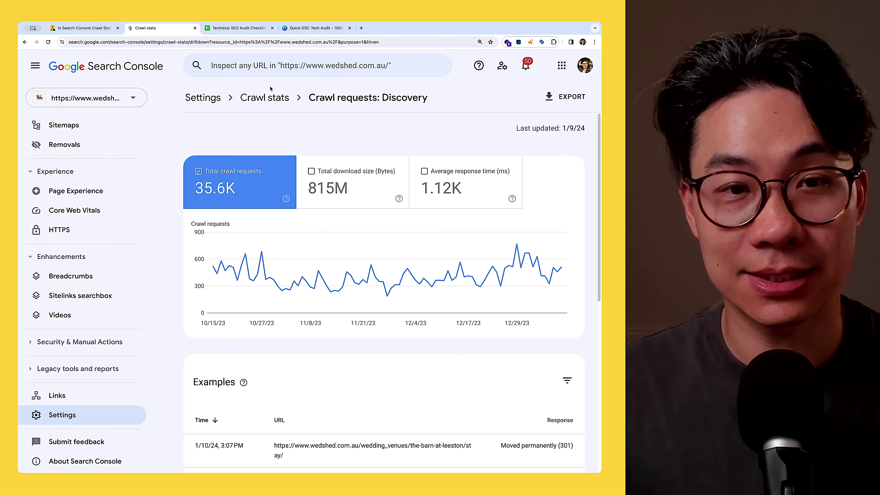
{"action": "left_click", "coordinate": [271, 97]}
{"action": "scroll", "coordinate": [295, 302], "scroll_direction": "down", "scroll_amount": 10}
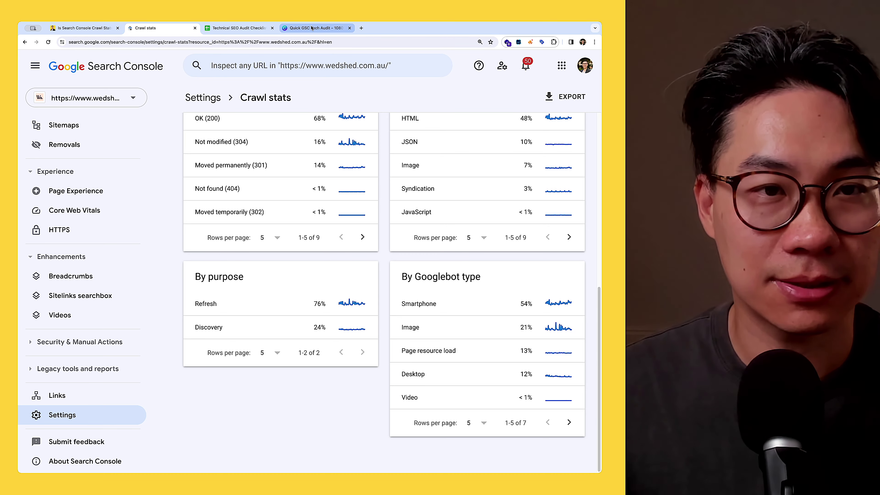
{"action": "left_click", "coordinate": [311, 28]}
{"action": "scroll", "coordinate": [297, 208], "scroll_direction": "down", "scroll_amount": 6}
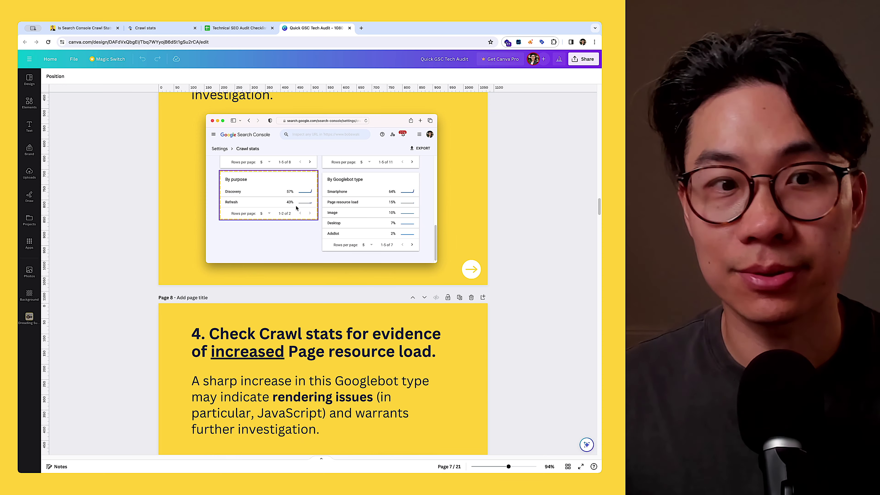
Check the Page resource load crawl requests (19K total) against slide 8's 15% highlight
{"action": "scroll", "coordinate": [296, 208], "scroll_direction": "down", "scroll_amount": 5}
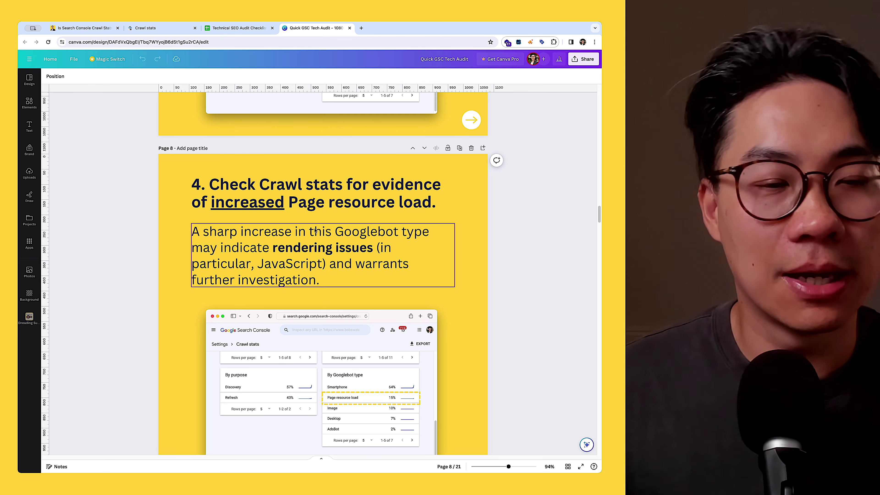
{"action": "scroll", "coordinate": [315, 232], "scroll_direction": "down", "scroll_amount": 2}
{"action": "left_click", "coordinate": [145, 28]}
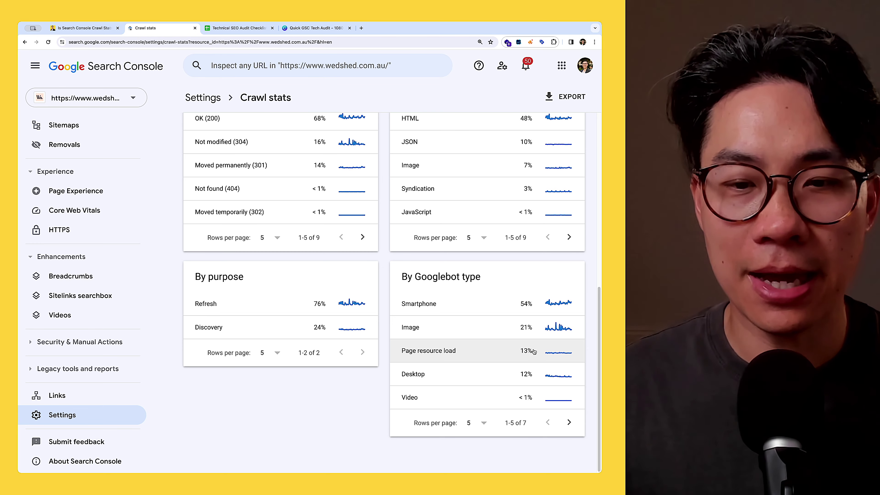
{"action": "left_click", "coordinate": [548, 361]}
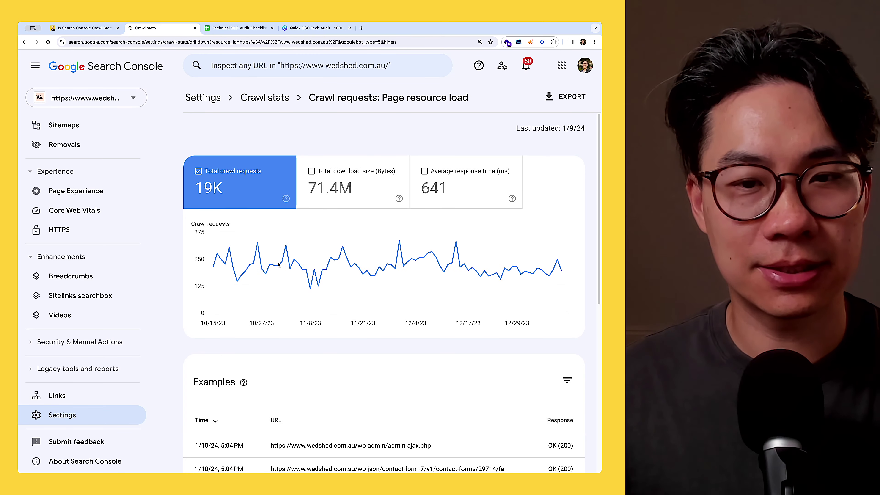
{"action": "left_click", "coordinate": [313, 28]}
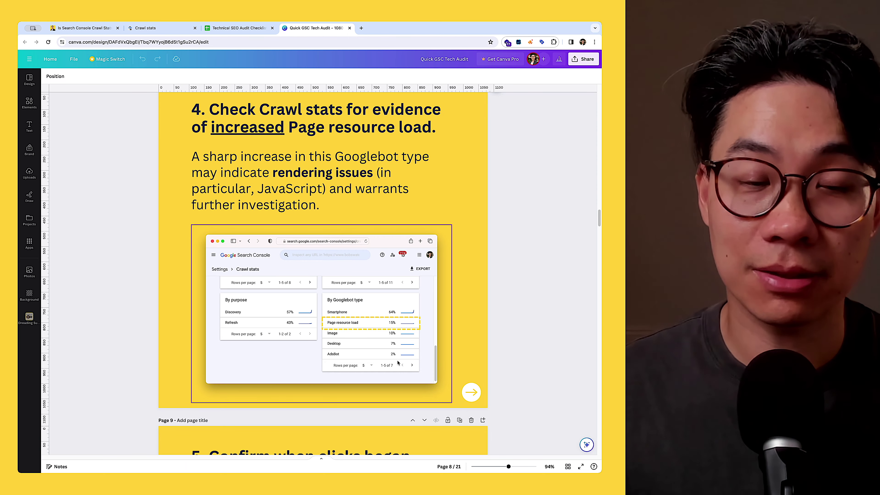
Scroll to slide 9 on when clicks began declining and whether impressions also fell
{"action": "scroll", "coordinate": [397, 362], "scroll_direction": "down", "scroll_amount": 6}
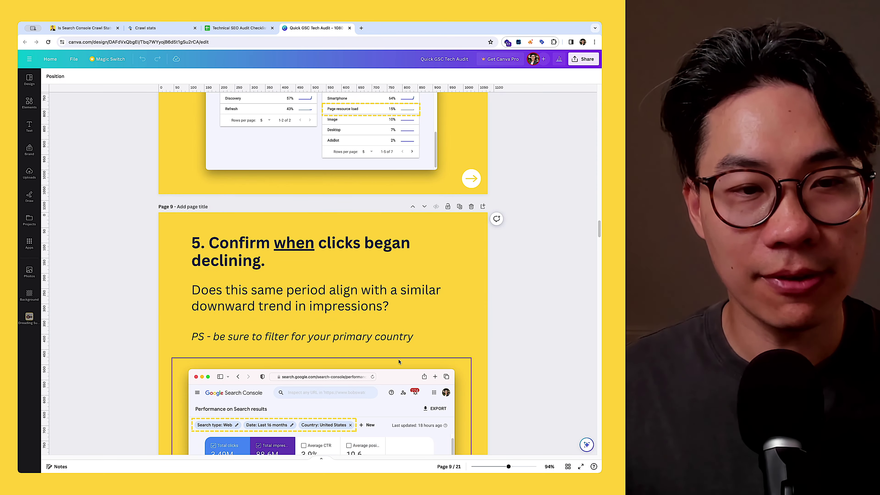
{"action": "scroll", "coordinate": [398, 362], "scroll_direction": "down", "scroll_amount": 3}
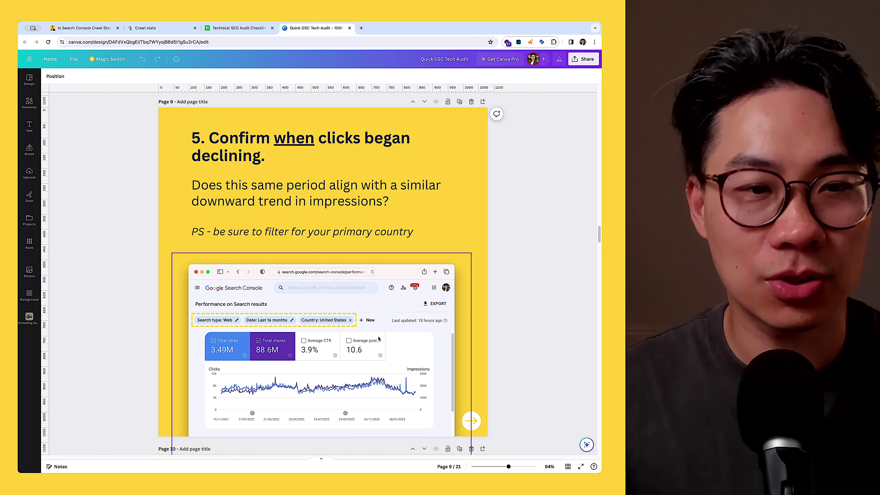
{"action": "scroll", "coordinate": [379, 339], "scroll_direction": "down", "scroll_amount": 1}
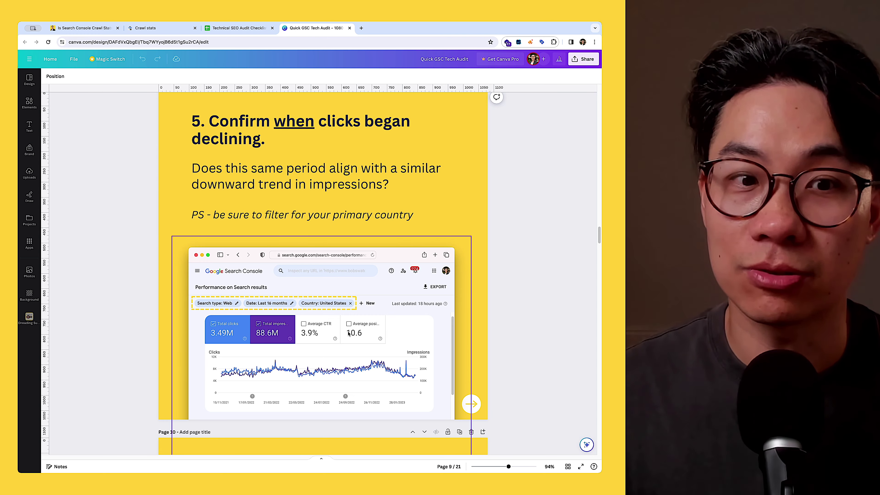
{"action": "scroll", "coordinate": [354, 260], "scroll_direction": "down", "scroll_amount": 1}
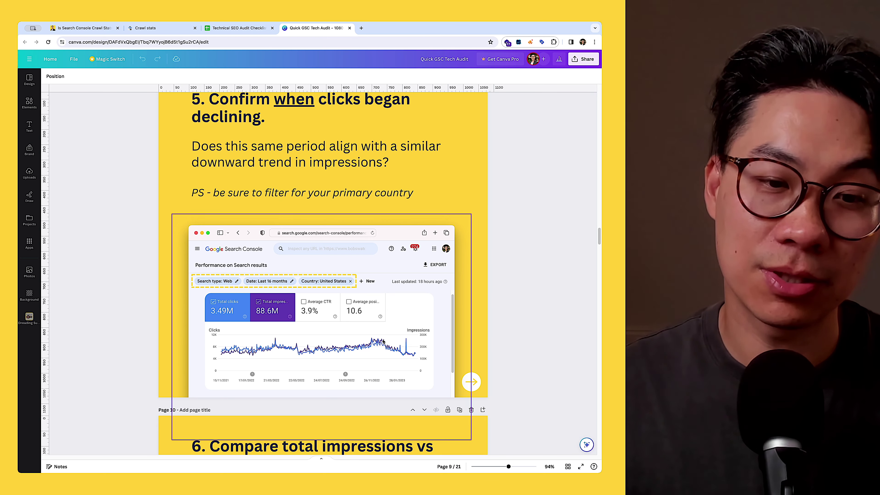
Open the property's Search results performance report from Overview
{"action": "left_click", "coordinate": [146, 27]}
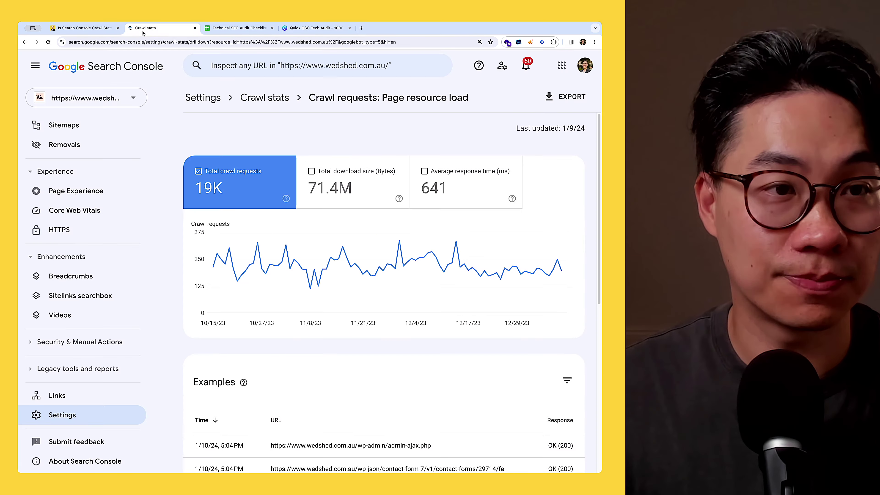
{"action": "scroll", "coordinate": [82, 144], "scroll_direction": "up", "scroll_amount": 5}
{"action": "left_click", "coordinate": [65, 126]}
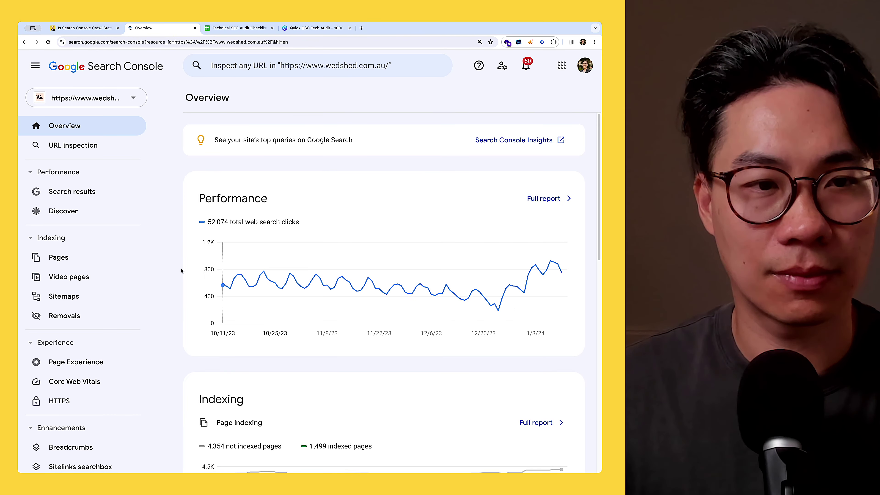
{"action": "left_click", "coordinate": [78, 191]}
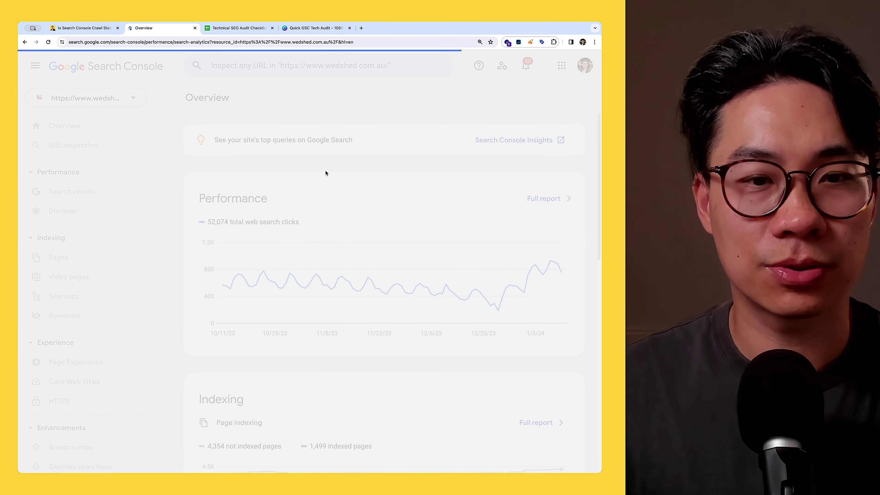
Set the date range to the last 16 months and chart total clicks only
{"action": "left_click", "coordinate": [311, 129]}
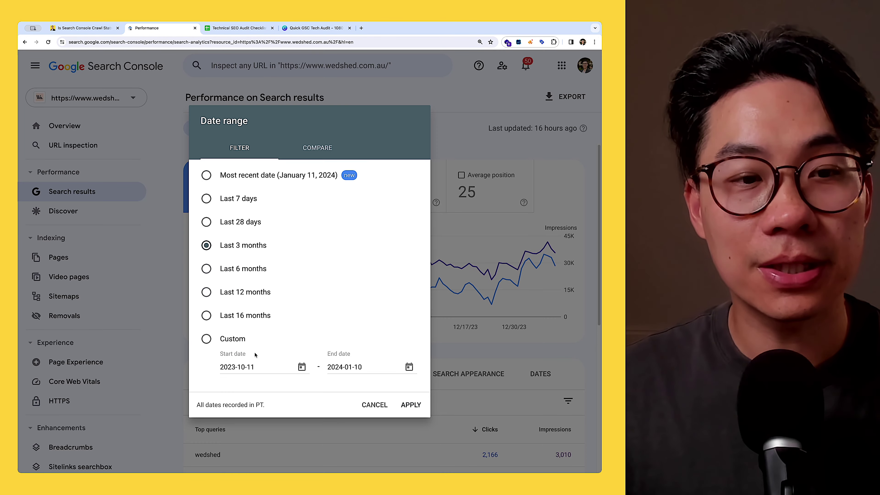
{"action": "left_click", "coordinate": [232, 314]}
{"action": "left_click", "coordinate": [410, 403]}
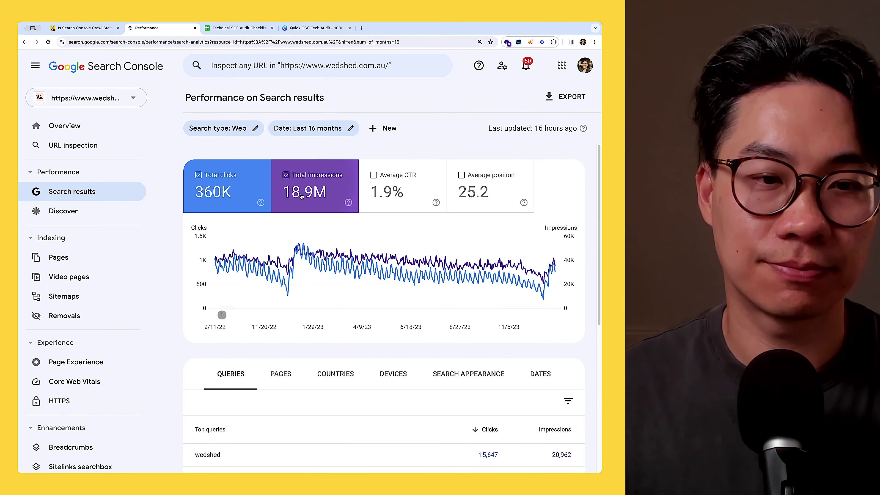
{"action": "left_click", "coordinate": [301, 188]}
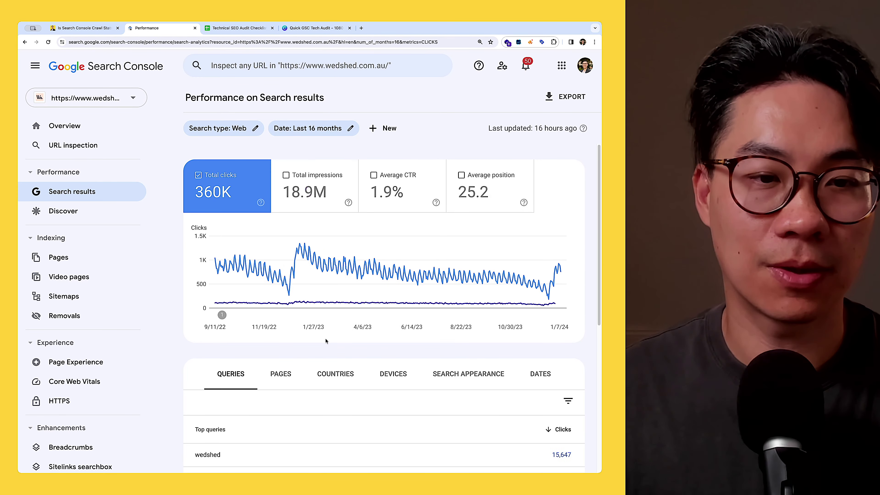
{"action": "mouse_move", "coordinate": [292, 294]}
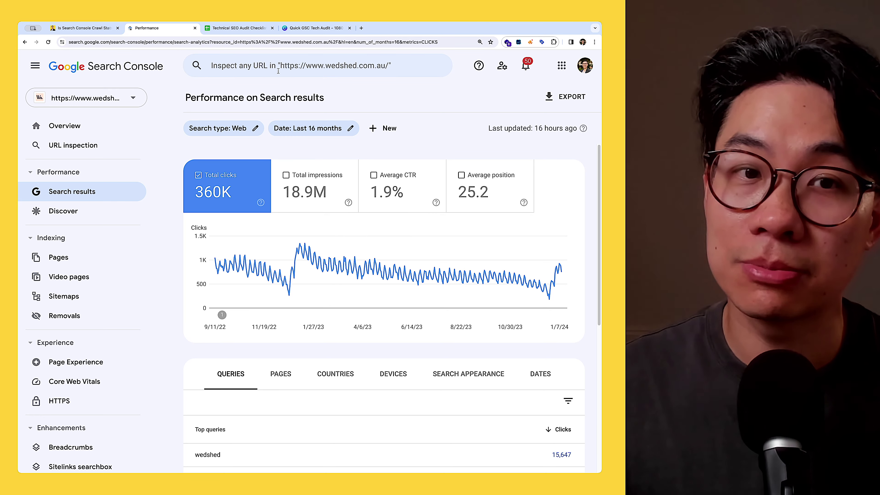
Scroll the deck past slide 10 to slide 11 on errors in submitted sitemaps
{"action": "left_click", "coordinate": [315, 27]}
{"action": "scroll", "coordinate": [369, 329], "scroll_direction": "down", "scroll_amount": 5}
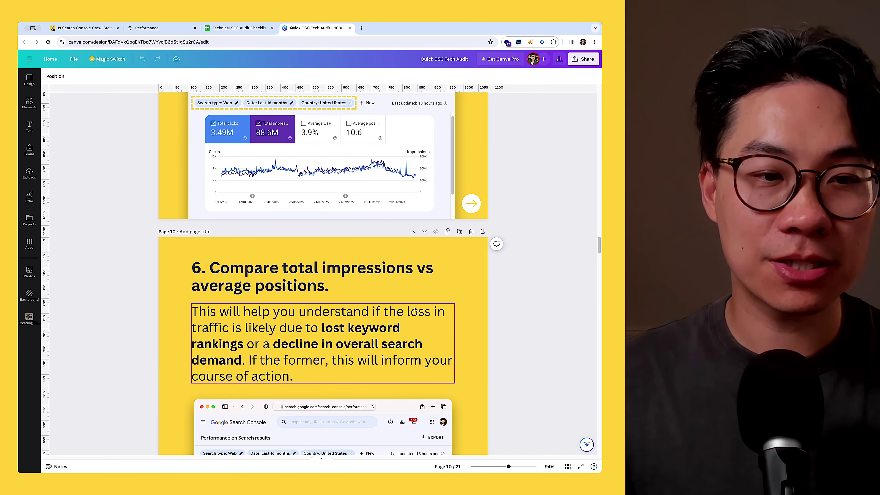
{"action": "scroll", "coordinate": [416, 311], "scroll_direction": "down", "scroll_amount": 2}
{"action": "scroll", "coordinate": [416, 311], "scroll_direction": "down", "scroll_amount": 2}
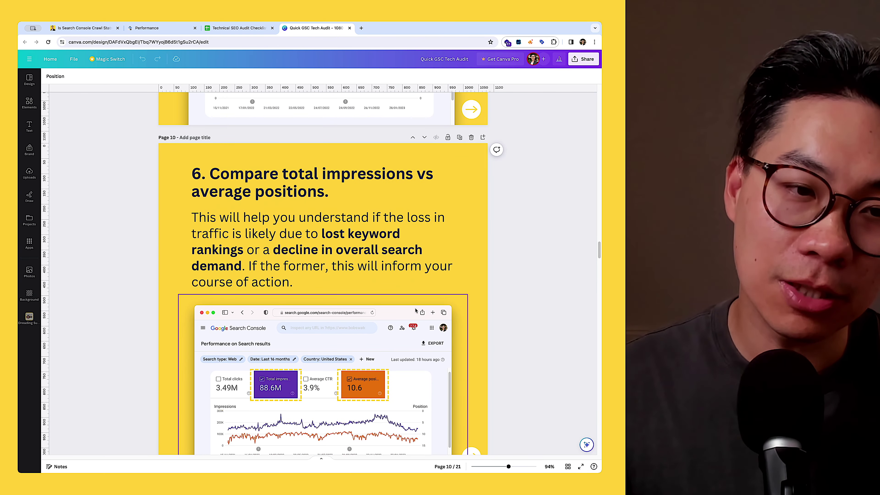
{"action": "scroll", "coordinate": [416, 309], "scroll_direction": "down", "scroll_amount": 1}
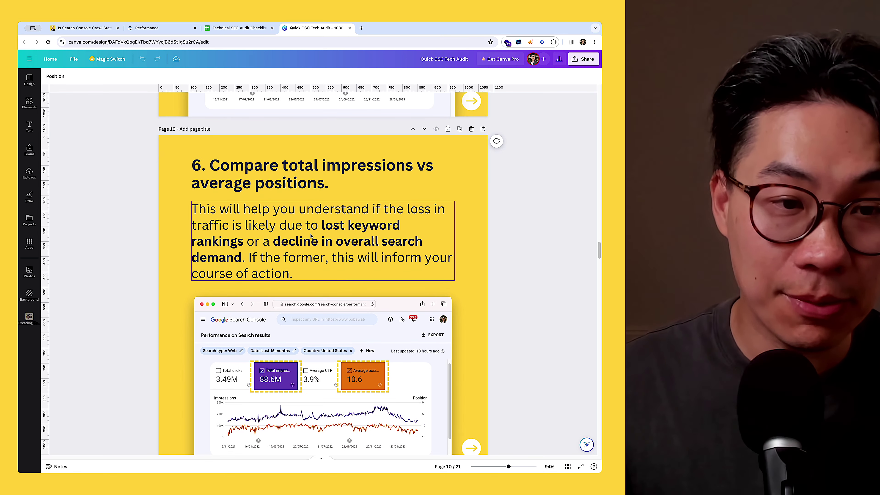
{"action": "scroll", "coordinate": [311, 236], "scroll_direction": "down", "scroll_amount": 1}
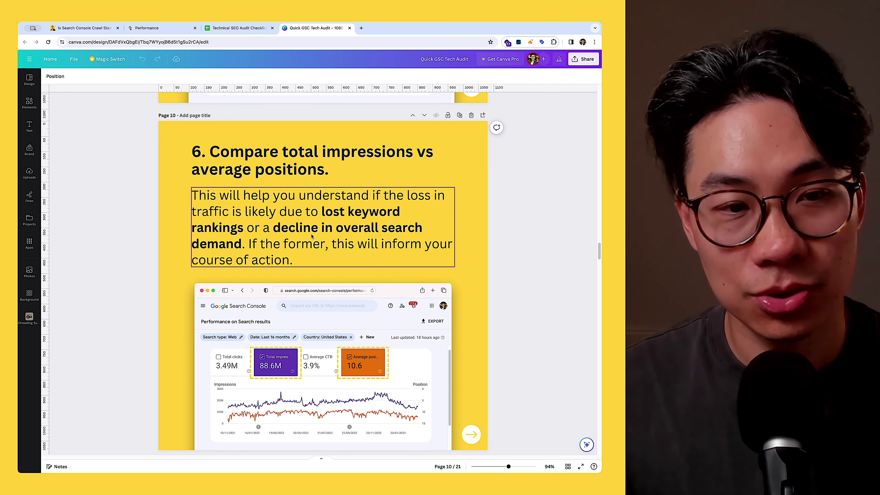
{"action": "scroll", "coordinate": [312, 236], "scroll_direction": "down", "scroll_amount": 1}
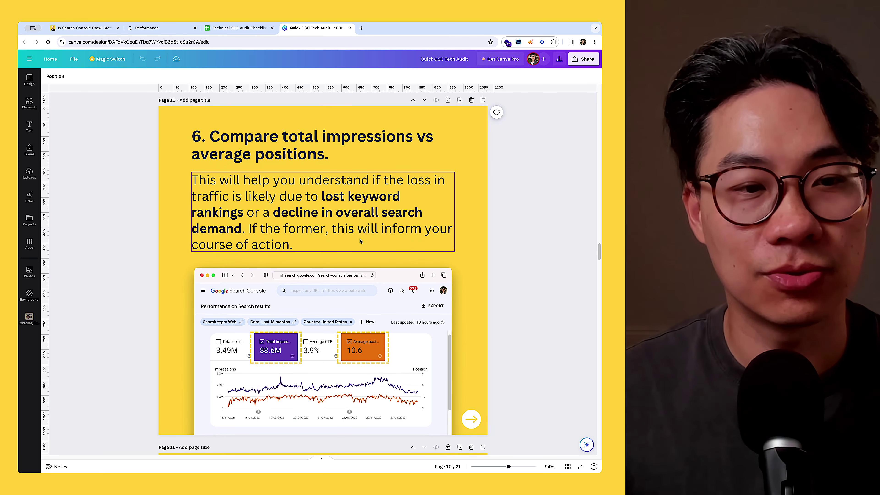
{"action": "scroll", "coordinate": [360, 243], "scroll_direction": "down", "scroll_amount": 10}
{"action": "scroll", "coordinate": [363, 242], "scroll_direction": "up", "scroll_amount": 6}
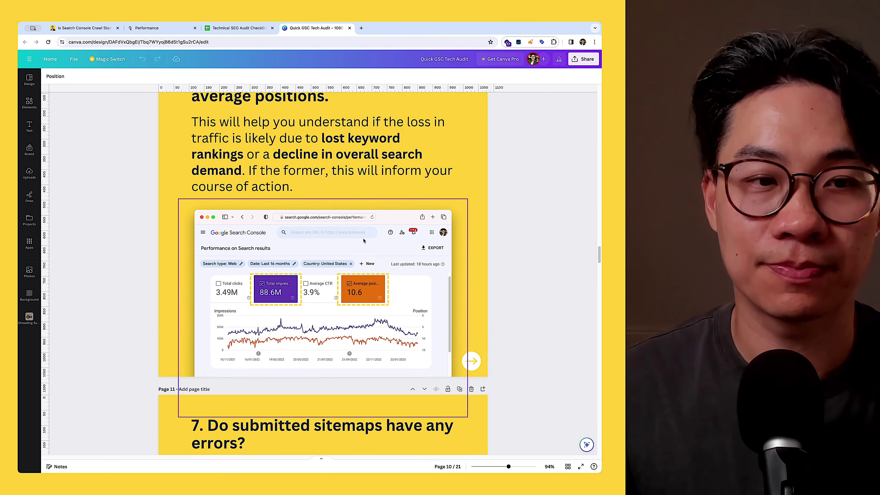
{"action": "scroll", "coordinate": [363, 240], "scroll_direction": "up", "scroll_amount": 1}
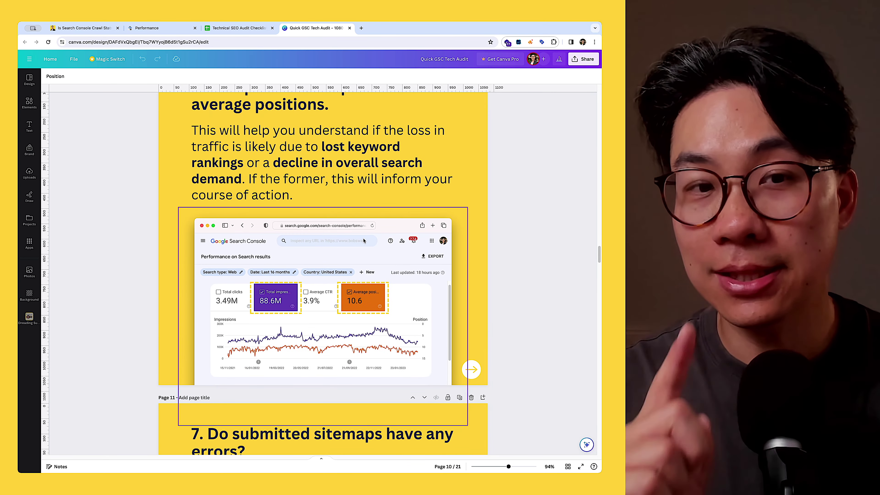
{"action": "scroll", "coordinate": [364, 240], "scroll_direction": "up", "scroll_amount": 3}
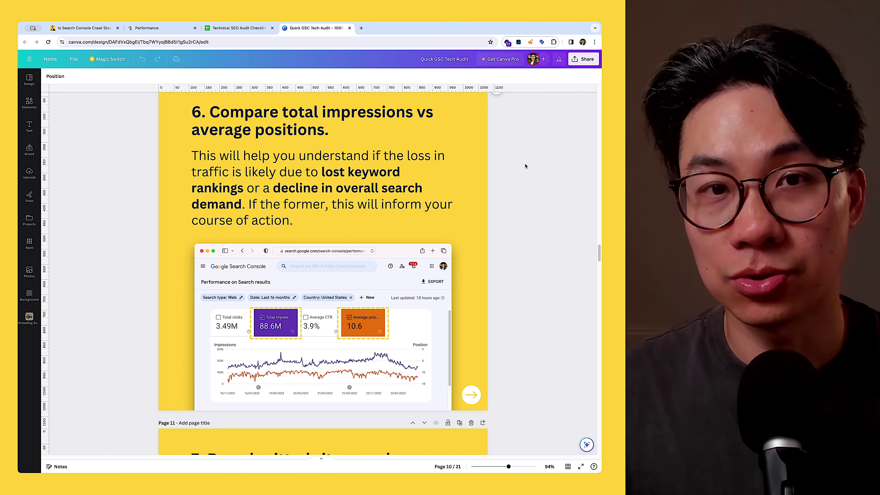
{"action": "scroll", "coordinate": [525, 166], "scroll_direction": "up", "scroll_amount": 1}
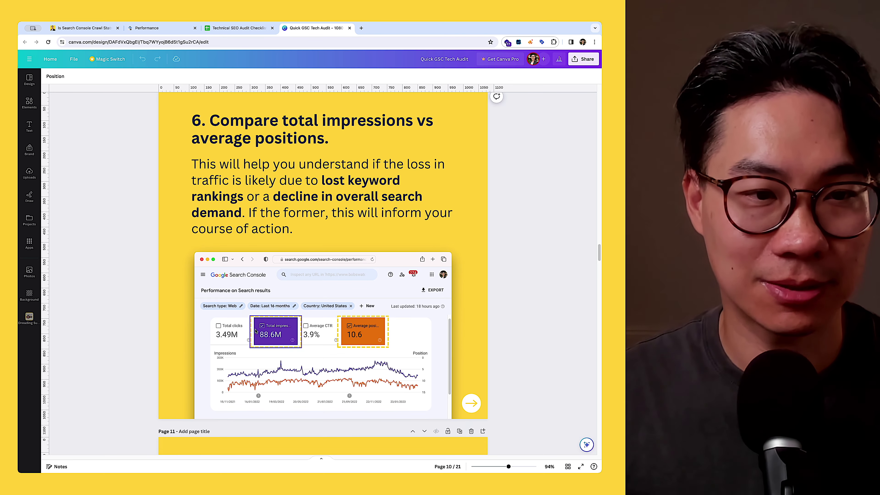
{"action": "scroll", "coordinate": [312, 343], "scroll_direction": "down", "scroll_amount": 8}
{"action": "scroll", "coordinate": [255, 331], "scroll_direction": "down", "scroll_amount": 1}
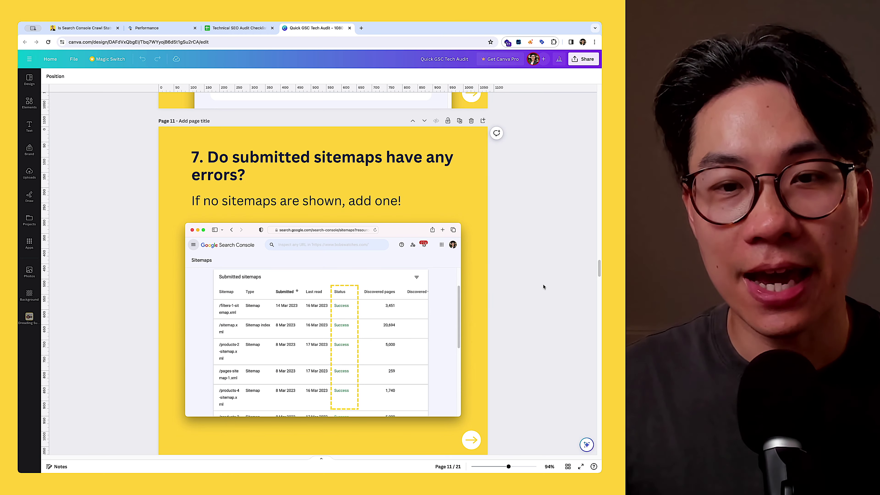
{"action": "scroll", "coordinate": [544, 286], "scroll_direction": "down", "scroll_amount": 2}
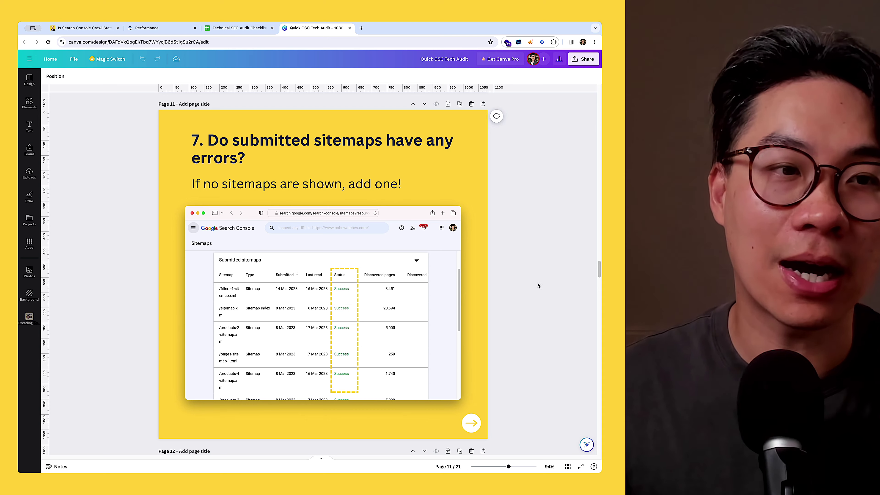
{"action": "left_click", "coordinate": [147, 28]}
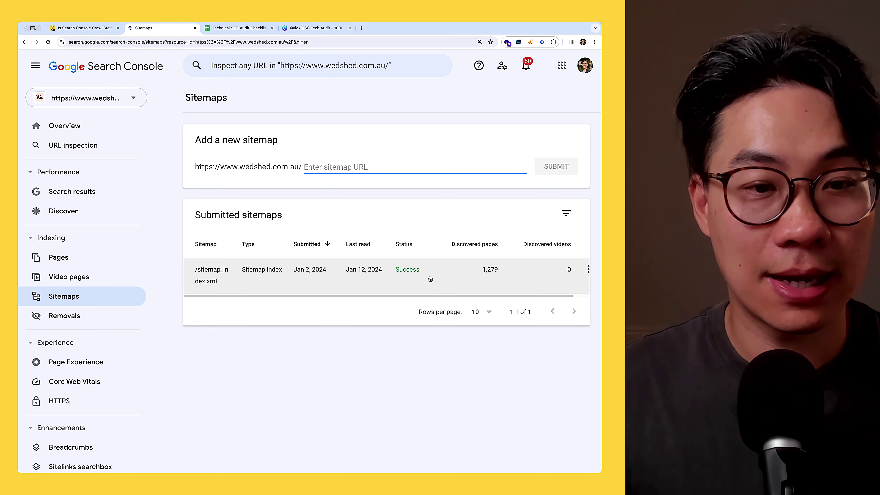
{"action": "left_click_drag", "start_coordinate": [421, 298], "coordinate": [366, 299]}
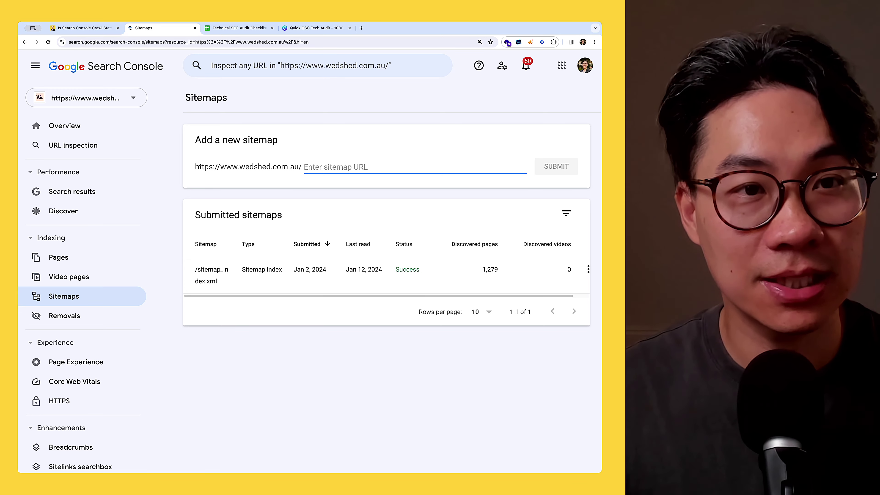
{"action": "left_click", "coordinate": [299, 29]}
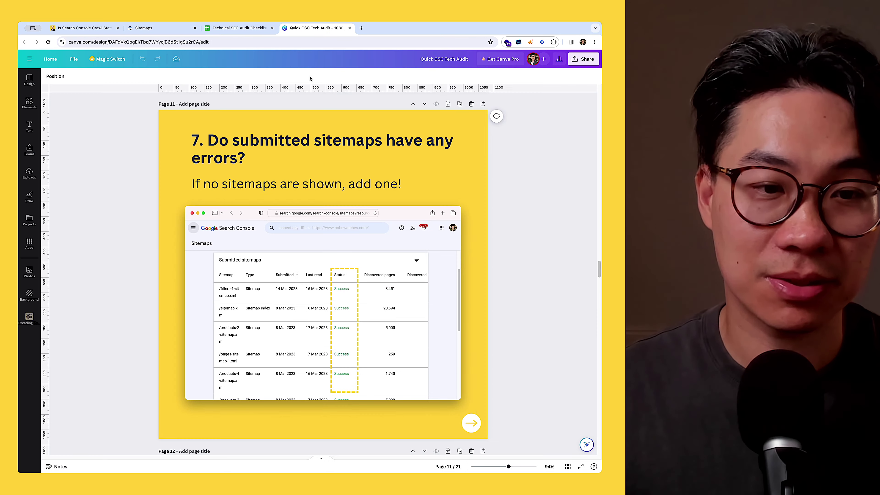
Scroll to slide 12 on important URLs in the Removals tool, then go to Search Console Sitemaps
{"action": "scroll", "coordinate": [341, 222], "scroll_direction": "down", "scroll_amount": 10}
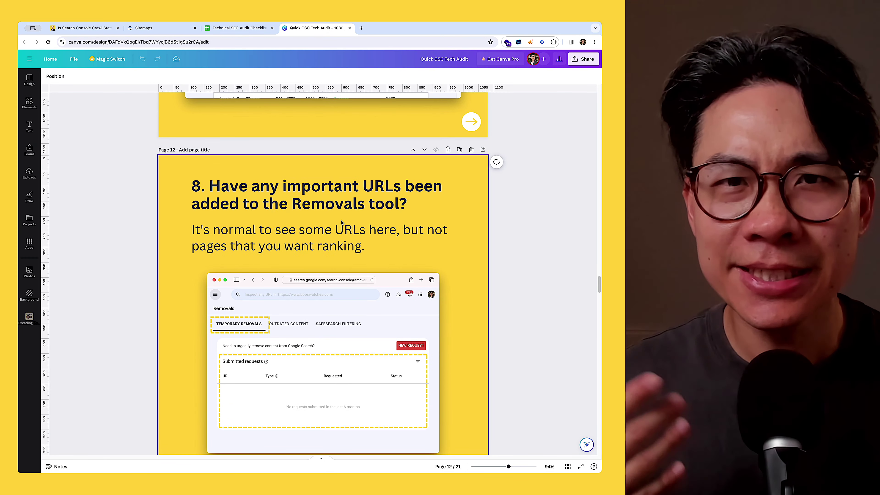
{"action": "scroll", "coordinate": [349, 238], "scroll_direction": "down", "scroll_amount": 1}
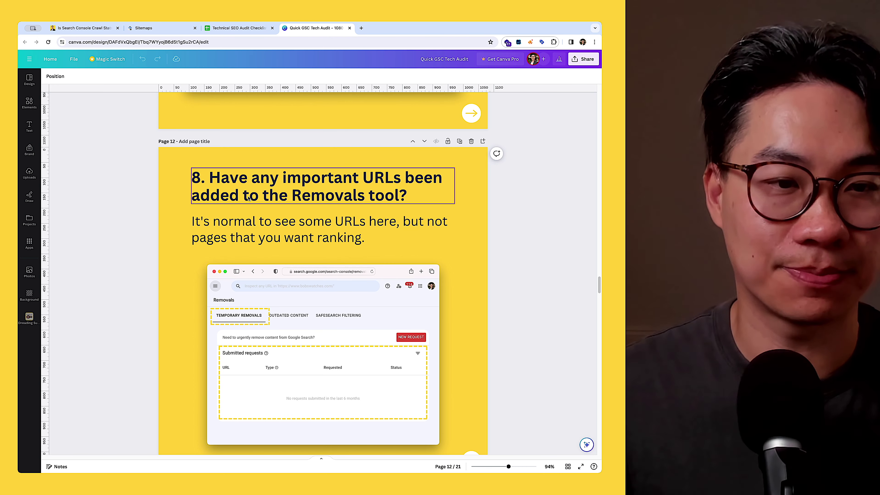
{"action": "scroll", "coordinate": [557, 222], "scroll_direction": "down", "scroll_amount": 2}
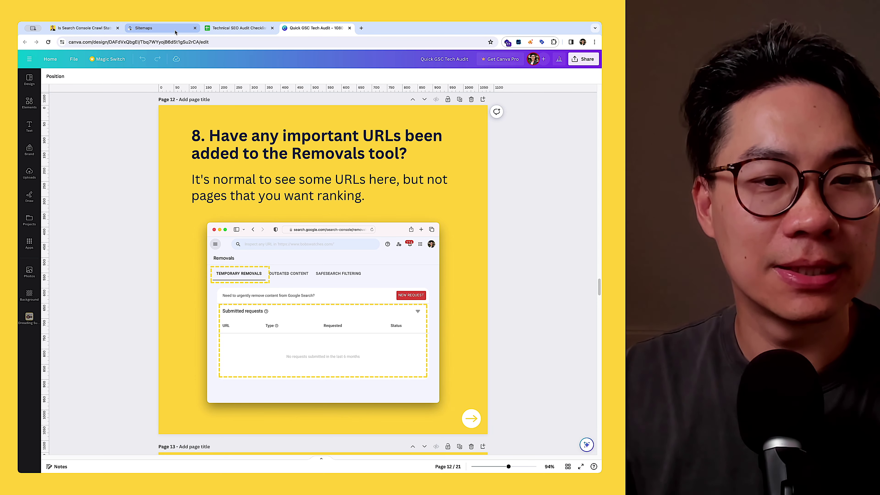
{"action": "left_click", "coordinate": [156, 28]}
Check the Removals report's Temporary, Outdated Content and SafeSearch lists; none were submitted in 6 months
{"action": "scroll", "coordinate": [111, 276], "scroll_direction": "down", "scroll_amount": 6}
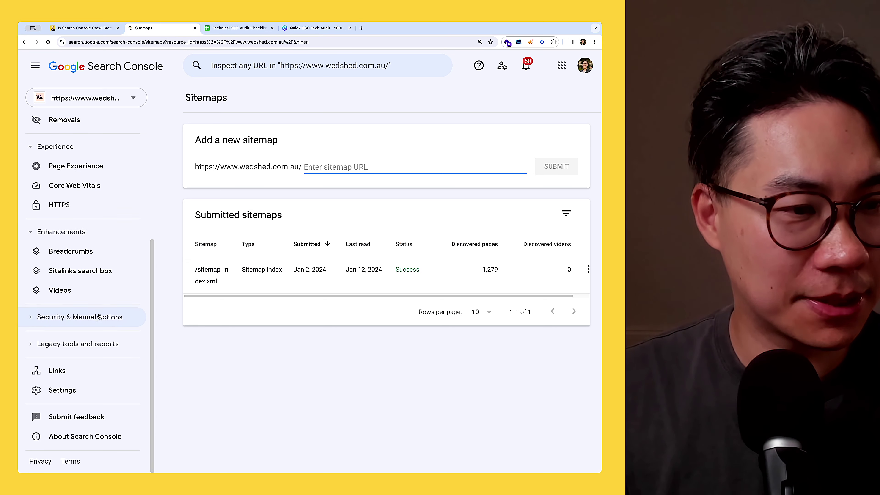
{"action": "left_click", "coordinate": [89, 344]}
{"action": "scroll", "coordinate": [88, 350], "scroll_direction": "down", "scroll_amount": 2}
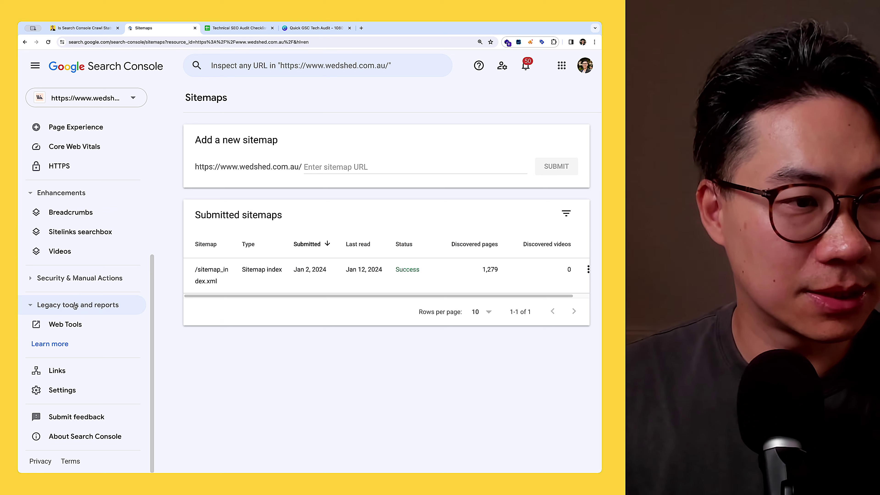
{"action": "scroll", "coordinate": [52, 300], "scroll_direction": "up", "scroll_amount": 7}
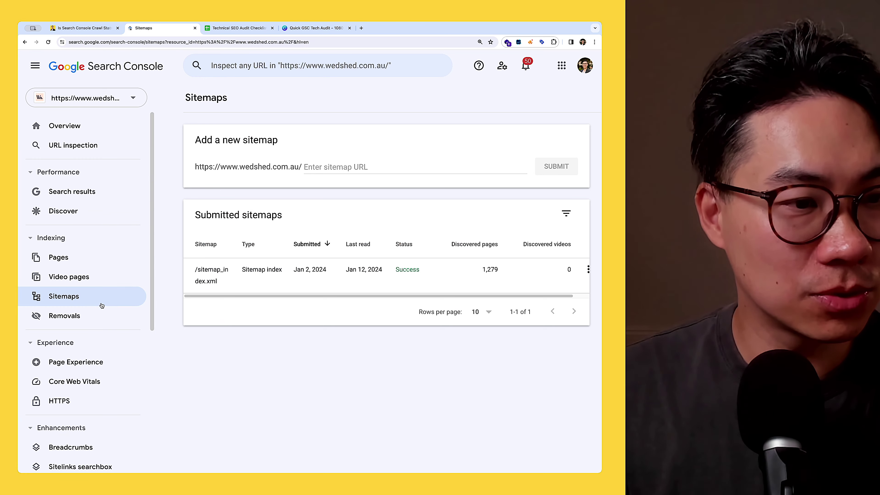
{"action": "left_click", "coordinate": [86, 315]}
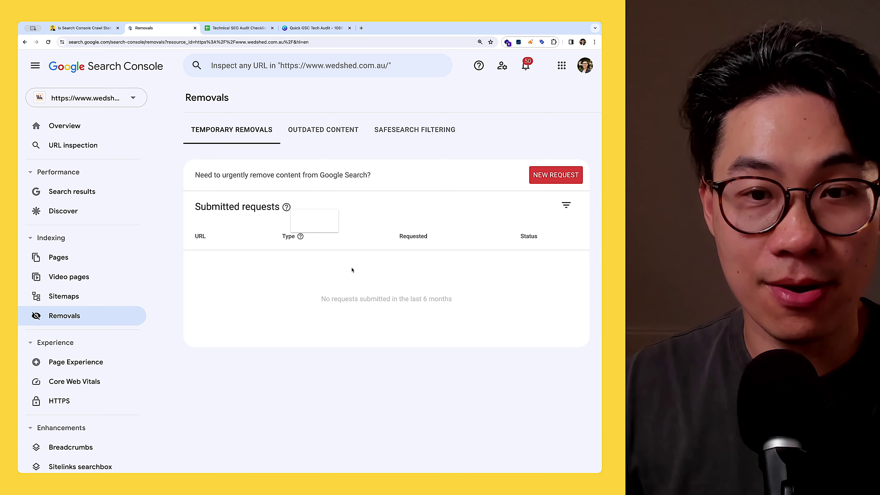
{"action": "left_click", "coordinate": [322, 129]}
{"action": "left_click", "coordinate": [414, 129]}
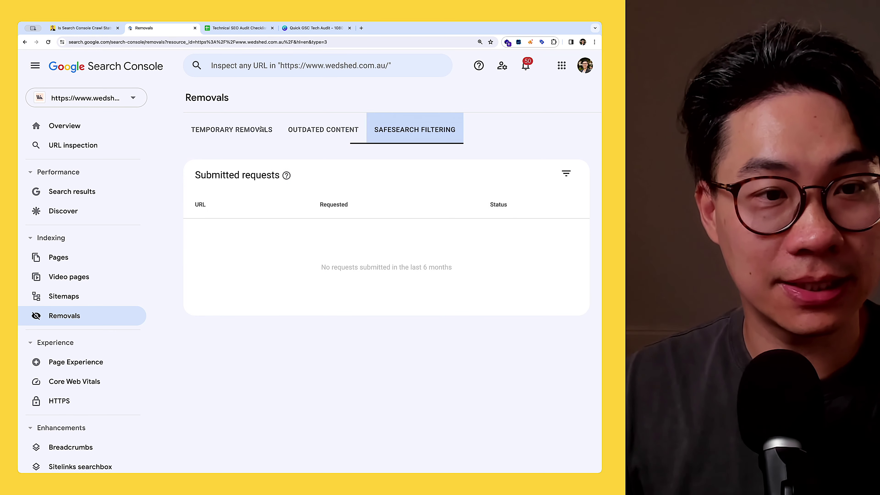
{"action": "left_click", "coordinate": [228, 132]}
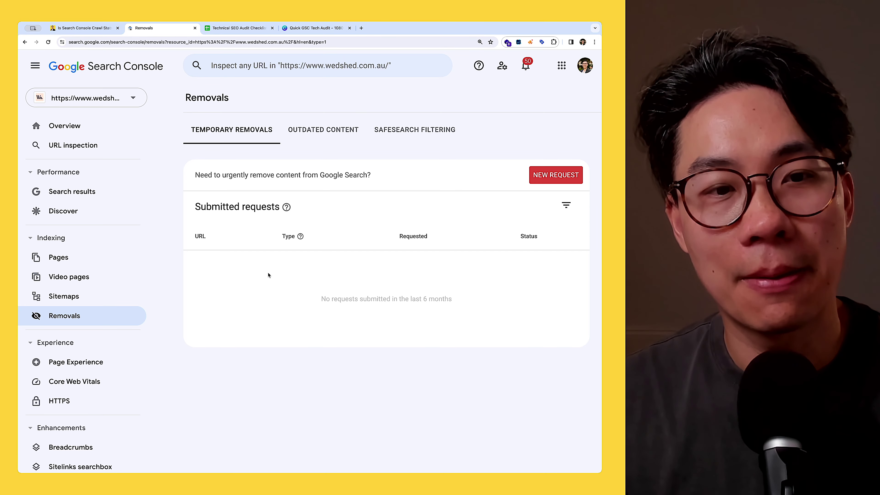
{"action": "left_click", "coordinate": [313, 28]}
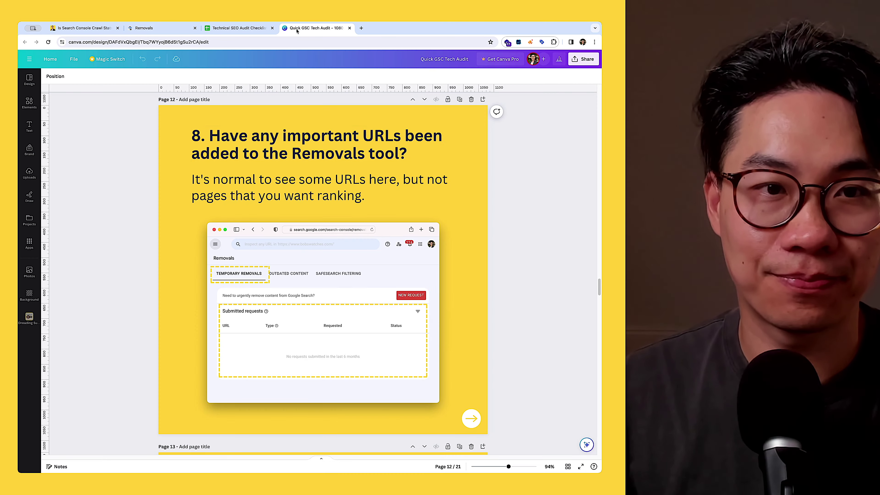
Advance the deck to slide 13, then confirm Manual actions shows No issues detected
{"action": "scroll", "coordinate": [402, 343], "scroll_direction": "down", "scroll_amount": 10}
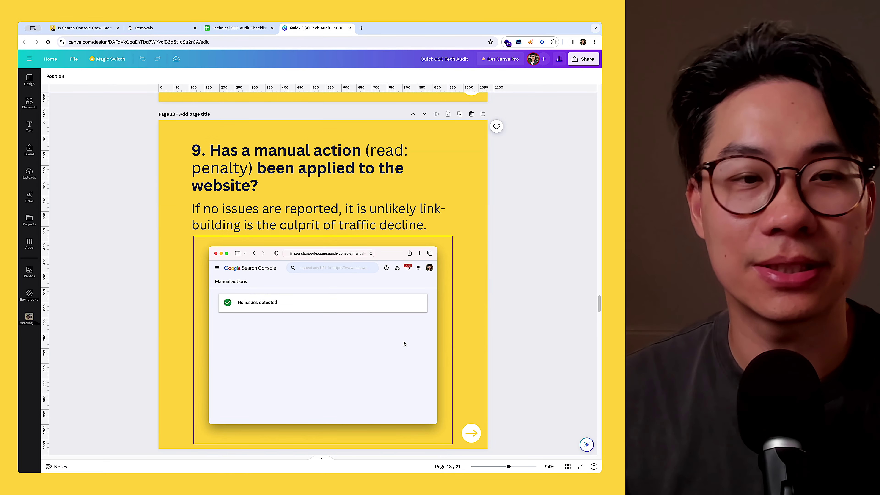
{"action": "left_click", "coordinate": [160, 28]}
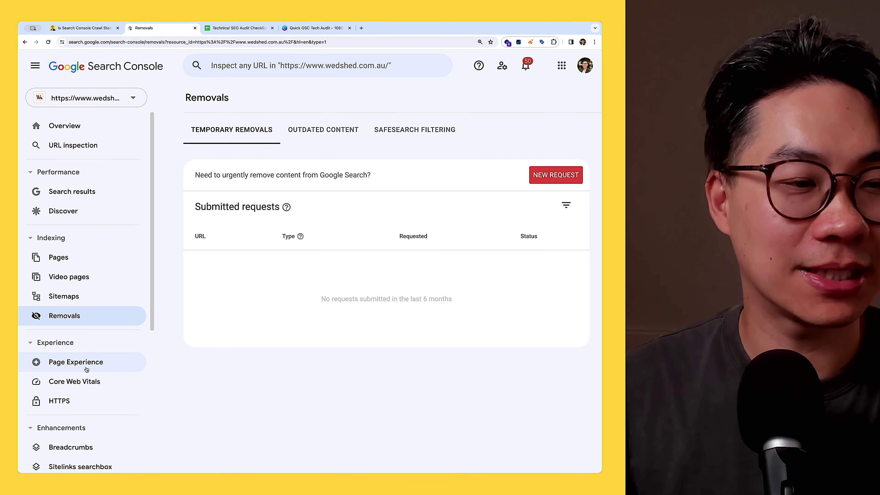
{"action": "scroll", "coordinate": [87, 369], "scroll_direction": "down", "scroll_amount": 1}
{"action": "scroll", "coordinate": [86, 370], "scroll_direction": "down", "scroll_amount": 5}
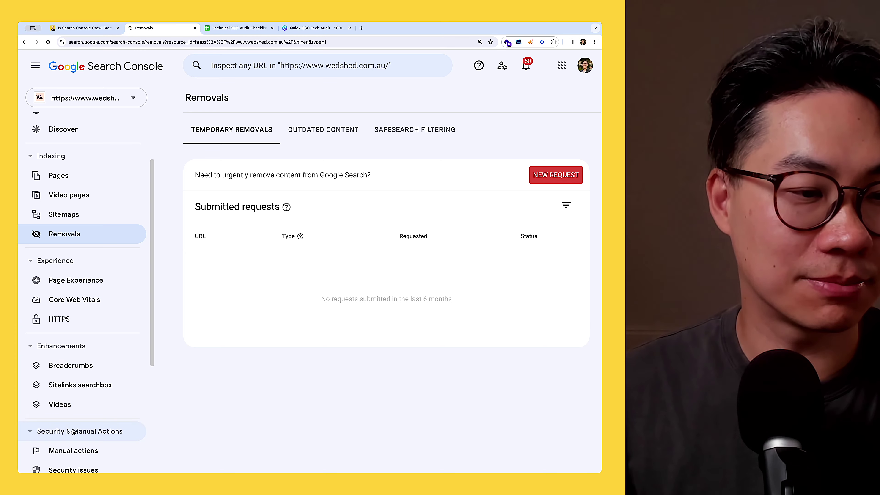
{"action": "scroll", "coordinate": [91, 371], "scroll_direction": "down", "scroll_amount": 3}
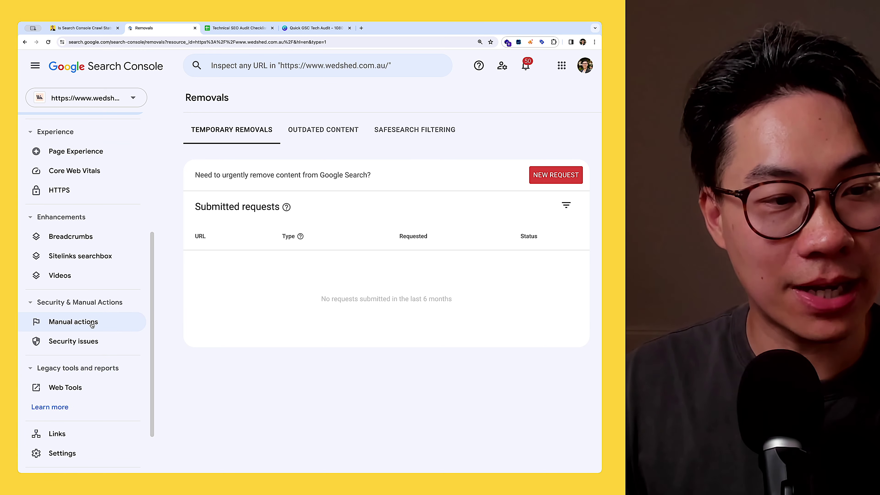
{"action": "left_click", "coordinate": [91, 323]}
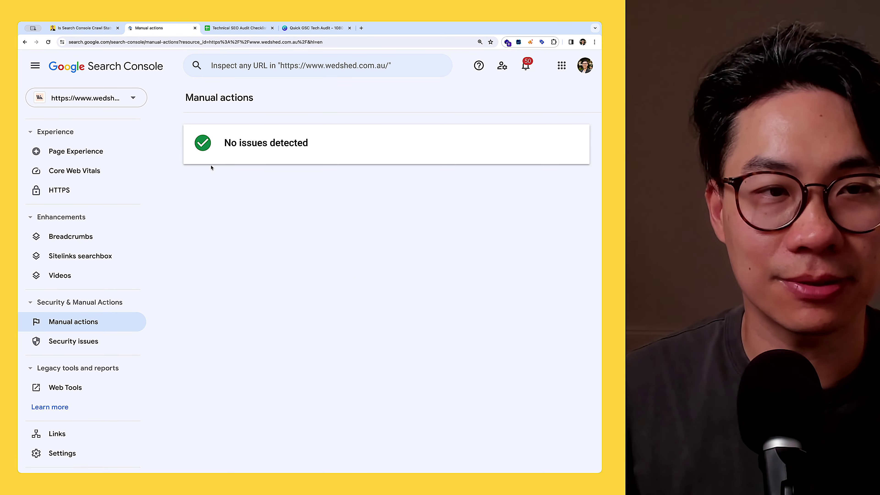
{"action": "left_click", "coordinate": [297, 30]}
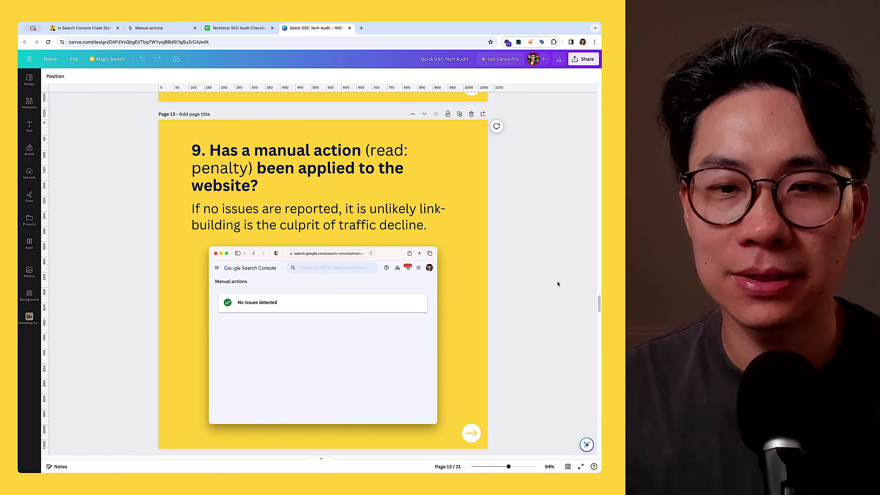
Scroll the deck to slide 14, asking whether indexed pages dropped significantly (112K indexed screenshot)
{"action": "scroll", "coordinate": [558, 284], "scroll_direction": "down", "scroll_amount": 2}
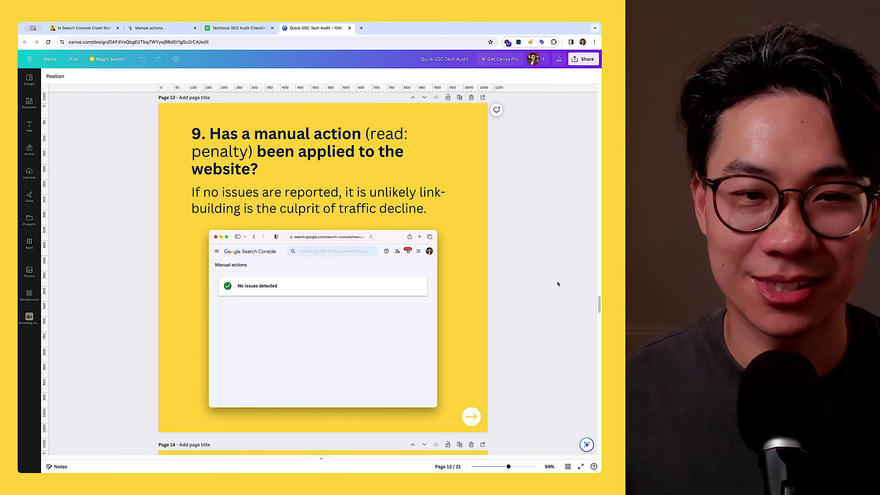
{"action": "scroll", "coordinate": [554, 282], "scroll_direction": "down", "scroll_amount": 10}
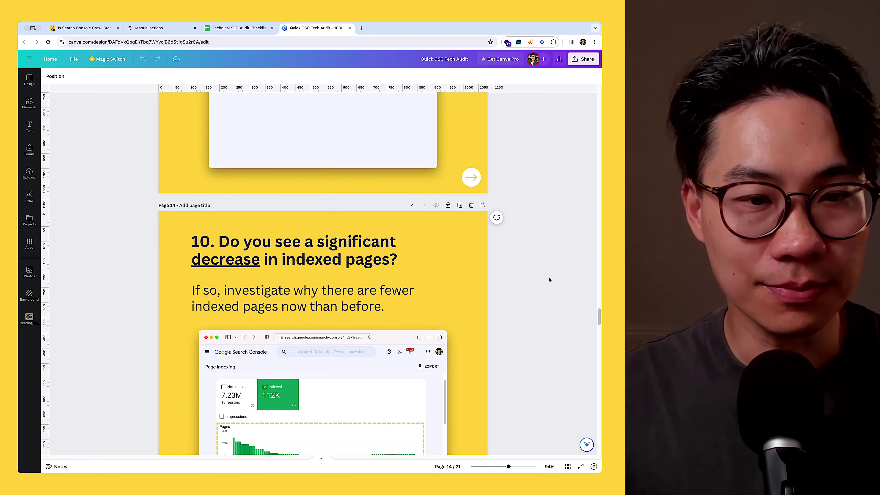
{"action": "scroll", "coordinate": [543, 281], "scroll_direction": "down", "scroll_amount": 2}
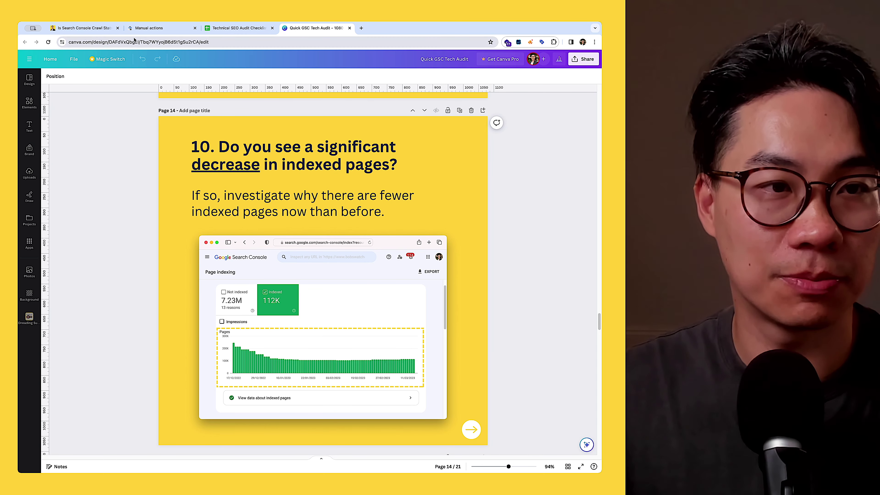
Open the Page indexing report and limit the chart to /sitemap_index.xml pages
{"action": "left_click", "coordinate": [145, 28]}
{"action": "scroll", "coordinate": [103, 321], "scroll_direction": "up", "scroll_amount": 3}
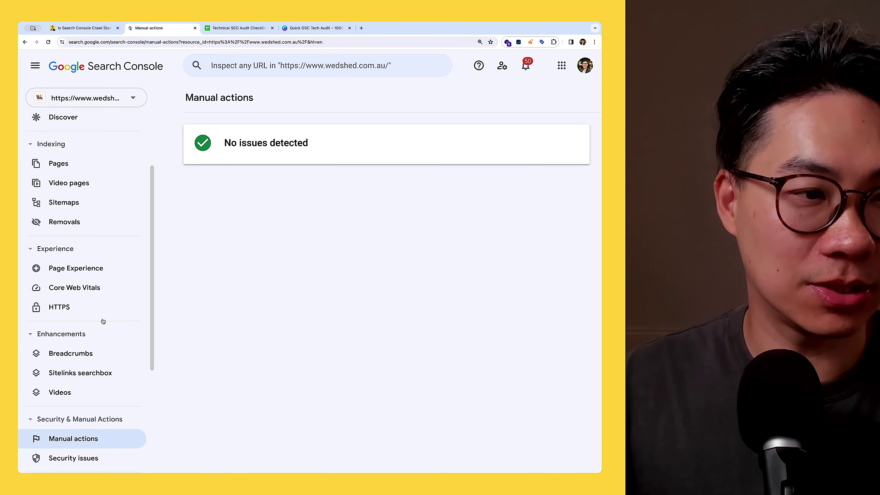
{"action": "scroll", "coordinate": [59, 200], "scroll_direction": "up", "scroll_amount": 1}
{"action": "left_click", "coordinate": [59, 182]}
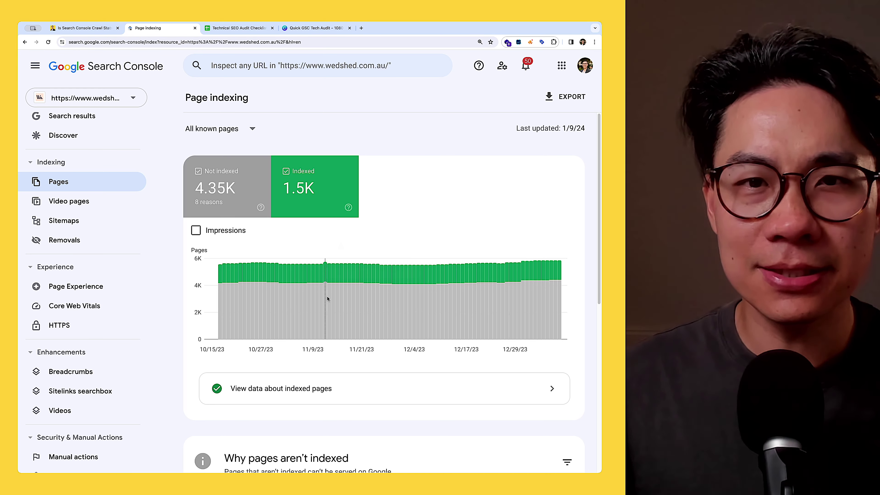
{"action": "mouse_move", "coordinate": [327, 299]}
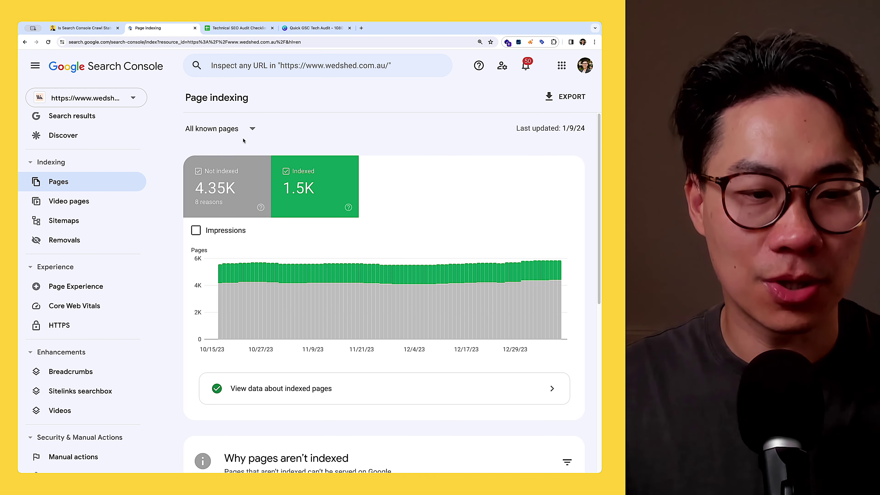
{"action": "scroll", "coordinate": [256, 132], "scroll_direction": "down", "scroll_amount": 1}
{"action": "left_click", "coordinate": [251, 125]}
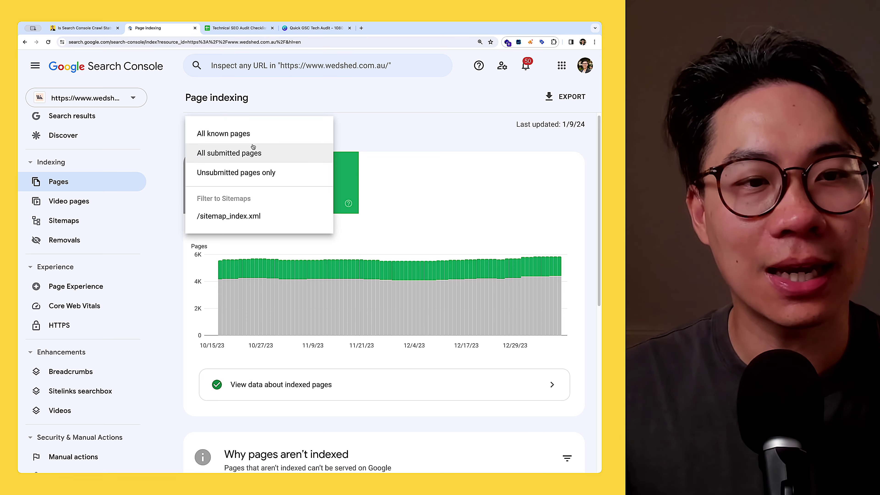
{"action": "left_click", "coordinate": [245, 217]}
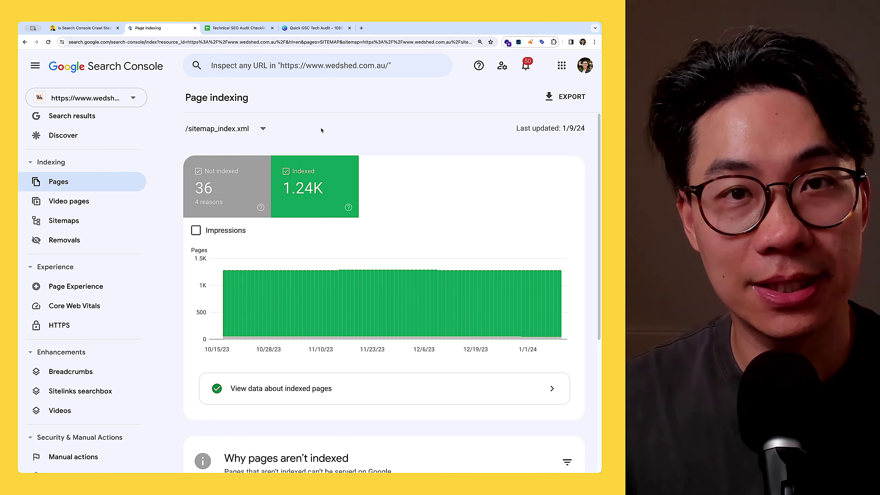
Try All known pages, then filter to All submitted pages: 36 not indexed, 1.24K indexed
{"action": "left_click", "coordinate": [298, 28]}
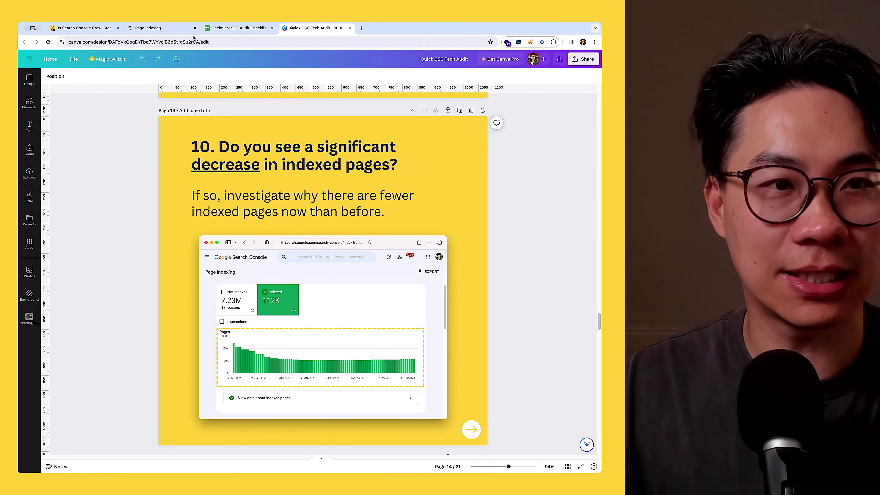
{"action": "left_click", "coordinate": [152, 28]}
{"action": "left_click", "coordinate": [222, 129]}
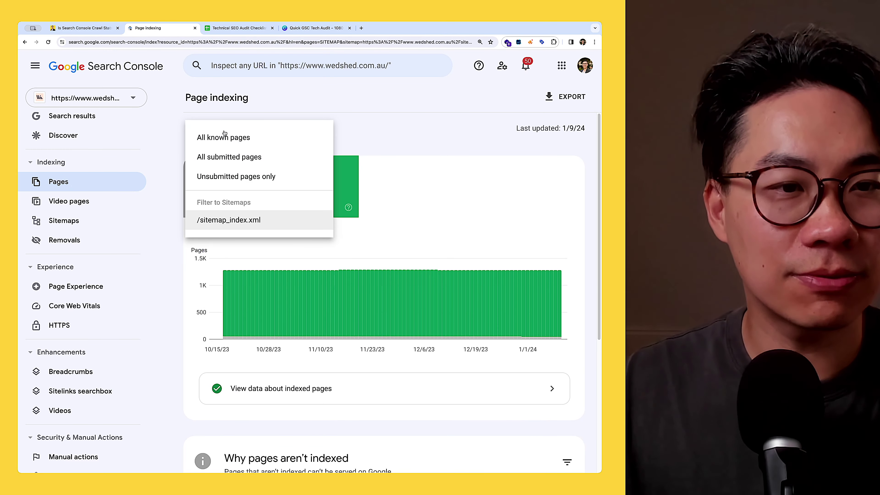
{"action": "left_click", "coordinate": [225, 134]}
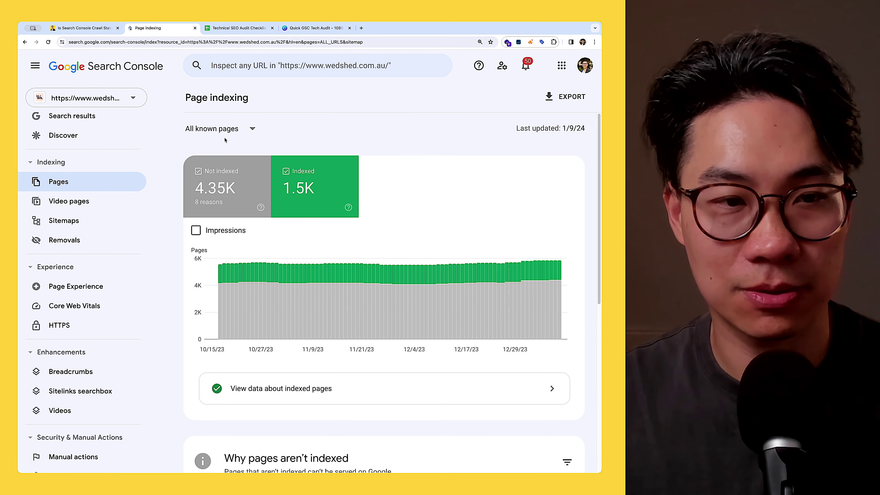
{"action": "left_click", "coordinate": [230, 173]}
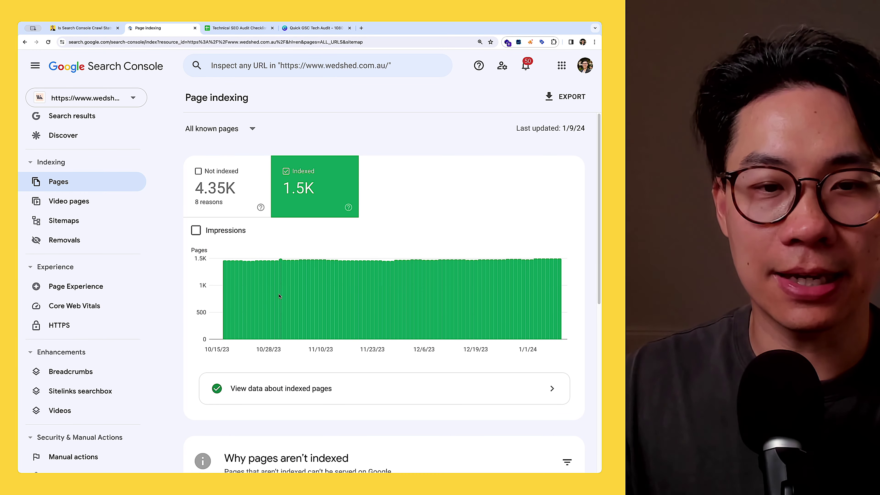
{"action": "mouse_move", "coordinate": [278, 295]}
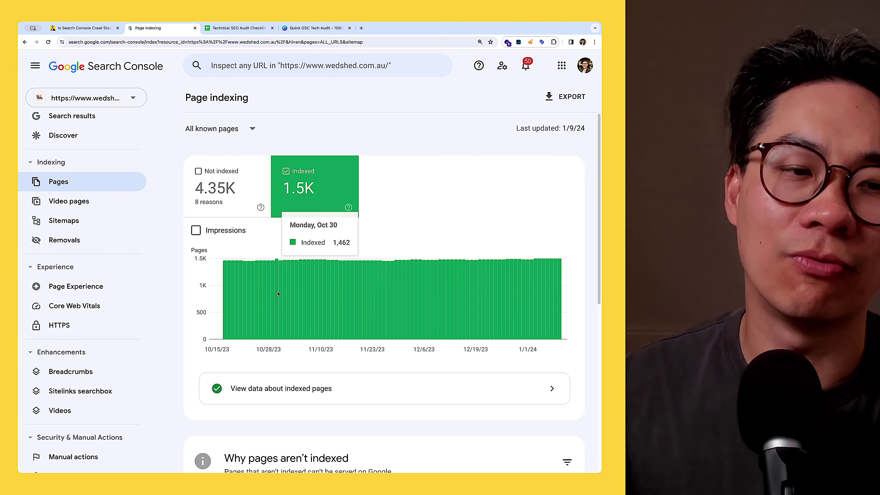
{"action": "mouse_move", "coordinate": [339, 309]}
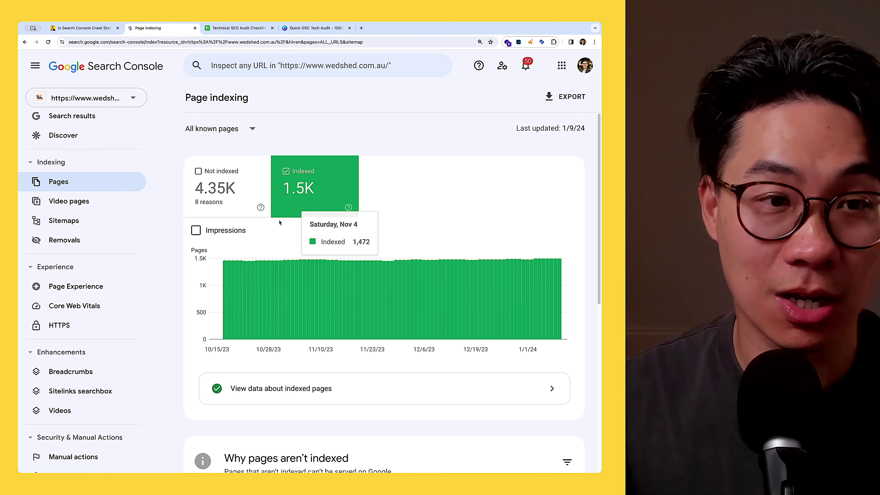
{"action": "left_click", "coordinate": [223, 132]}
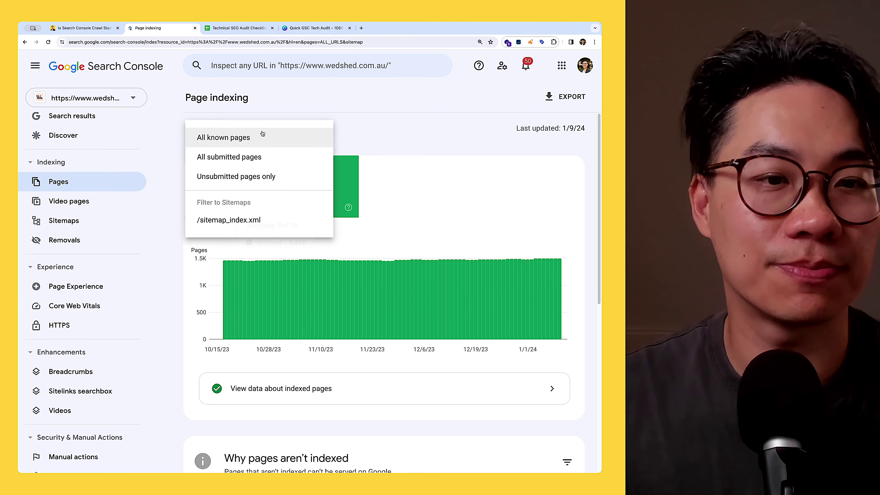
{"action": "left_click", "coordinate": [245, 157]}
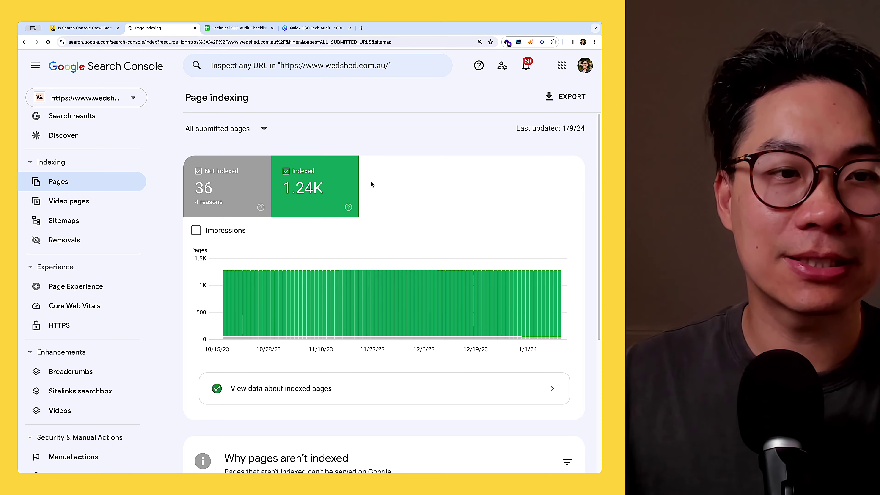
{"action": "mouse_move", "coordinate": [341, 267]}
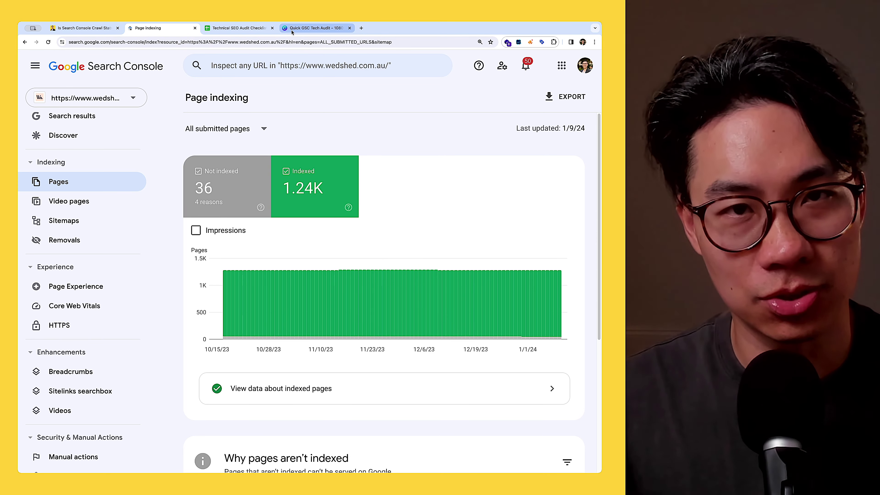
Return to the Quick GSC Tech Audit deck and scroll down through the slides
{"action": "left_click", "coordinate": [292, 29]}
{"action": "scroll", "coordinate": [388, 296], "scroll_direction": "down", "scroll_amount": 2}
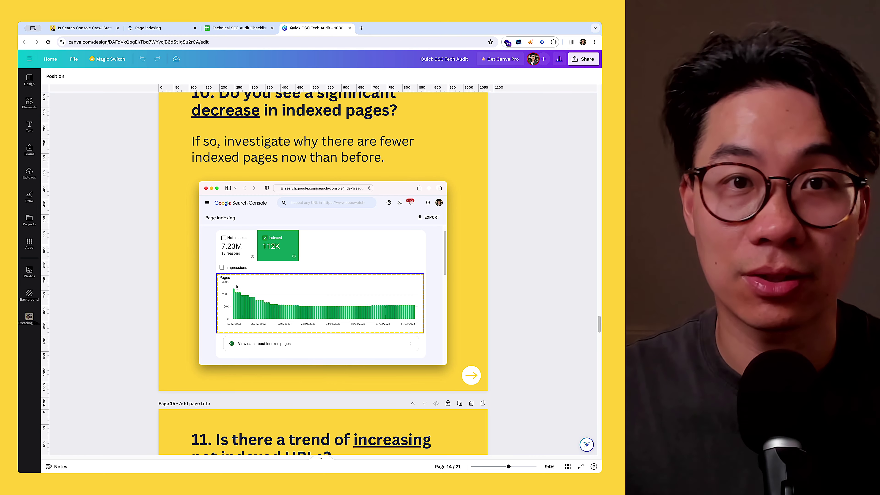
Scroll the deck to slide 15 on increasing not-indexed URLs, then return to Page indexing
{"action": "scroll", "coordinate": [237, 287], "scroll_direction": "down", "scroll_amount": 6}
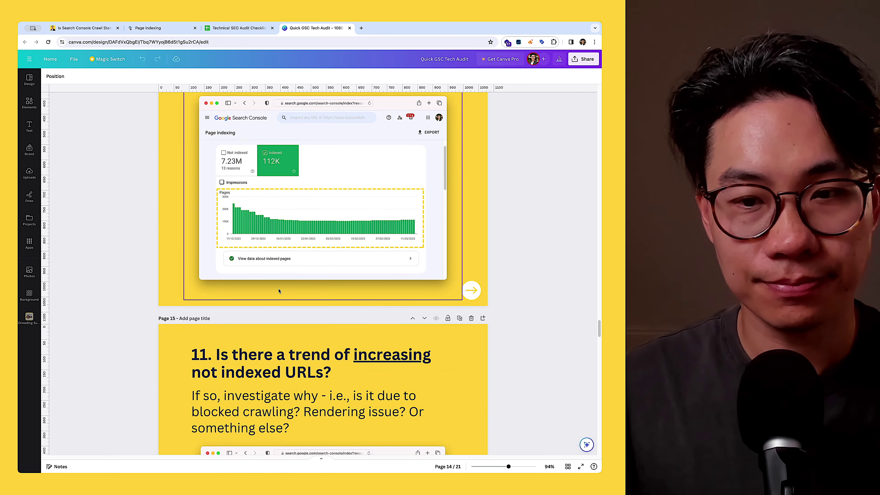
{"action": "scroll", "coordinate": [279, 290], "scroll_direction": "down", "scroll_amount": 3}
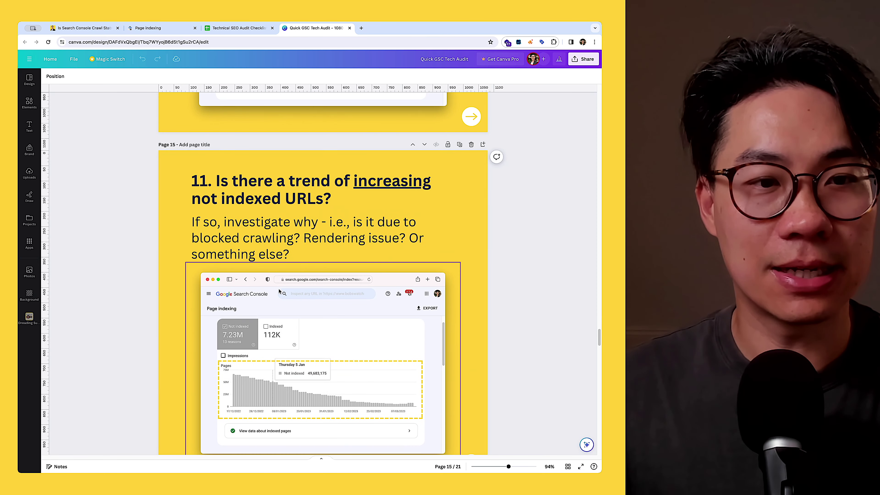
{"action": "scroll", "coordinate": [279, 290], "scroll_direction": "down", "scroll_amount": 1}
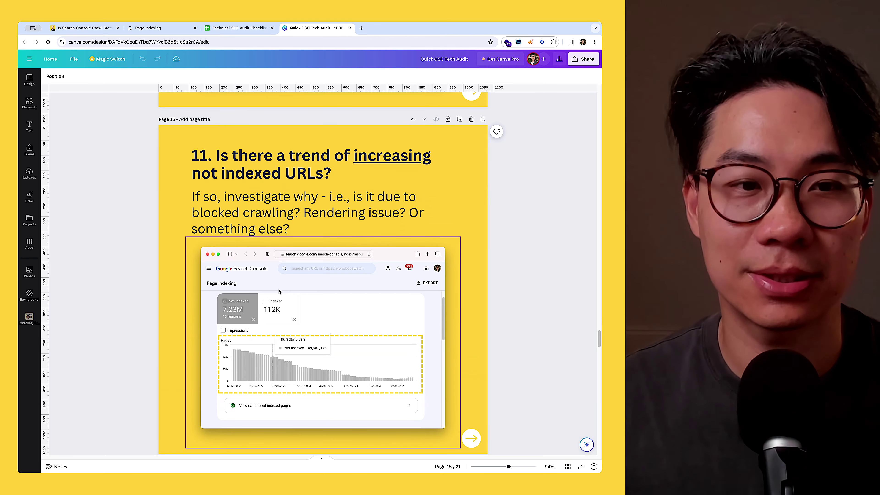
{"action": "left_click", "coordinate": [162, 28]}
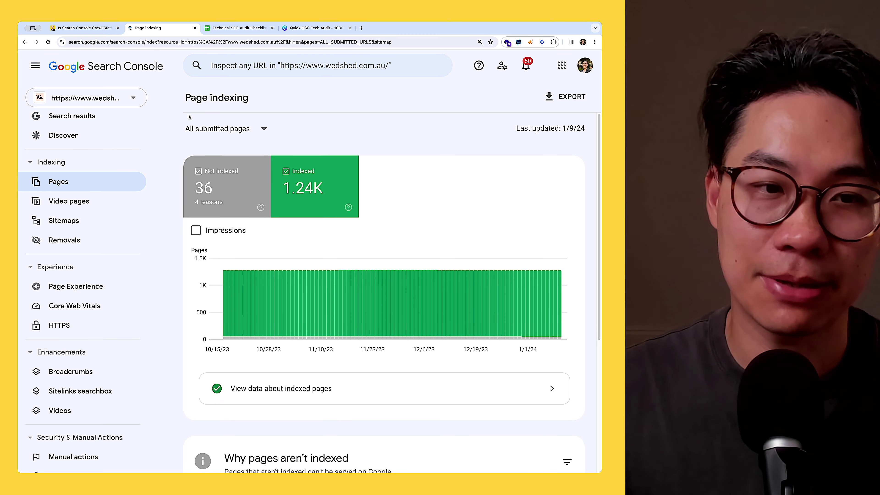
Chart only not-indexed pages across All known pages (4.35K) and scroll to the reasons table
{"action": "left_click", "coordinate": [223, 200]}
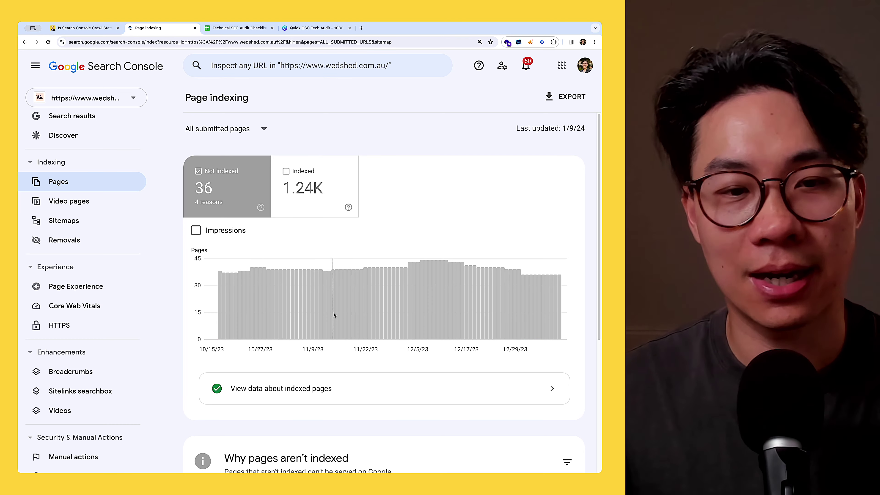
{"action": "left_click", "coordinate": [314, 27]}
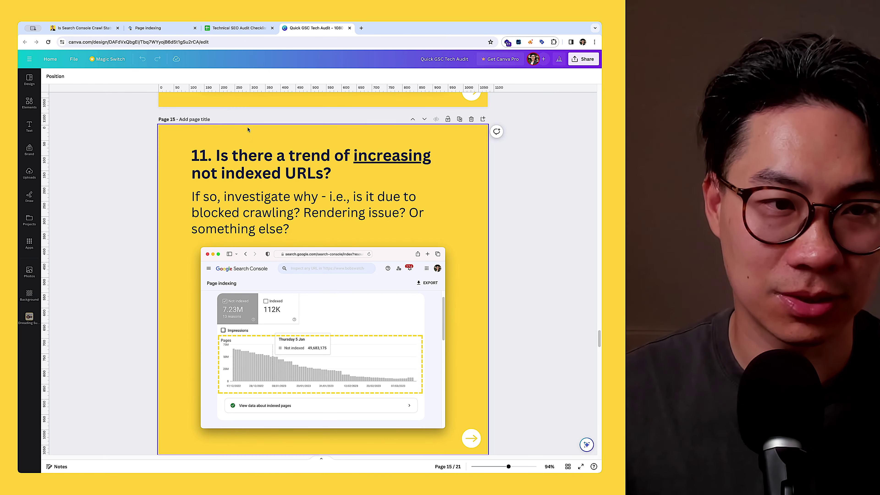
{"action": "left_click", "coordinate": [148, 28]}
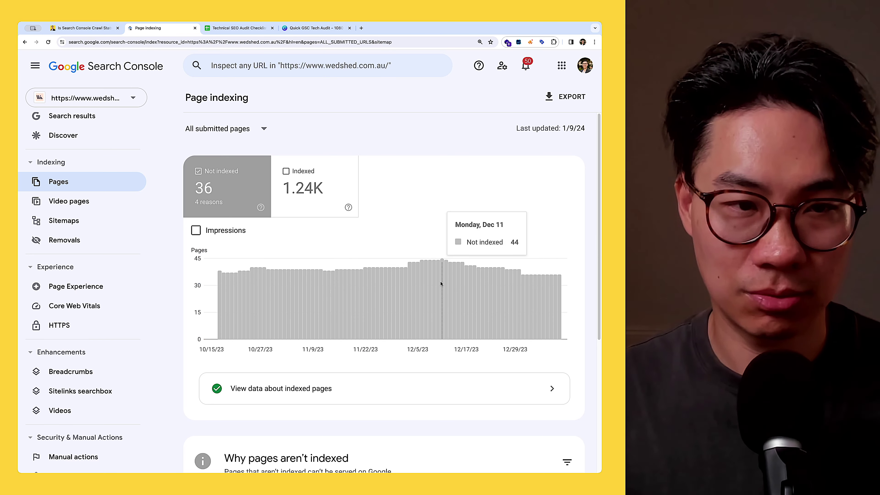
{"action": "left_click", "coordinate": [232, 127]}
{"action": "left_click", "coordinate": [225, 136]}
{"action": "left_click", "coordinate": [298, 188]}
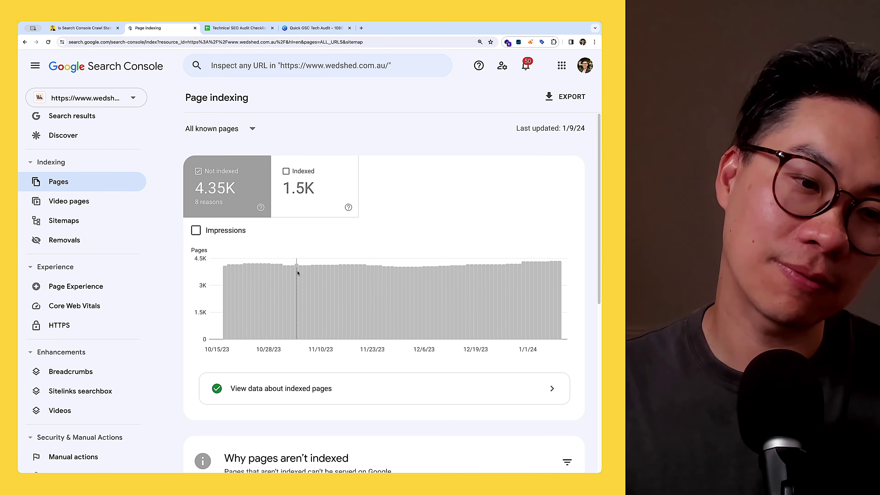
{"action": "mouse_move", "coordinate": [302, 277]}
{"action": "scroll", "coordinate": [302, 278], "scroll_direction": "down", "scroll_amount": 4}
{"action": "scroll", "coordinate": [302, 277], "scroll_direction": "down", "scroll_amount": 4}
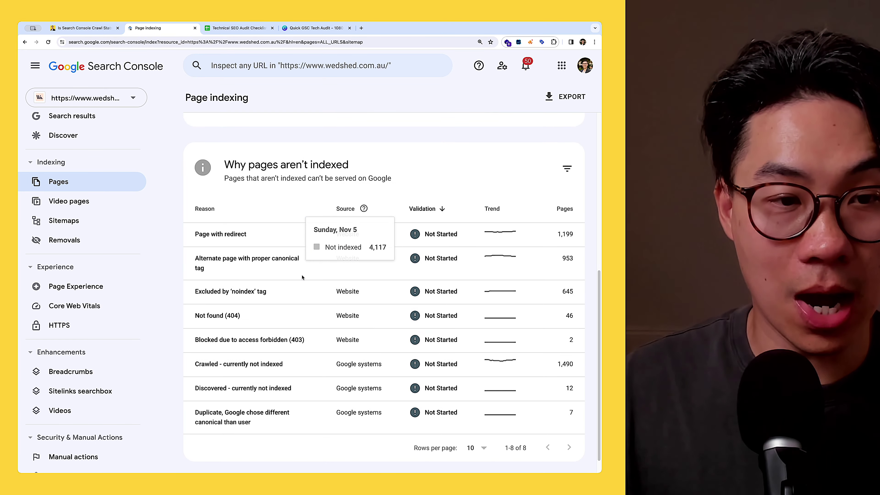
{"action": "left_click", "coordinate": [298, 28]}
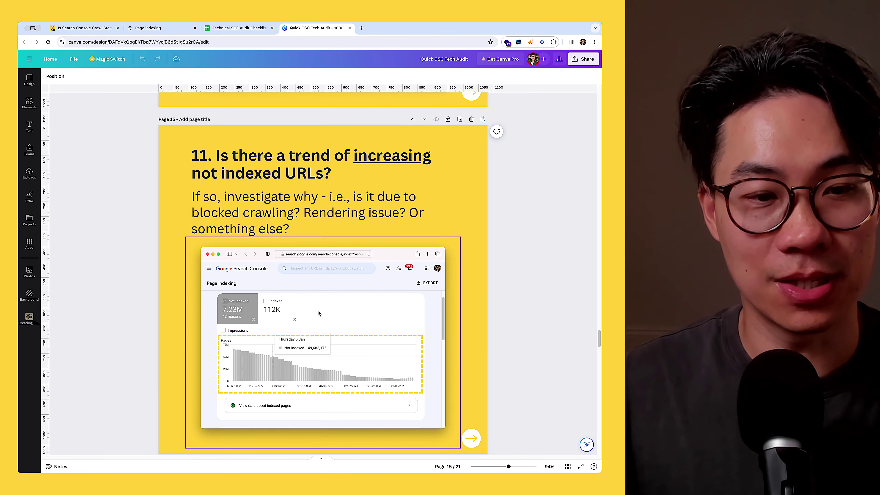
{"action": "scroll", "coordinate": [319, 313], "scroll_direction": "down", "scroll_amount": 2}
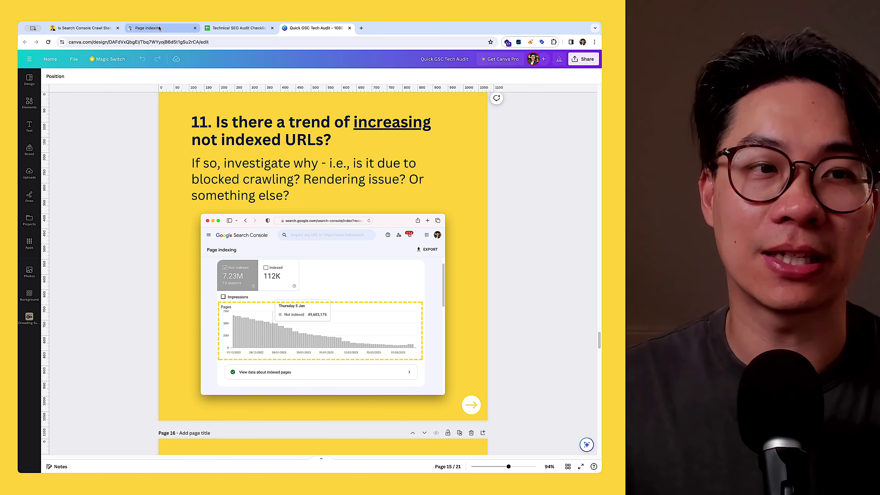
Review the not-indexed trend chart and the Why pages aren't indexed table, then go back to the deck
{"action": "left_click", "coordinate": [159, 28]}
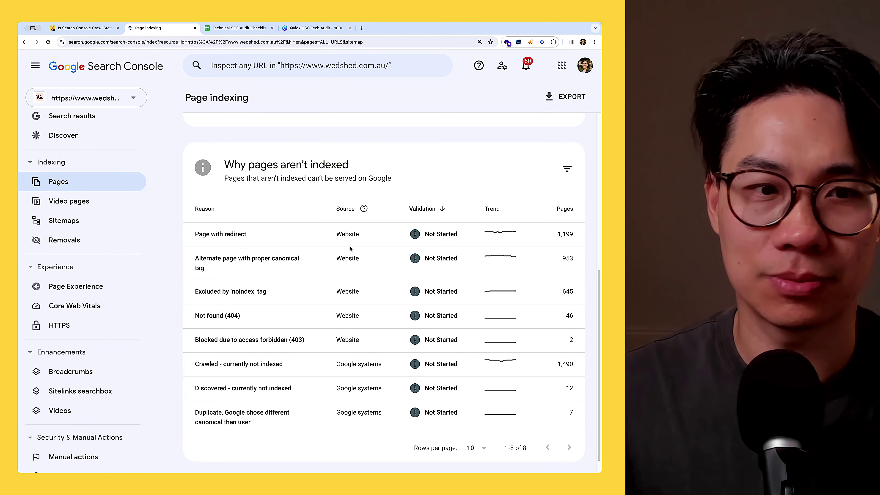
{"action": "scroll", "coordinate": [350, 248], "scroll_direction": "down", "scroll_amount": 1}
{"action": "scroll", "coordinate": [346, 222], "scroll_direction": "up", "scroll_amount": 5}
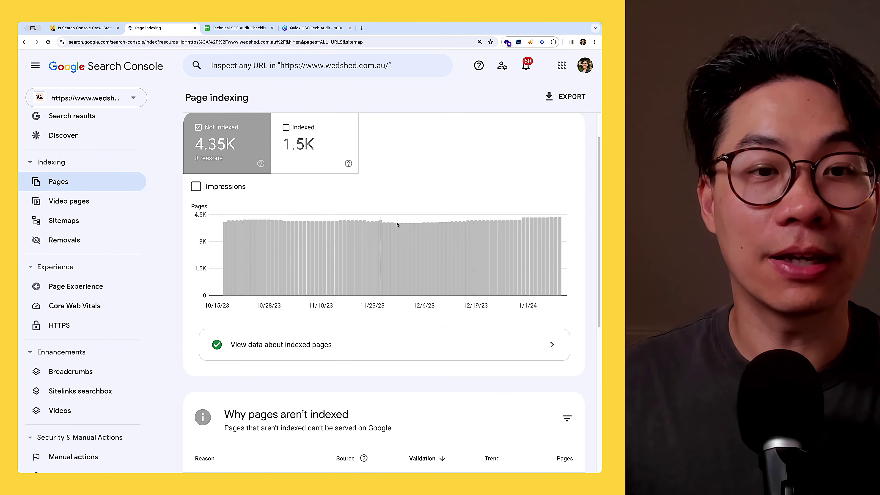
{"action": "mouse_move", "coordinate": [344, 229]}
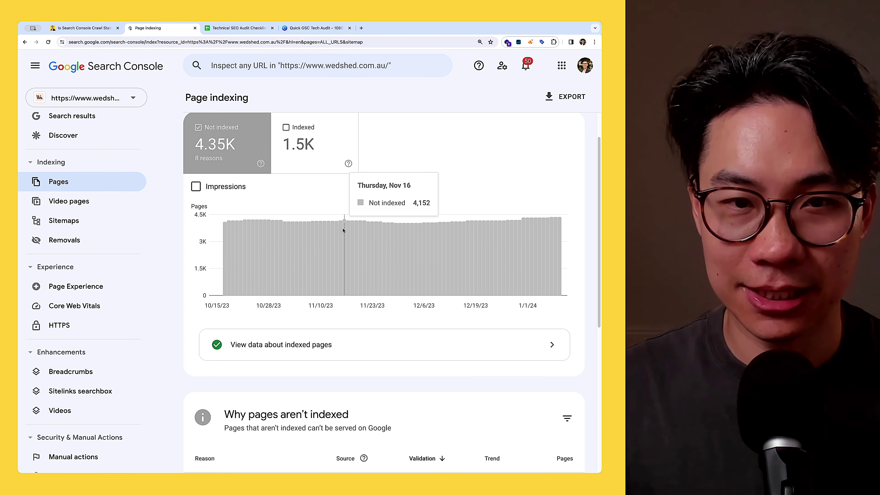
{"action": "scroll", "coordinate": [343, 231], "scroll_direction": "down", "scroll_amount": 5}
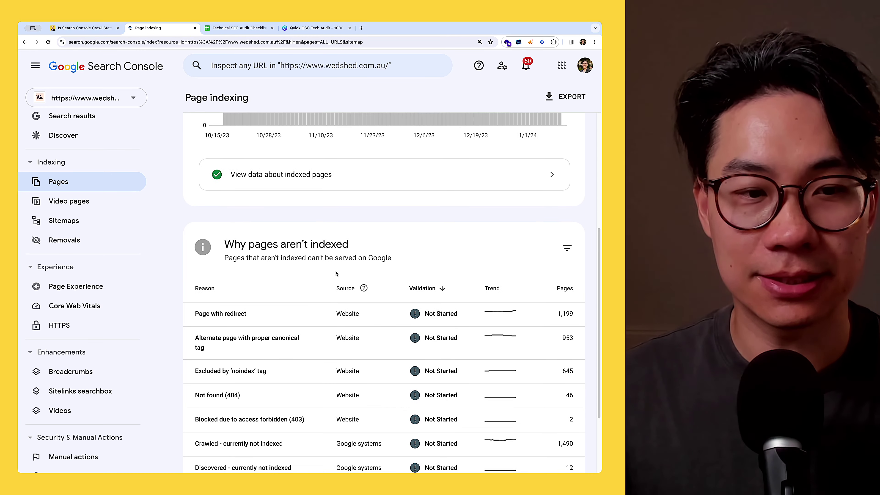
{"action": "scroll", "coordinate": [336, 274], "scroll_direction": "down", "scroll_amount": 3}
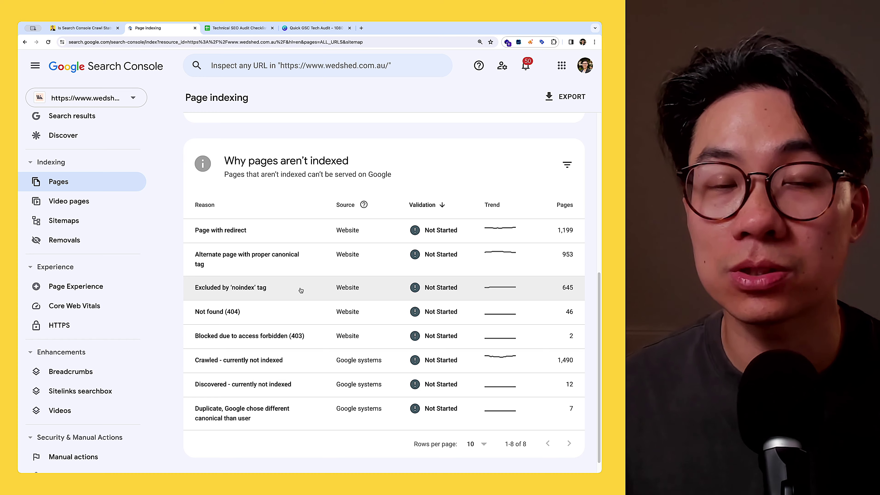
{"action": "key", "text": "ctrl+Tab"}
{"action": "key", "text": "ctrl+Tab"}
Scroll the deck through slide 16 on whether 'Crawled - currently not indexed' URLs are rising
{"action": "scroll", "coordinate": [402, 192], "scroll_direction": "down", "scroll_amount": 10}
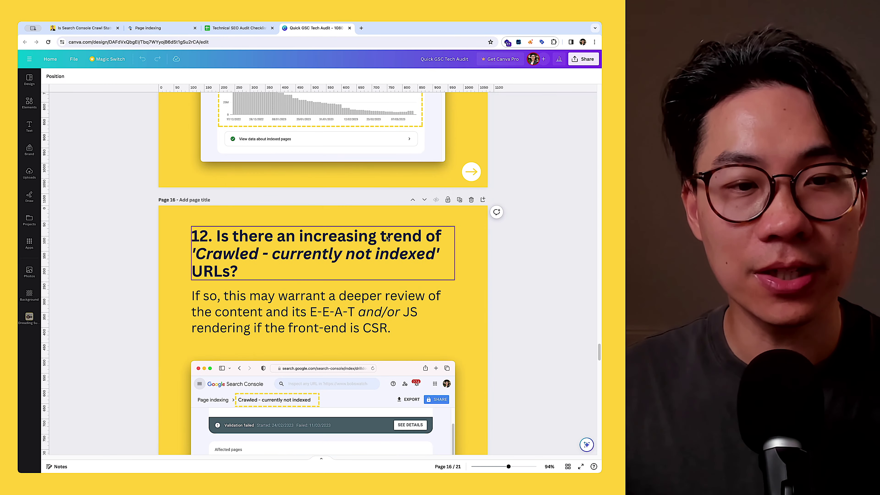
{"action": "scroll", "coordinate": [388, 238], "scroll_direction": "down", "scroll_amount": 2}
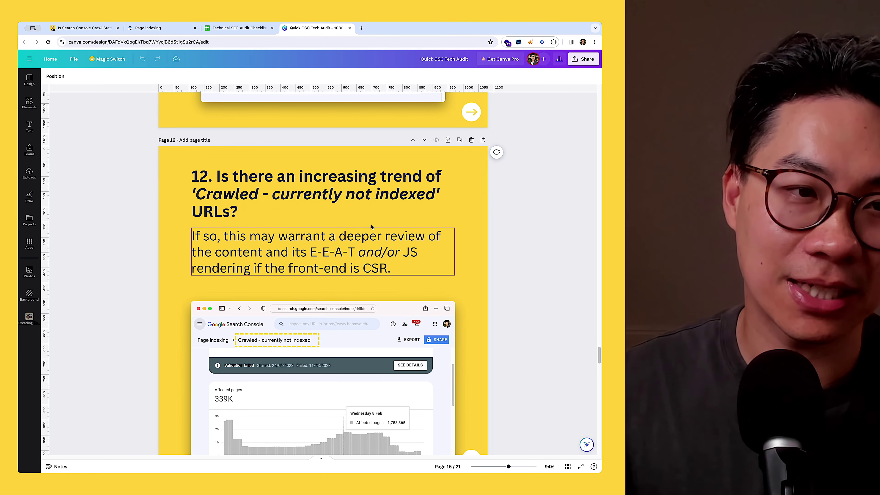
{"action": "scroll", "coordinate": [322, 194], "scroll_direction": "down", "scroll_amount": 1}
Open the 'Crawled - currently not indexed' drilldown (1.49K pages) and review its trend and example URLs
{"action": "left_click", "coordinate": [167, 27]}
{"action": "scroll", "coordinate": [263, 235], "scroll_direction": "down", "scroll_amount": 1}
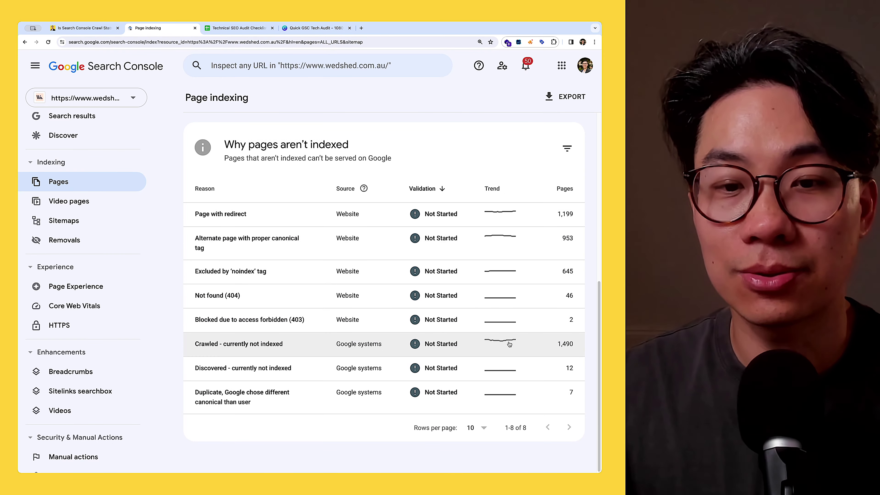
{"action": "left_click", "coordinate": [315, 349]}
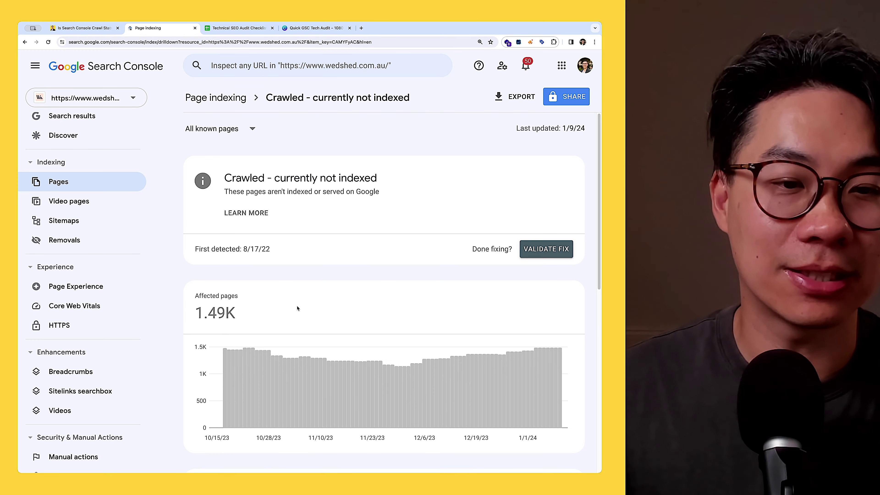
{"action": "scroll", "coordinate": [294, 310], "scroll_direction": "down", "scroll_amount": 3}
{"action": "mouse_move", "coordinate": [263, 274]}
{"action": "mouse_move", "coordinate": [431, 286]}
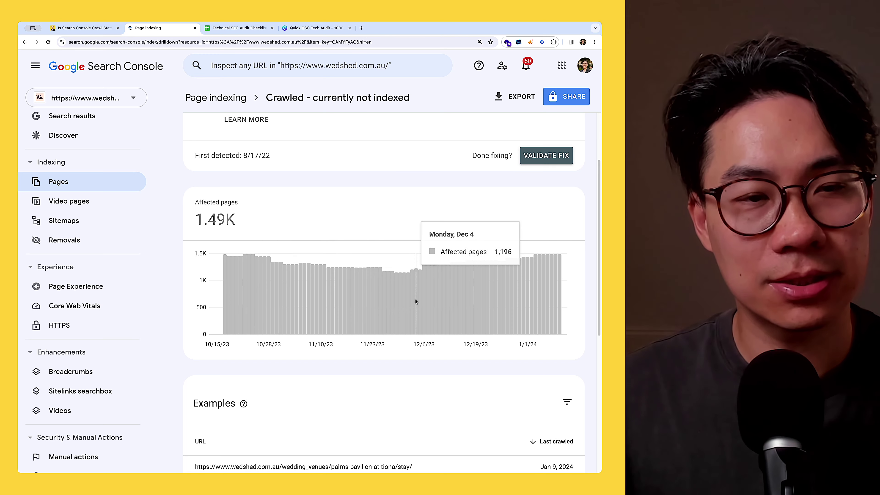
{"action": "scroll", "coordinate": [415, 300], "scroll_direction": "up", "scroll_amount": 1}
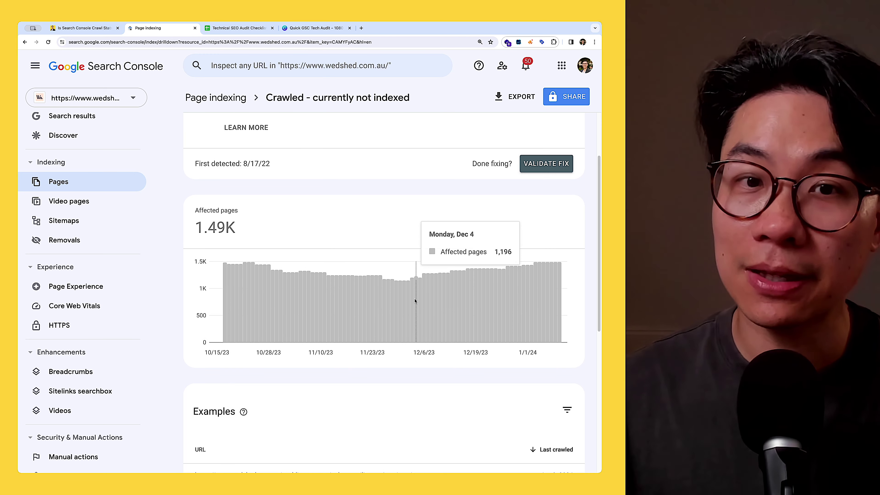
{"action": "scroll", "coordinate": [415, 304], "scroll_direction": "up", "scroll_amount": 2}
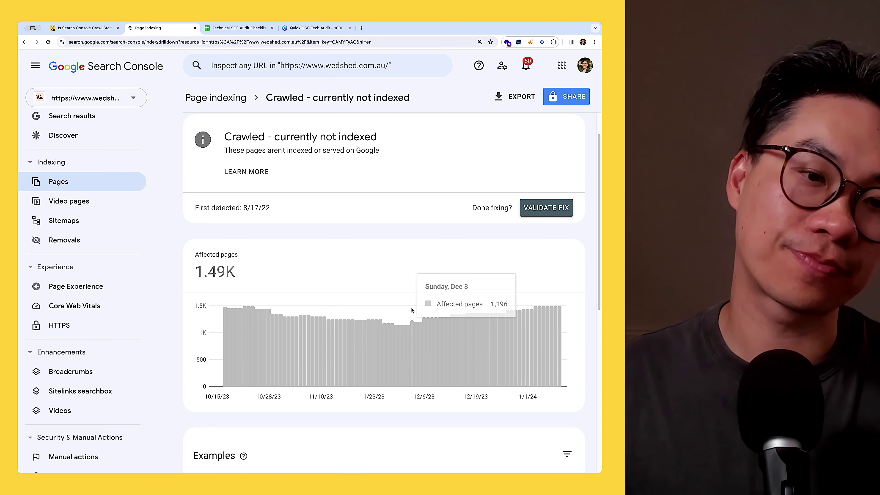
{"action": "scroll", "coordinate": [412, 307], "scroll_direction": "down", "scroll_amount": 3}
{"action": "scroll", "coordinate": [411, 310], "scroll_direction": "down", "scroll_amount": 1}
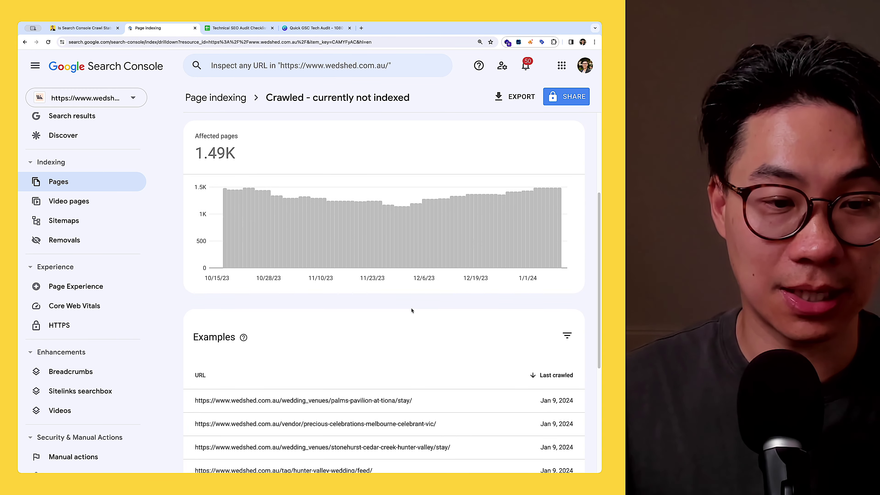
{"action": "scroll", "coordinate": [413, 304], "scroll_direction": "up", "scroll_amount": 1}
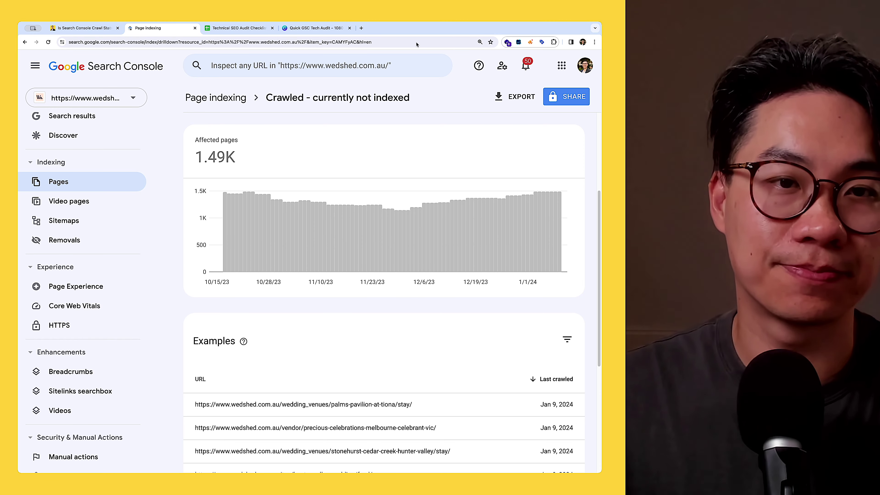
Bring the audit deck to slide 17, point 13 on rising 'Blocked by robots.txt' URLs
{"action": "left_click", "coordinate": [316, 28]}
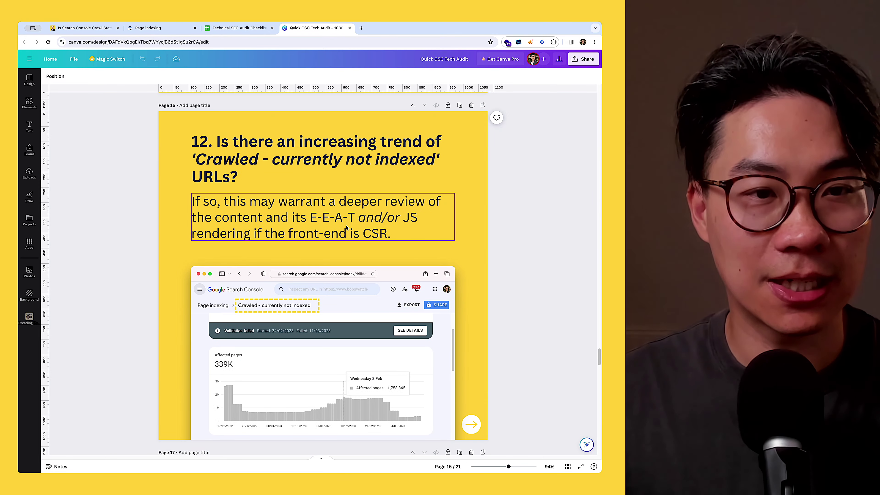
{"action": "scroll", "coordinate": [347, 227], "scroll_direction": "down", "scroll_amount": 10}
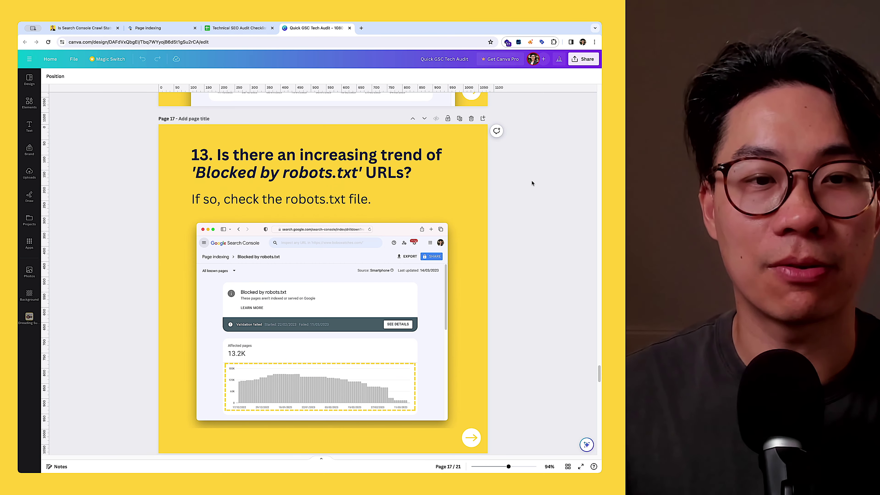
{"action": "scroll", "coordinate": [533, 183], "scroll_direction": "down", "scroll_amount": 1}
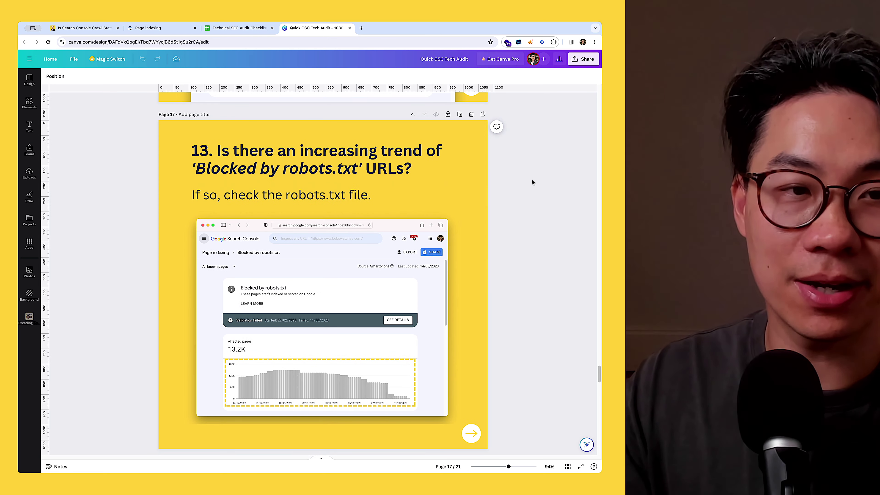
Return to the Search Console Page indexing overview and hide Indexed pages from the chart
{"action": "left_click", "coordinate": [152, 28]}
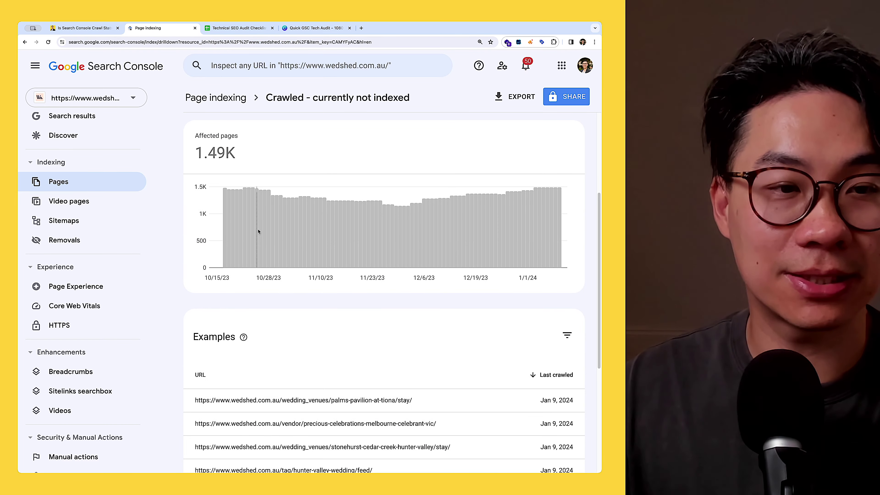
{"action": "left_click", "coordinate": [234, 98]}
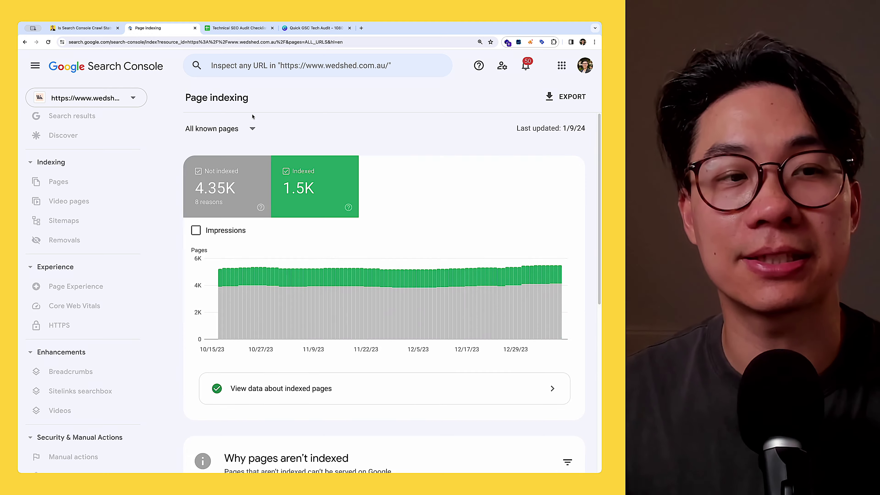
{"action": "scroll", "coordinate": [267, 238], "scroll_direction": "down", "scroll_amount": 3}
{"action": "scroll", "coordinate": [267, 238], "scroll_direction": "up", "scroll_amount": 3}
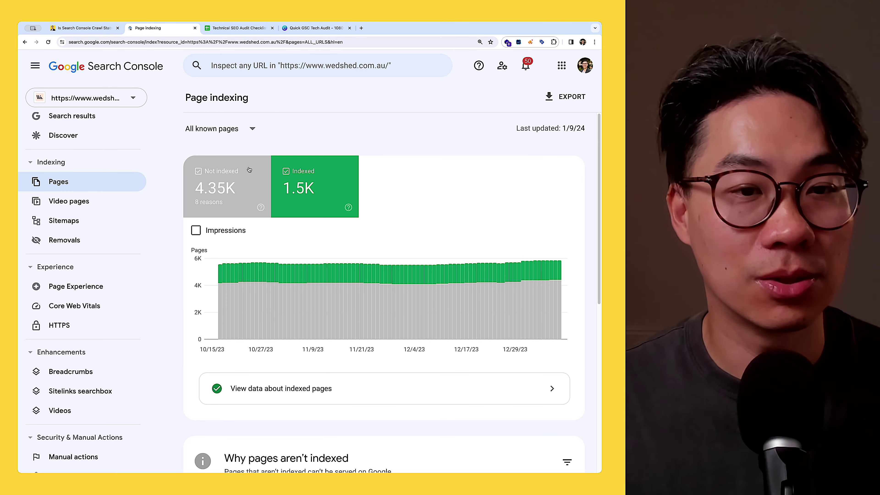
{"action": "left_click", "coordinate": [230, 203]}
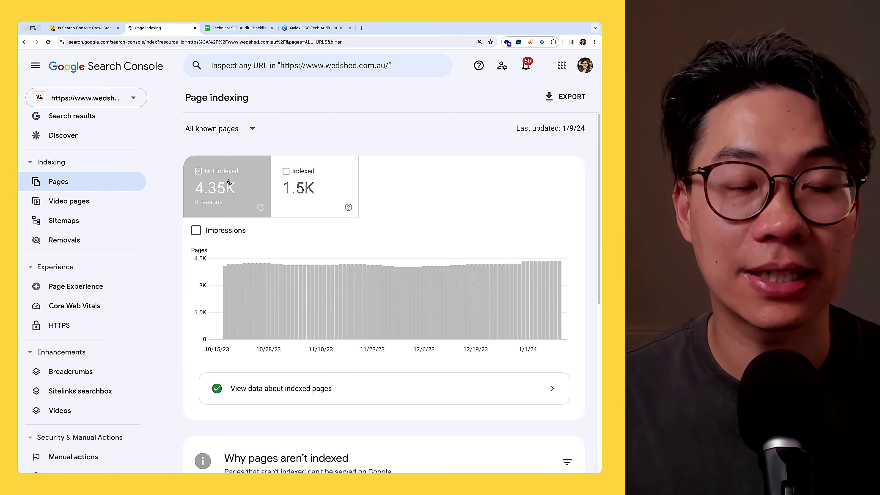
Limit the report to /sitemap_index.xml submitted pages and review their not-indexed reasons
{"action": "left_click", "coordinate": [237, 130]}
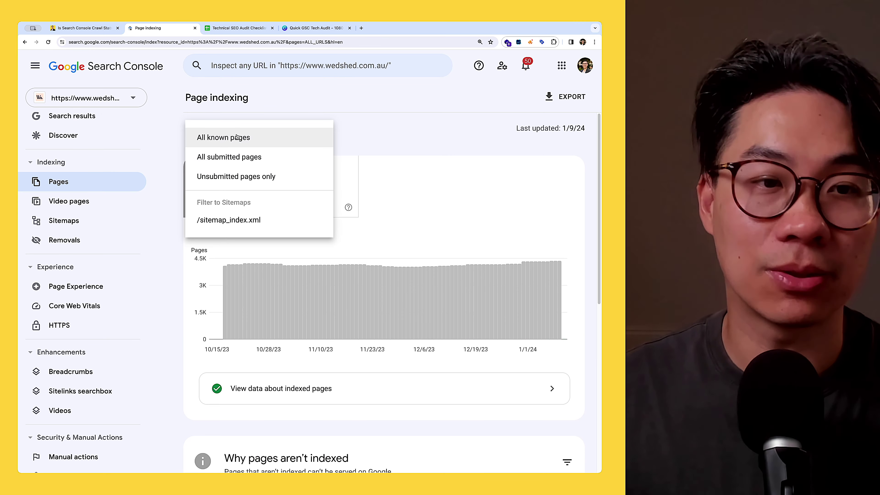
{"action": "left_click", "coordinate": [239, 157]}
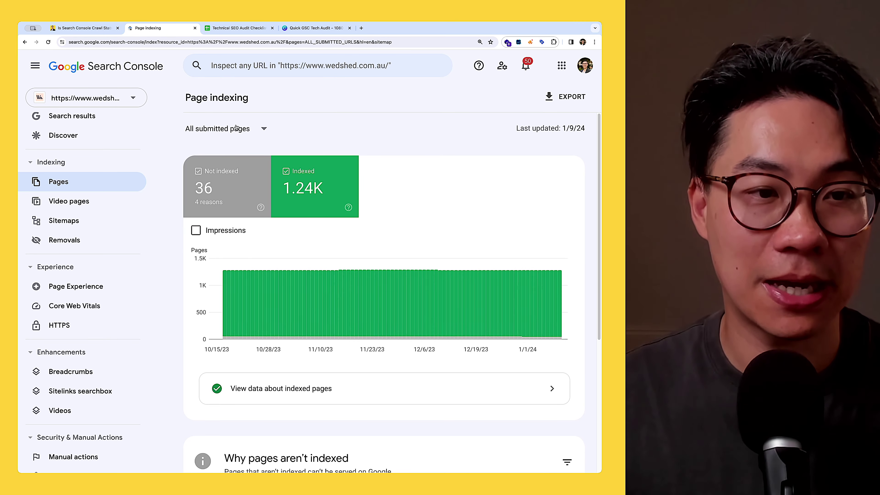
{"action": "left_click", "coordinate": [239, 129]}
{"action": "left_click", "coordinate": [225, 221]}
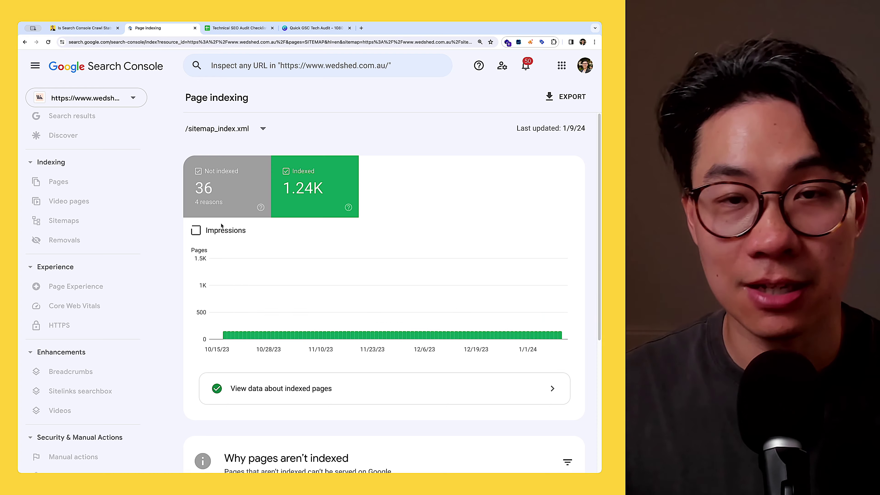
{"action": "scroll", "coordinate": [277, 243], "scroll_direction": "down", "scroll_amount": 5}
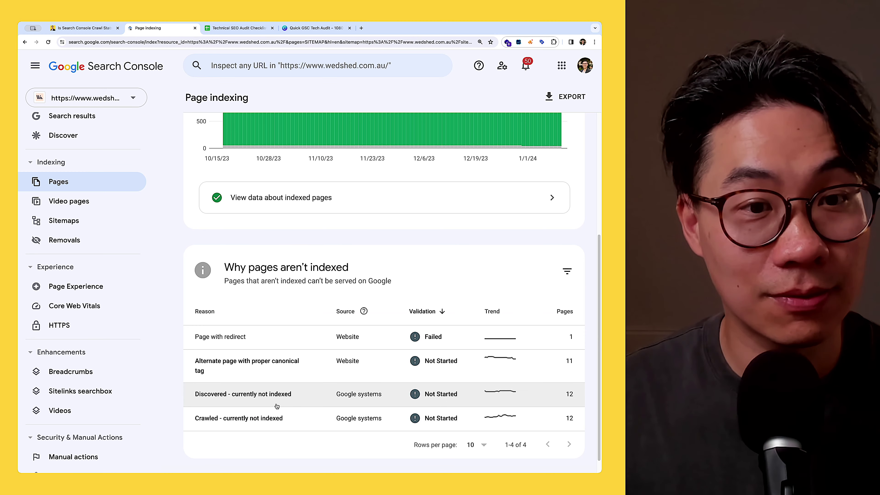
{"action": "scroll", "coordinate": [276, 405], "scroll_direction": "up", "scroll_amount": 5}
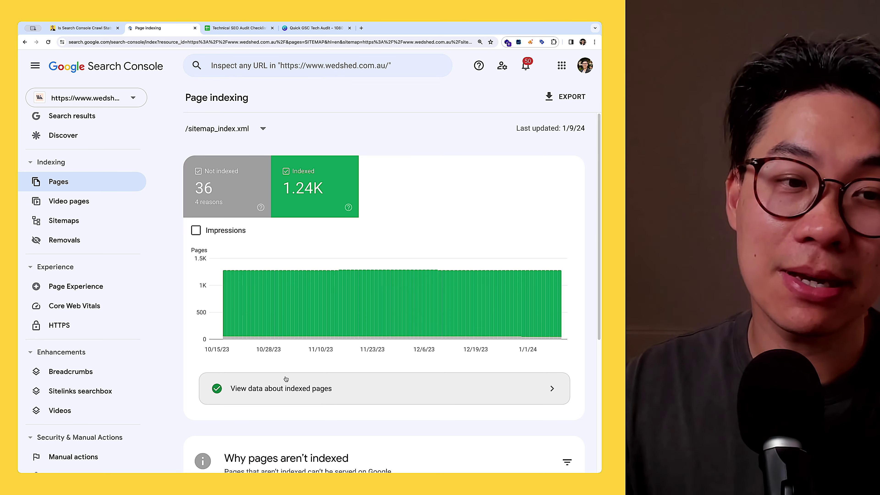
{"action": "scroll", "coordinate": [286, 379], "scroll_direction": "down", "scroll_amount": 5}
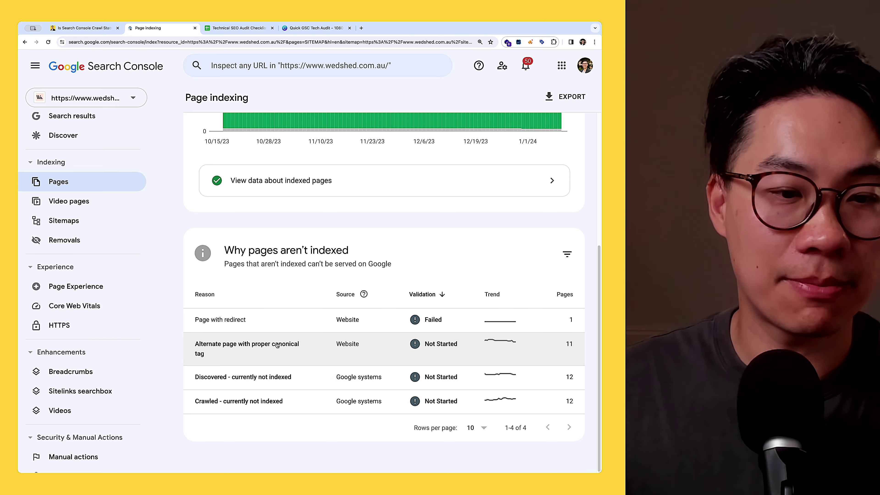
{"action": "scroll", "coordinate": [277, 345], "scroll_direction": "up", "scroll_amount": 6}
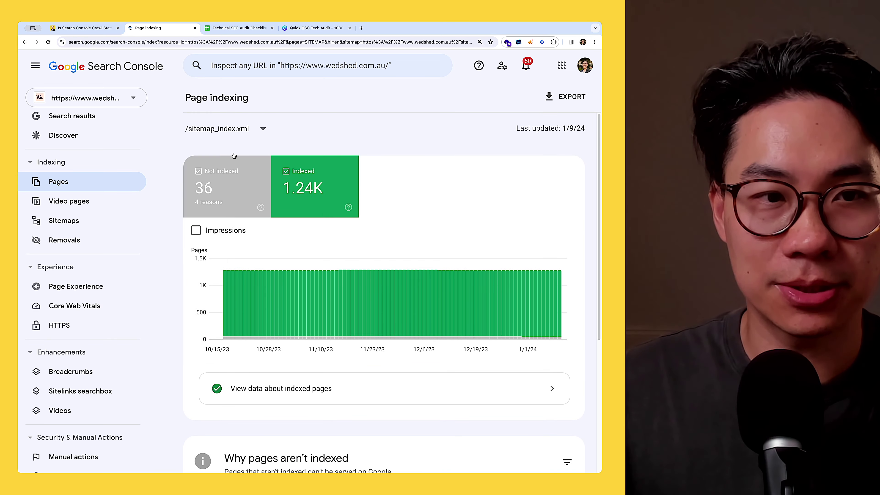
Switch the report back to All known pages and review its eight not-indexed reasons
{"action": "left_click", "coordinate": [234, 129]}
{"action": "left_click", "coordinate": [237, 137]}
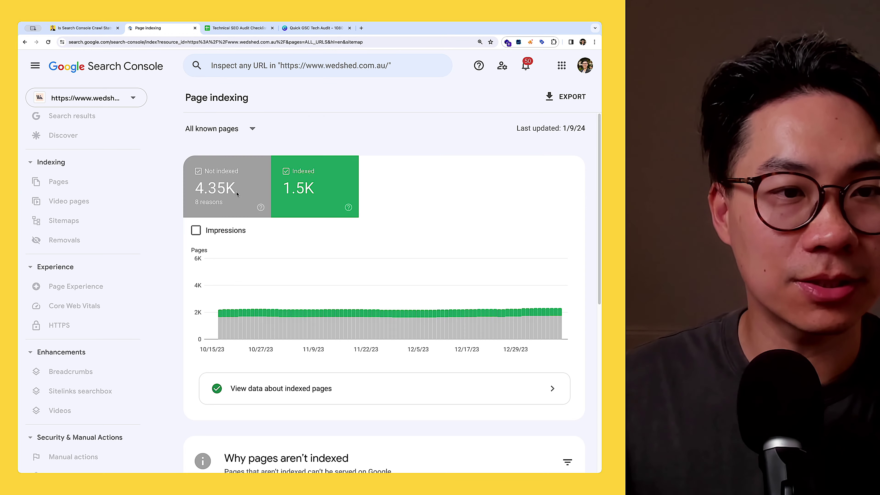
{"action": "scroll", "coordinate": [276, 357], "scroll_direction": "down", "scroll_amount": 8}
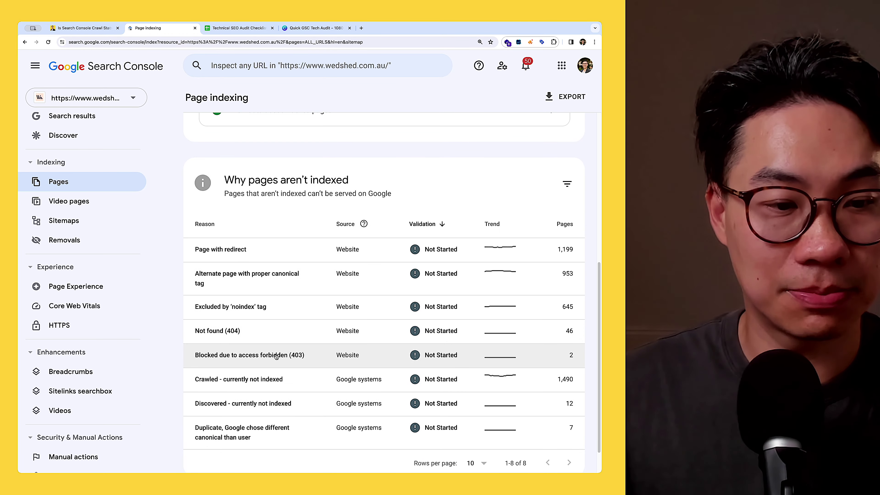
{"action": "scroll", "coordinate": [276, 357], "scroll_direction": "down", "scroll_amount": 1}
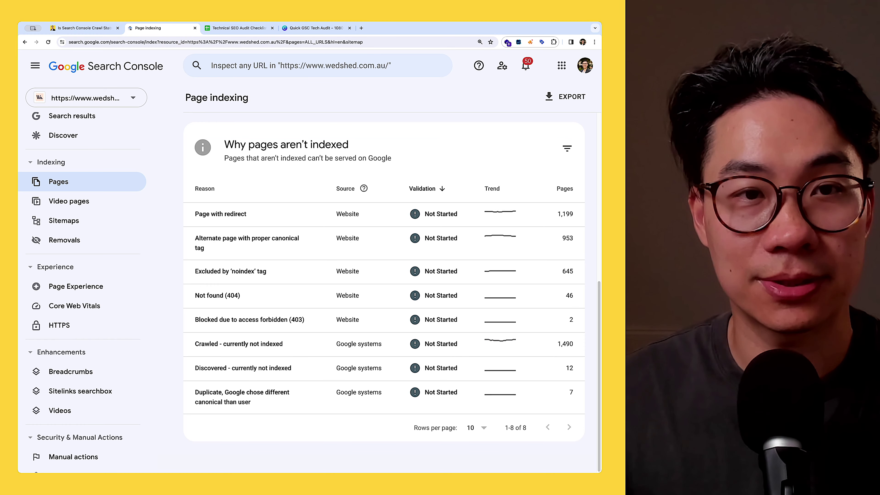
{"action": "key", "text": "super+4"}
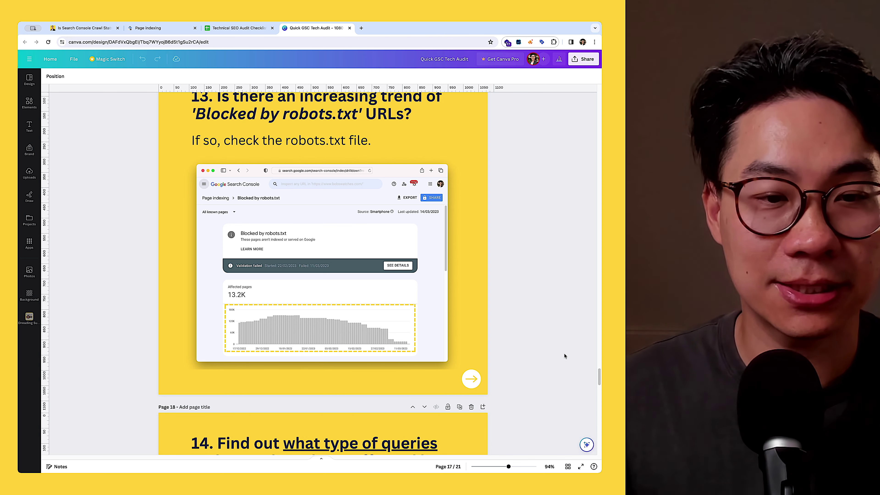
Scroll the deck to slide 18, point 14 on finding affected queries and pages
{"action": "scroll", "coordinate": [565, 356], "scroll_direction": "down", "scroll_amount": 5}
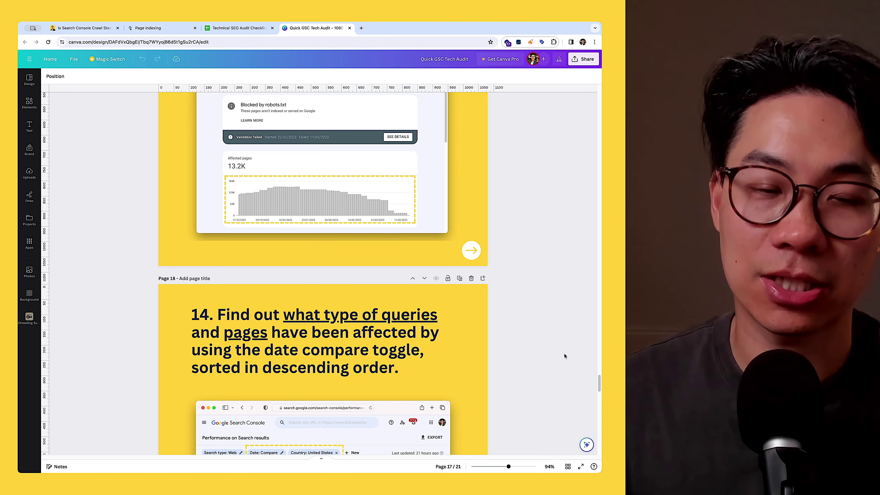
{"action": "scroll", "coordinate": [565, 354], "scroll_direction": "down", "scroll_amount": 3}
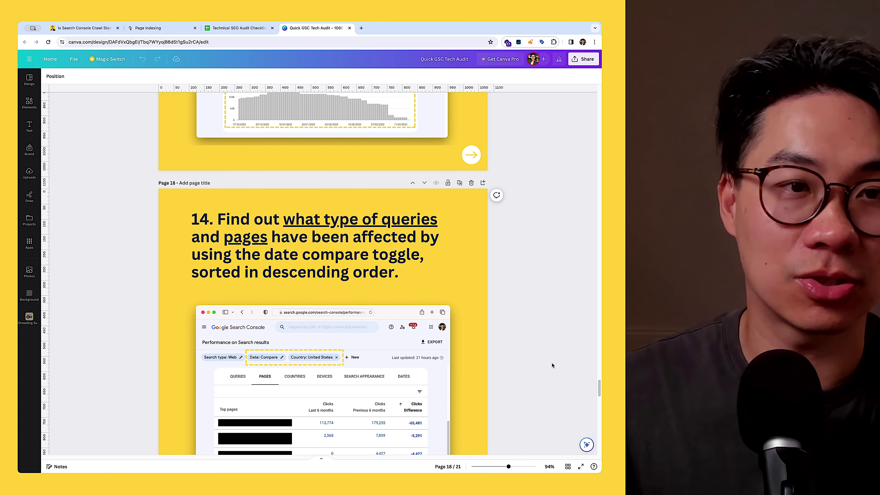
Show the Technical SEO Audit Checklist's Indexing-related checks in Google Sheets
{"action": "left_click", "coordinate": [263, 30]}
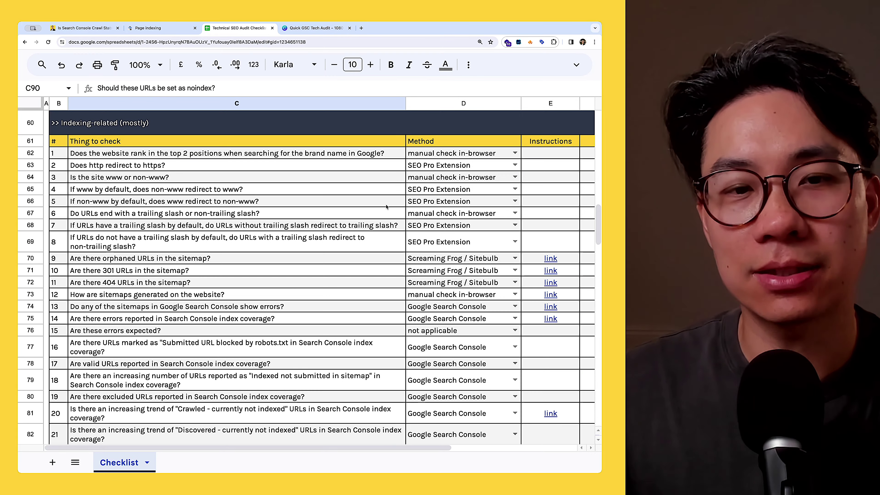
{"action": "scroll", "coordinate": [242, 224], "scroll_direction": "down", "scroll_amount": 3}
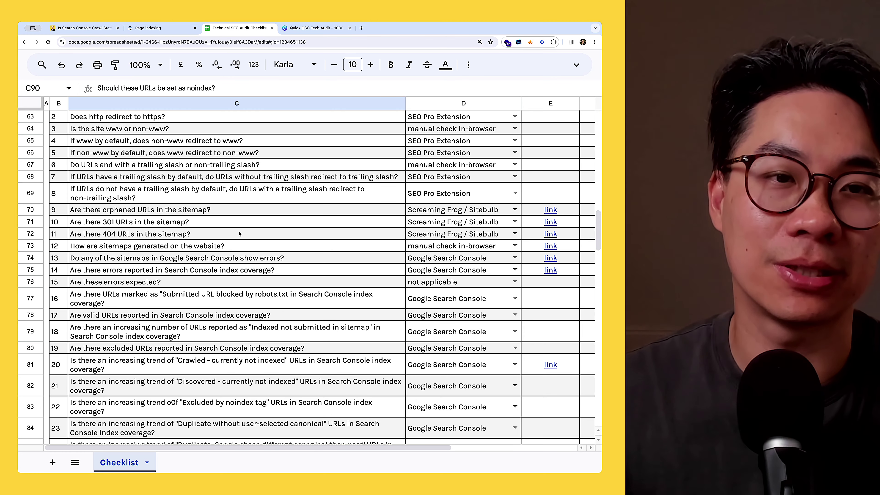
Return to the audit deck and scroll back to slide 13, point 9 on manual action penalties
{"action": "left_click", "coordinate": [315, 28]}
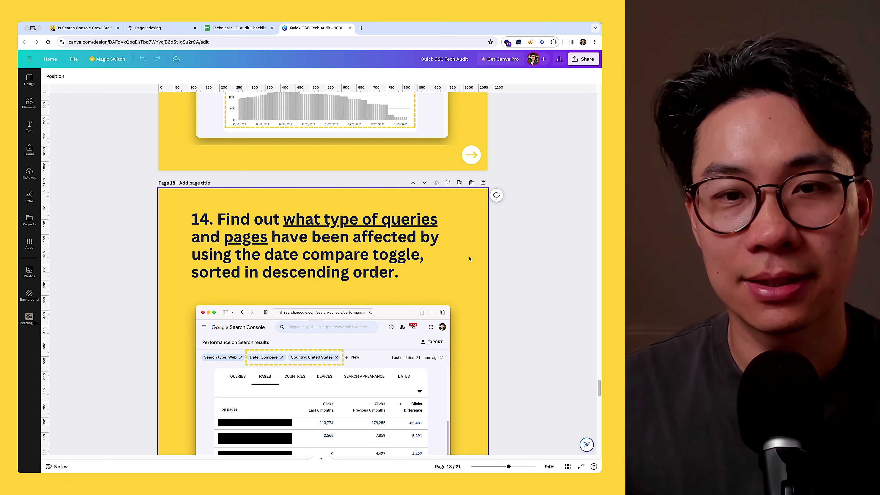
{"action": "scroll", "coordinate": [546, 284], "scroll_direction": "down", "scroll_amount": 3}
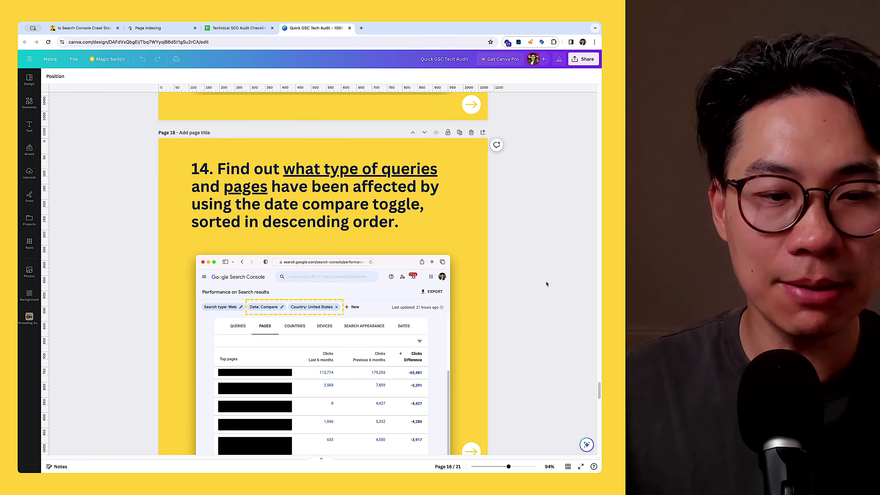
{"action": "scroll", "coordinate": [546, 284], "scroll_direction": "down", "scroll_amount": 1}
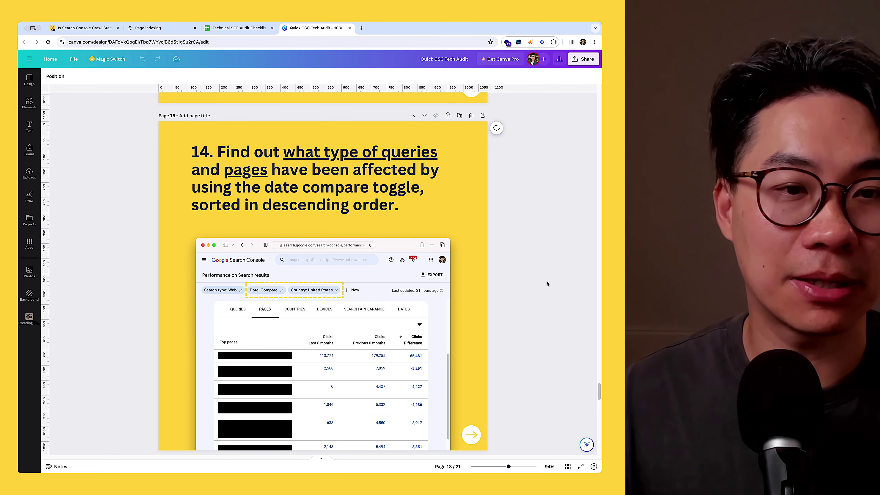
{"action": "scroll", "coordinate": [302, 234], "scroll_direction": "down", "scroll_amount": 2}
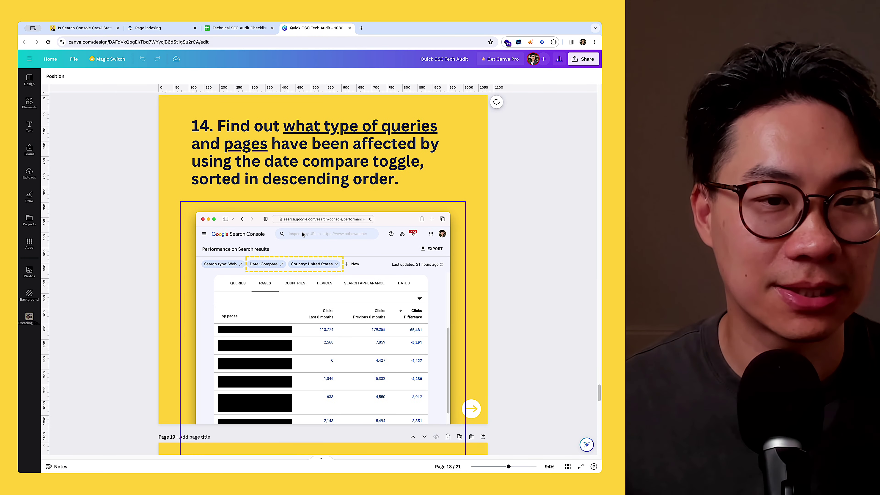
{"action": "scroll", "coordinate": [302, 234], "scroll_direction": "up", "scroll_amount": 1}
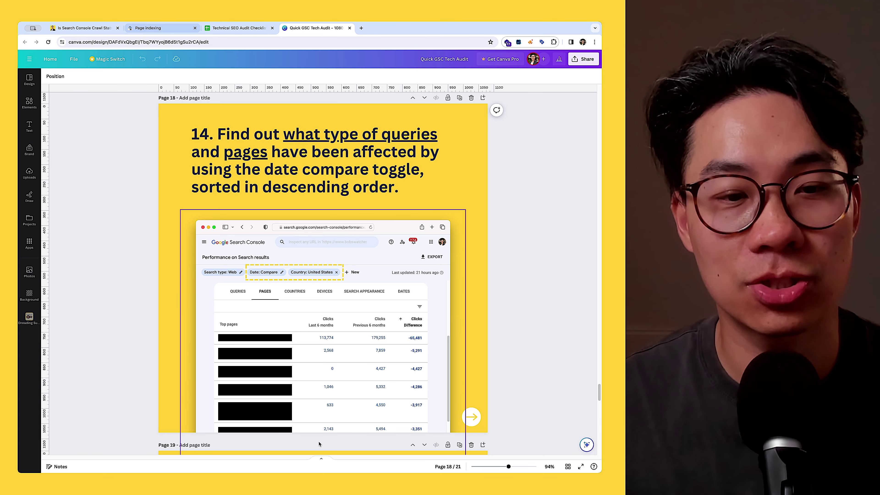
{"action": "scroll", "coordinate": [385, 323], "scroll_direction": "down", "scroll_amount": 1}
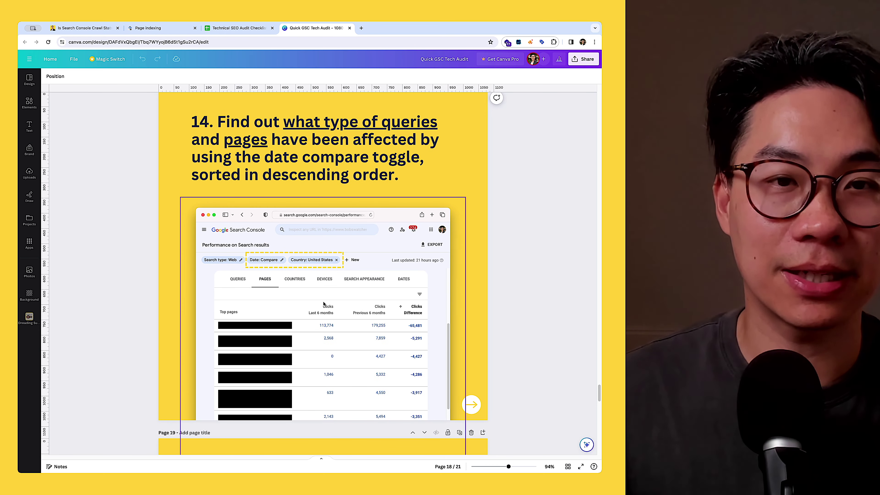
{"action": "scroll", "coordinate": [392, 265], "scroll_direction": "up", "scroll_amount": 6}
{"action": "scroll", "coordinate": [391, 265], "scroll_direction": "up", "scroll_amount": 20}
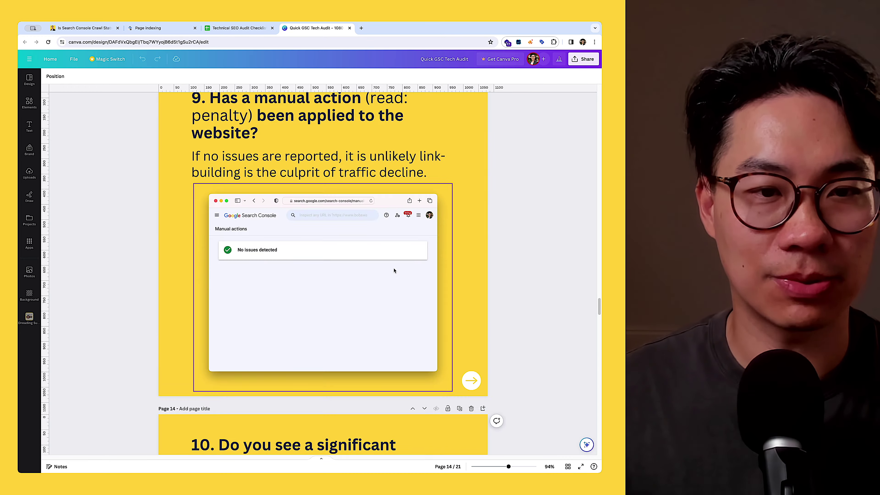
Scroll the deck up to page 9, then back down to slide 18 on the date compare toggle
{"action": "scroll", "coordinate": [394, 270], "scroll_direction": "up", "scroll_amount": 20}
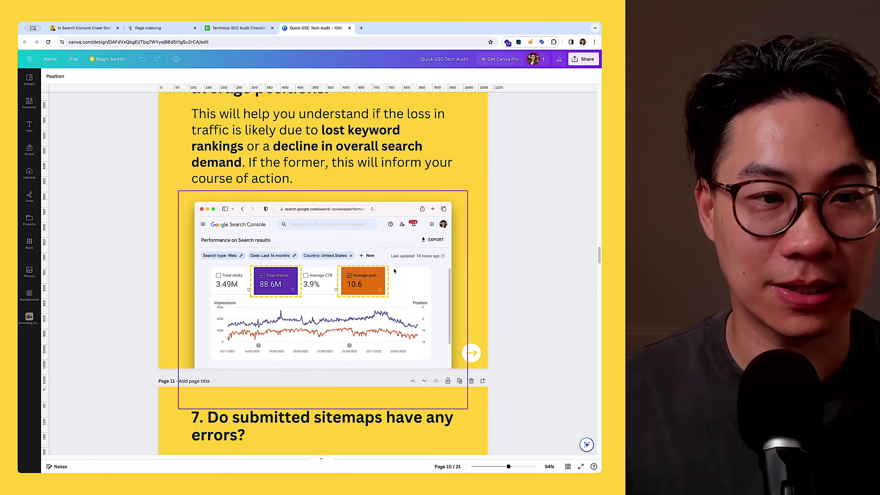
{"action": "scroll", "coordinate": [394, 270], "scroll_direction": "up", "scroll_amount": 9}
{"action": "scroll", "coordinate": [295, 213], "scroll_direction": "up", "scroll_amount": 2}
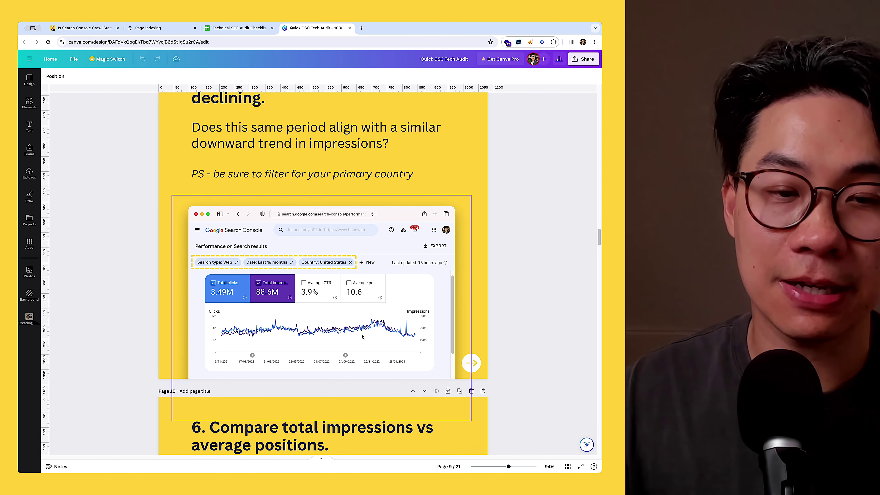
{"action": "scroll", "coordinate": [512, 292], "scroll_direction": "down", "scroll_amount": 20}
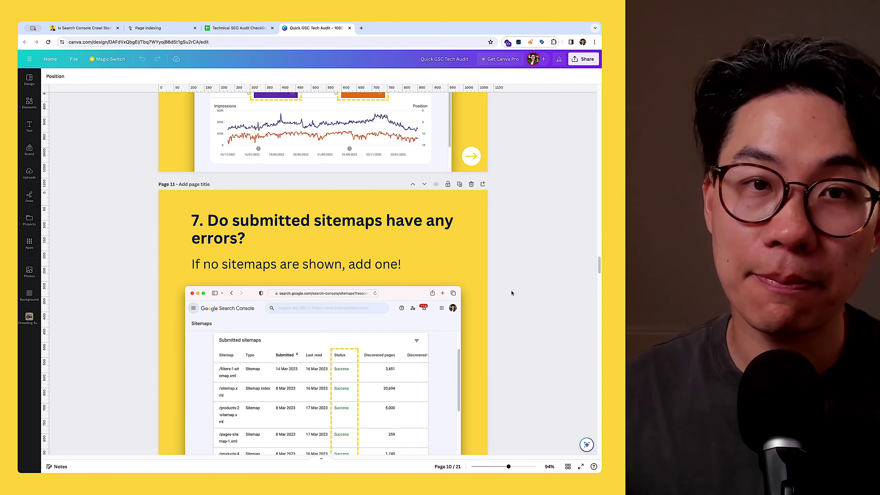
{"action": "scroll", "coordinate": [512, 293], "scroll_direction": "down", "scroll_amount": 20}
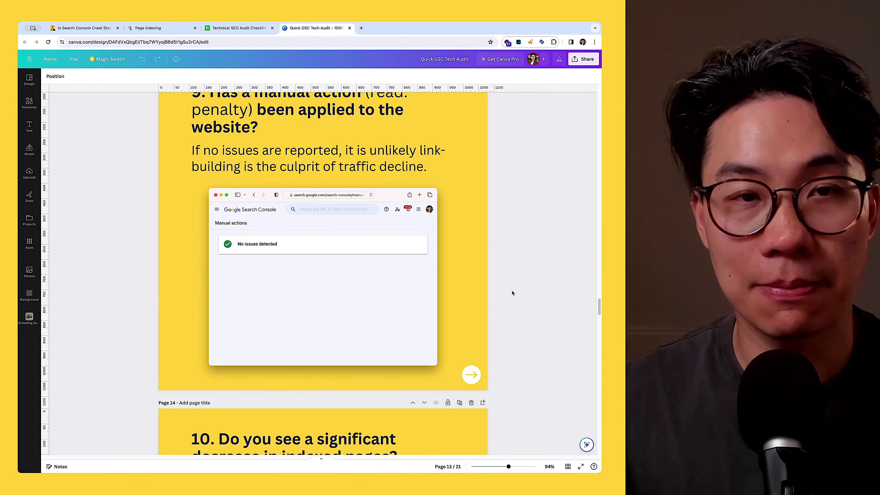
{"action": "scroll", "coordinate": [512, 293], "scroll_direction": "down", "scroll_amount": 20}
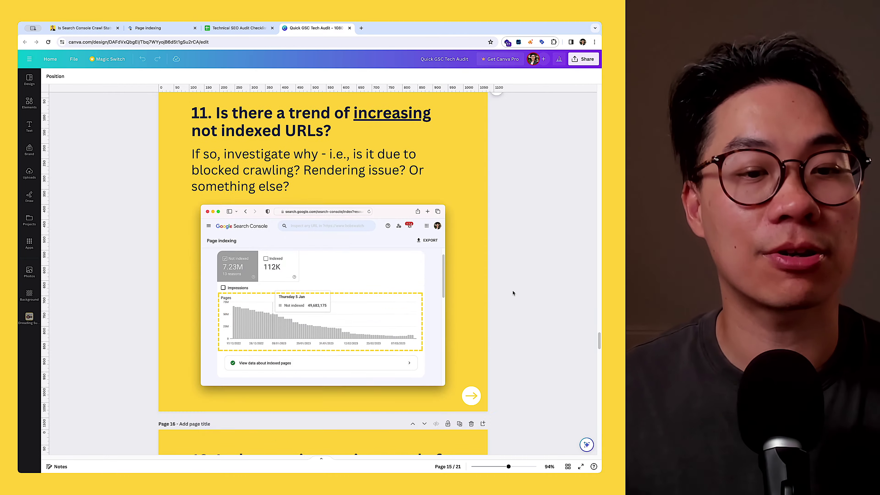
{"action": "scroll", "coordinate": [514, 293], "scroll_direction": "down", "scroll_amount": 20}
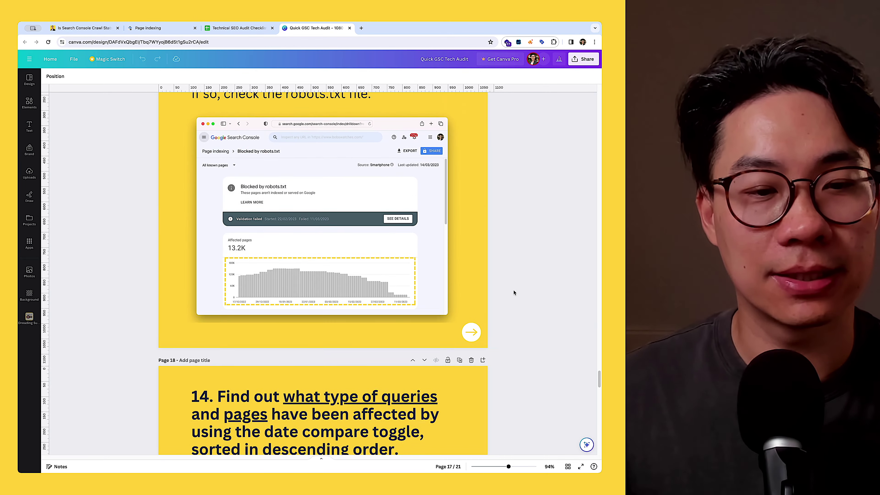
{"action": "scroll", "coordinate": [513, 292], "scroll_direction": "down", "scroll_amount": 3}
Scroll to slide 19, which recommends a technical SEO audit checklist deep dive
{"action": "scroll", "coordinate": [514, 292], "scroll_direction": "down", "scroll_amount": 1}
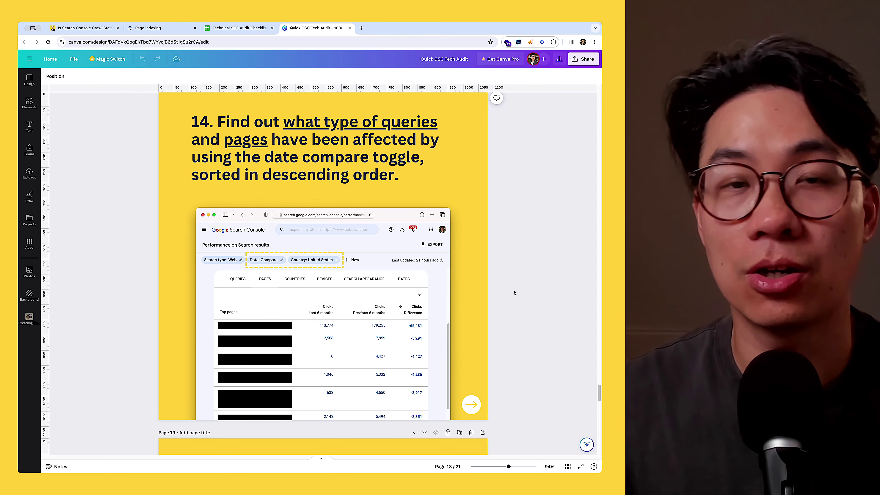
{"action": "scroll", "coordinate": [419, 273], "scroll_direction": "down", "scroll_amount": 8}
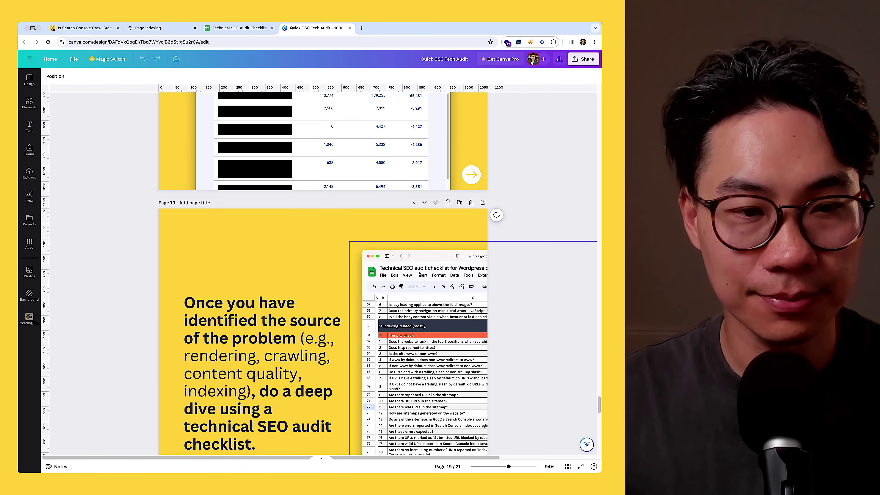
{"action": "scroll", "coordinate": [419, 273], "scroll_direction": "down", "scroll_amount": 2}
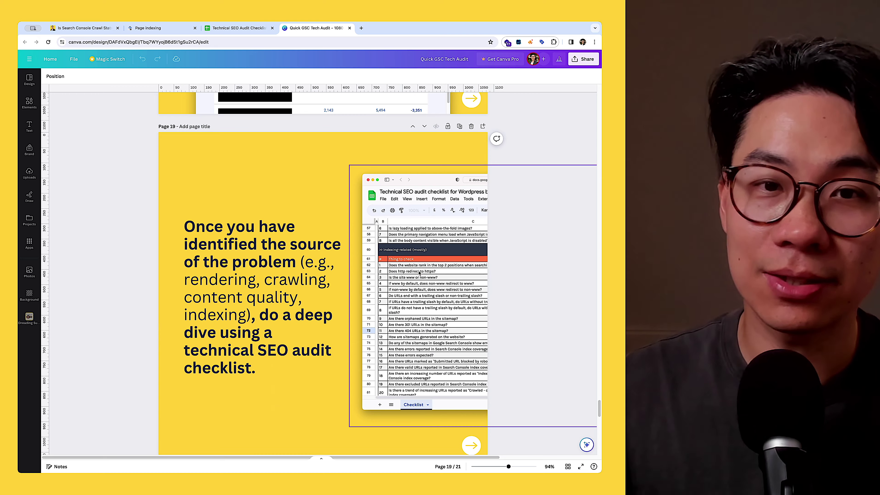
{"action": "scroll", "coordinate": [419, 274], "scroll_direction": "up", "scroll_amount": 10}
{"action": "scroll", "coordinate": [423, 276], "scroll_direction": "down", "scroll_amount": 10}
Select the 'Indexed not submitted in sitemap' check in C79, zoom out, and show rows 51–80
{"action": "left_click", "coordinate": [239, 28]}
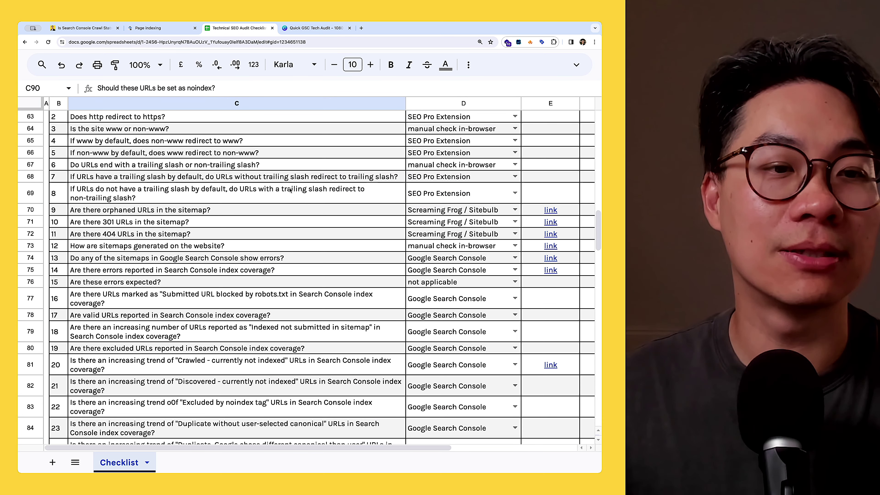
{"action": "left_click_drag", "start_coordinate": [285, 169], "coordinate": [286, 299]}
{"action": "left_click", "coordinate": [287, 331]}
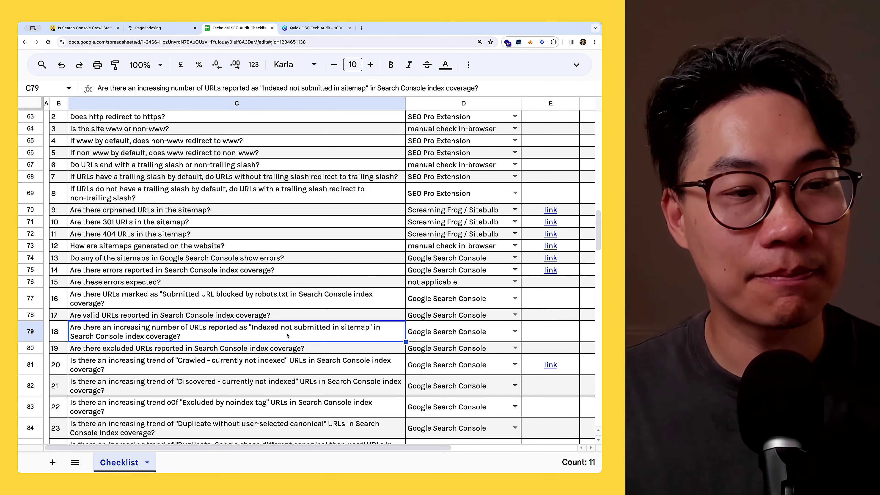
{"action": "scroll", "coordinate": [288, 330], "scroll_direction": "up", "scroll_amount": 2}
{"action": "key", "text": "super+minus"}
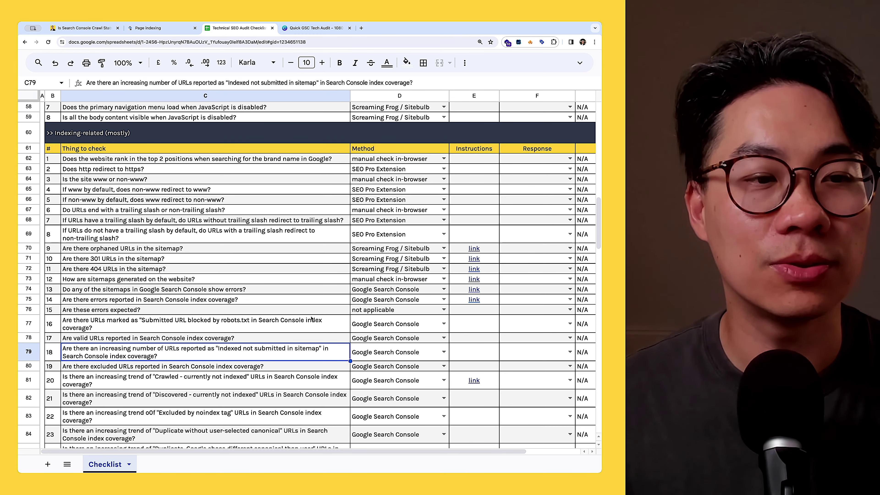
{"action": "scroll", "coordinate": [312, 319], "scroll_direction": "up", "scroll_amount": 5}
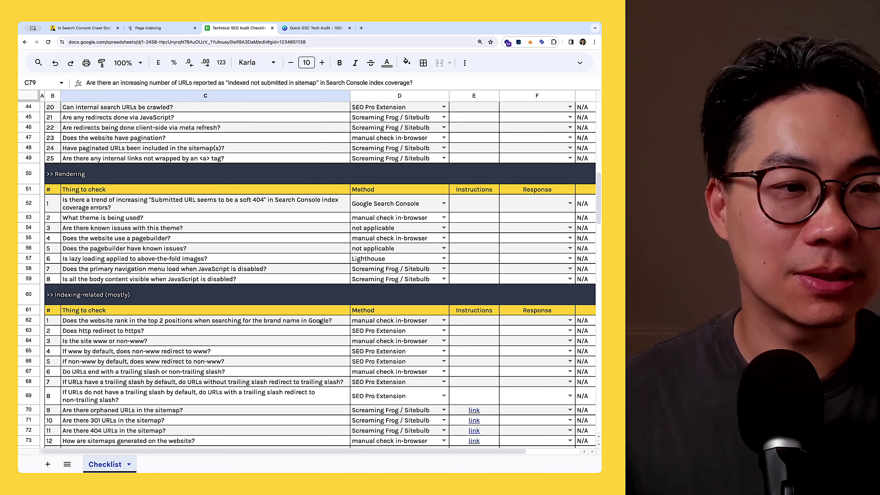
{"action": "scroll", "coordinate": [320, 322], "scroll_direction": "up", "scroll_amount": 2}
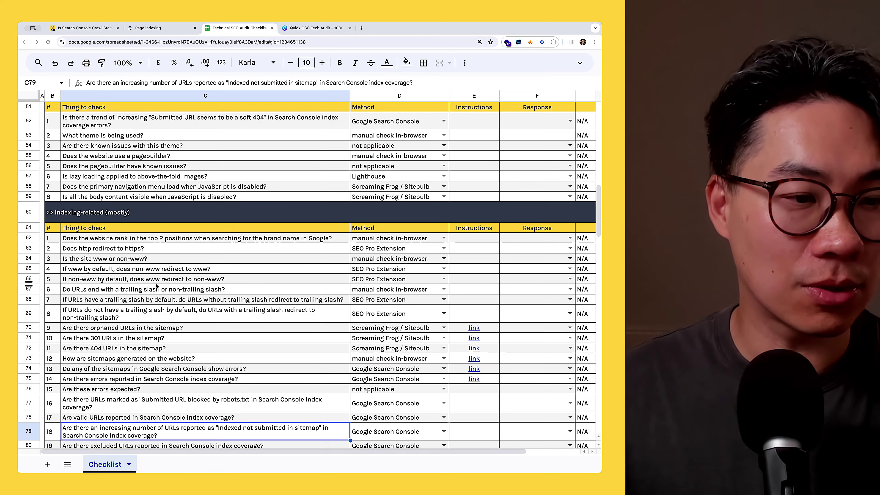
Scroll down to the Ranking section and select the crawl-depth and anchor-text checks in C153:C156
{"action": "scroll", "coordinate": [156, 286], "scroll_direction": "down", "scroll_amount": 20}
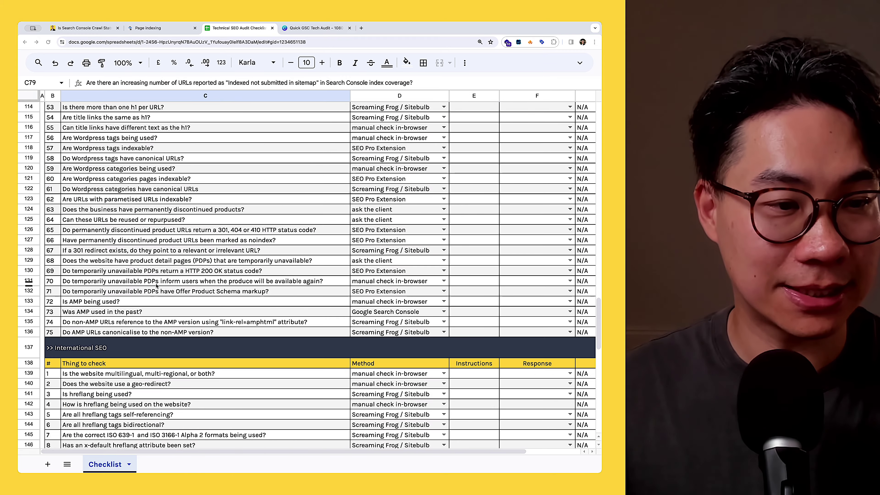
{"action": "scroll", "coordinate": [156, 286], "scroll_direction": "down", "scroll_amount": 6}
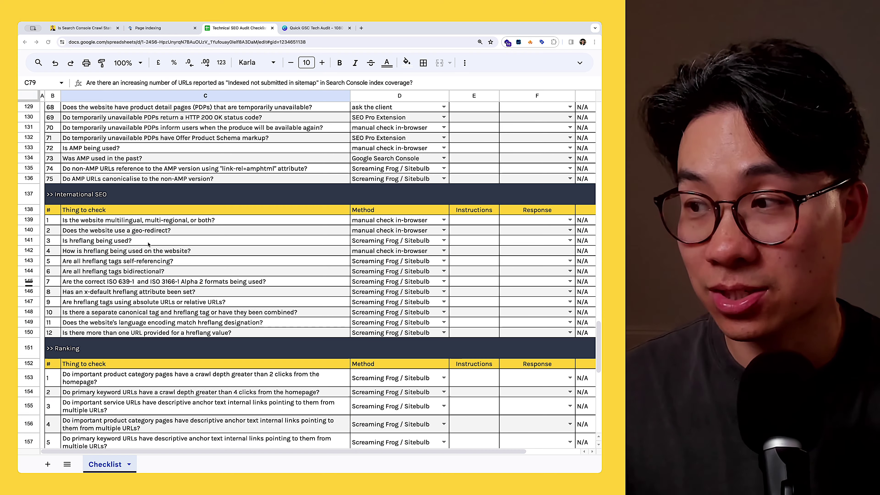
{"action": "scroll", "coordinate": [149, 244], "scroll_direction": "down", "scroll_amount": 4}
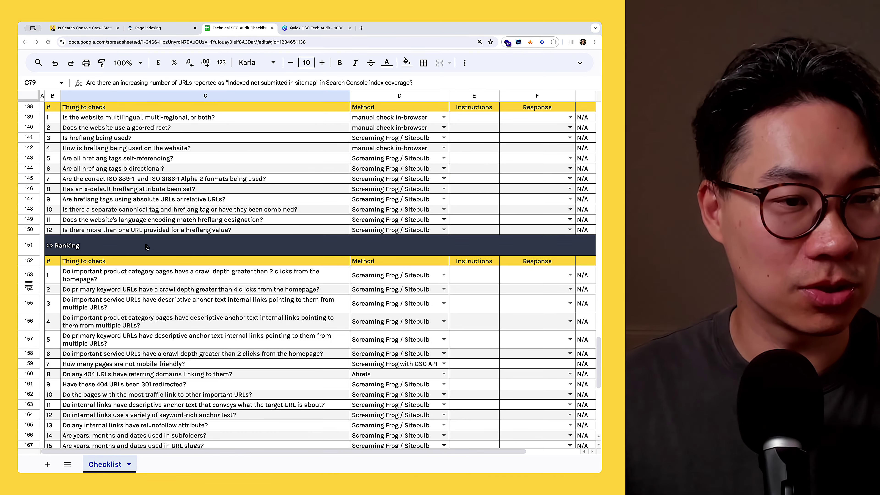
{"action": "scroll", "coordinate": [147, 247], "scroll_direction": "down", "scroll_amount": 2}
{"action": "scroll", "coordinate": [147, 245], "scroll_direction": "down", "scroll_amount": 1}
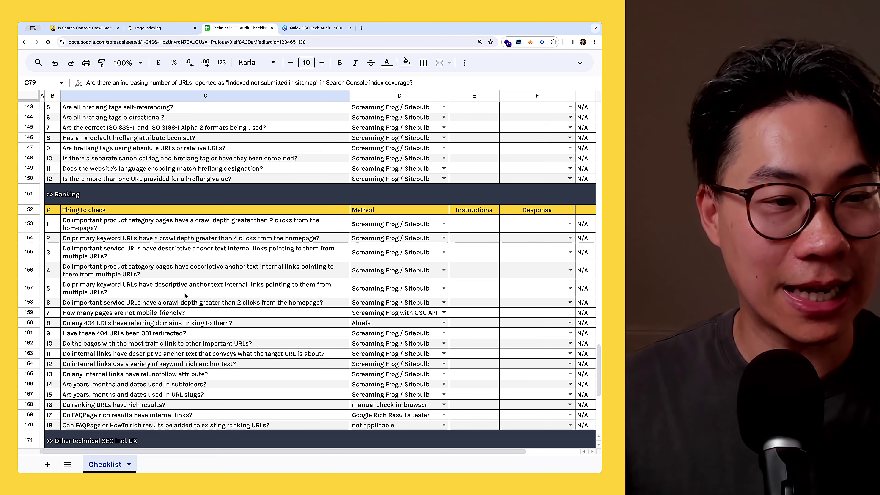
{"action": "left_click_drag", "start_coordinate": [187, 224], "coordinate": [187, 271]}
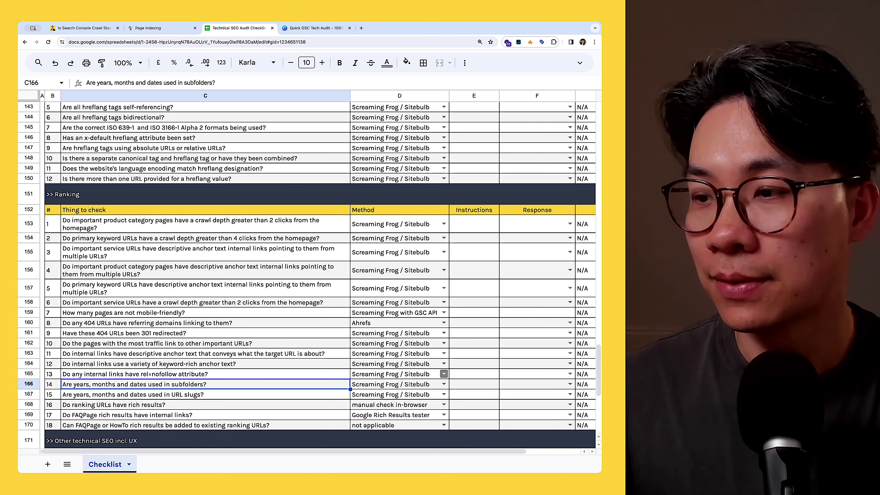